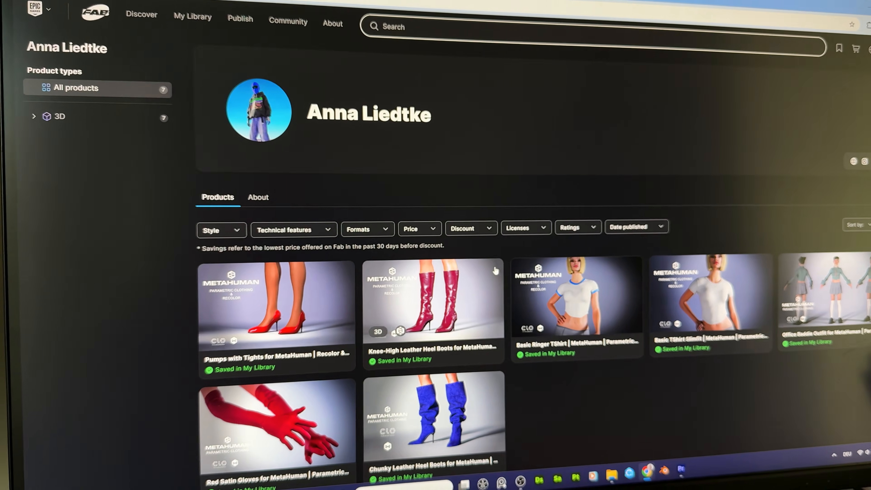
# Step: Open the Knee-High Leather Heel Boots listing on Fab and look through its preview images
pyautogui.click(496, 271)
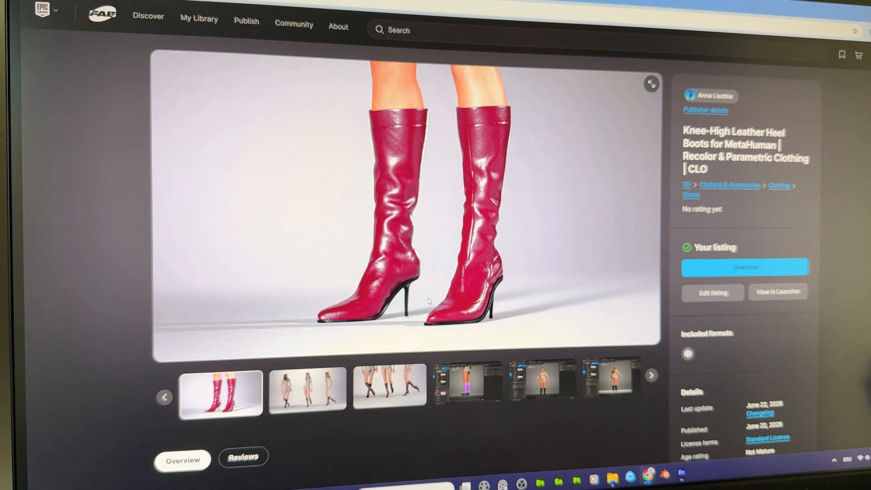
pyautogui.click(320, 395)
pyautogui.click(384, 399)
pyautogui.click(479, 390)
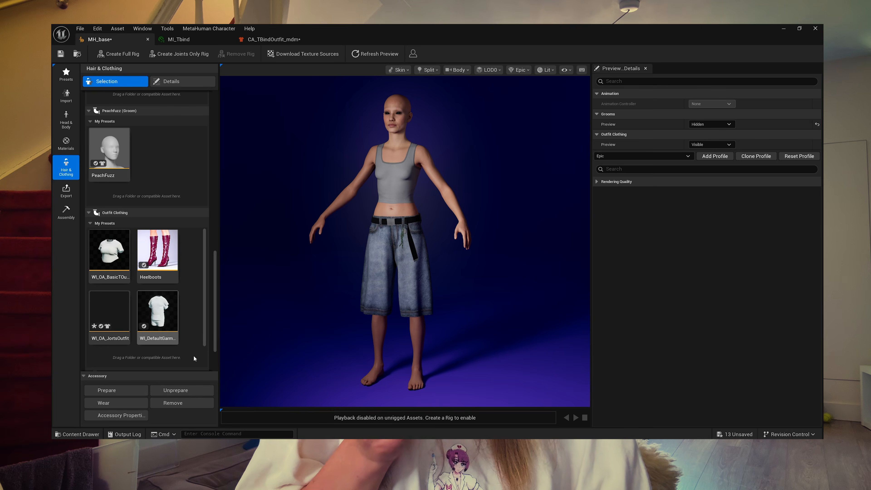
# Step: Add the WI_OA_BasicTOutfit and Heelboots outfits to the MetaHuman and adjust the Boot colour override
pyautogui.click(115, 251)
pyautogui.doubleClick(158, 256)
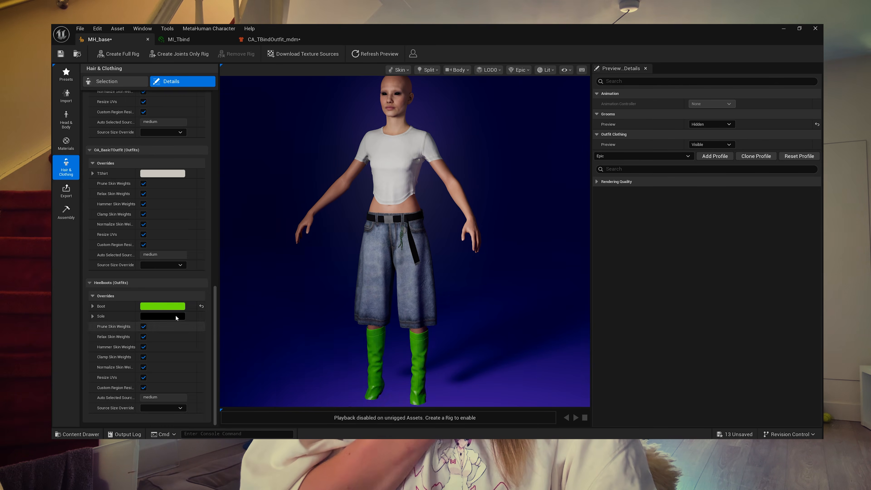
pyautogui.click(175, 307)
pyautogui.moveTo(206, 272); pyautogui.dragTo(205, 255)
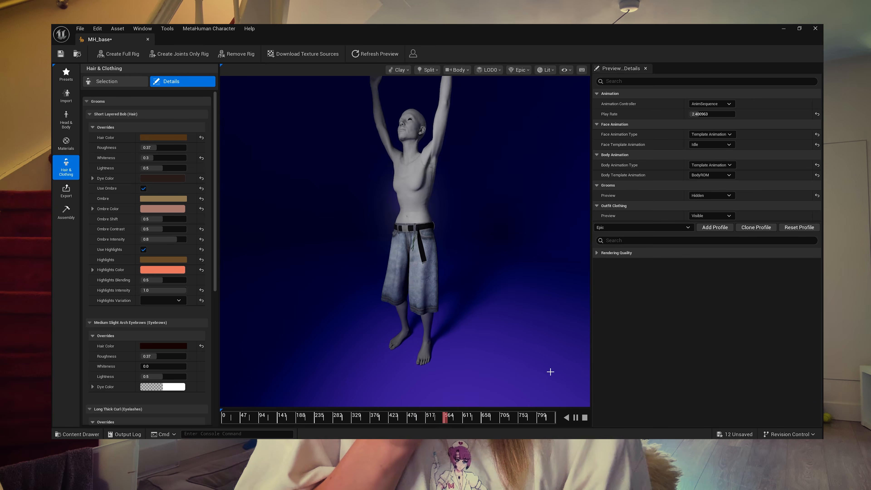
# Step: Set the MetaHuman animation preview's Play Rate to 5
pyautogui.click(712, 114)
pyautogui.write('5')
pyautogui.press('Return')
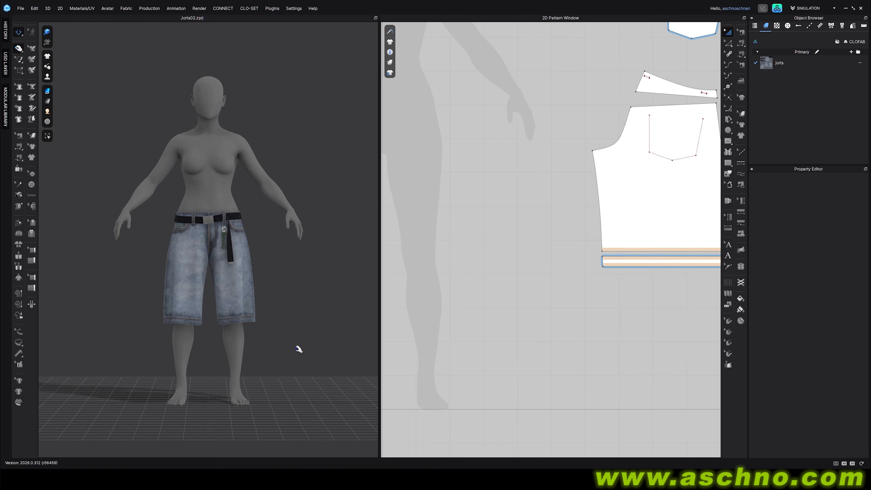
# Step: Simulate the jorts on the avatar in CLO and undo the resulting changes
pyautogui.moveTo(285, 351); pyautogui.dragTo(0, 371, button='right')
pyautogui.press('space')
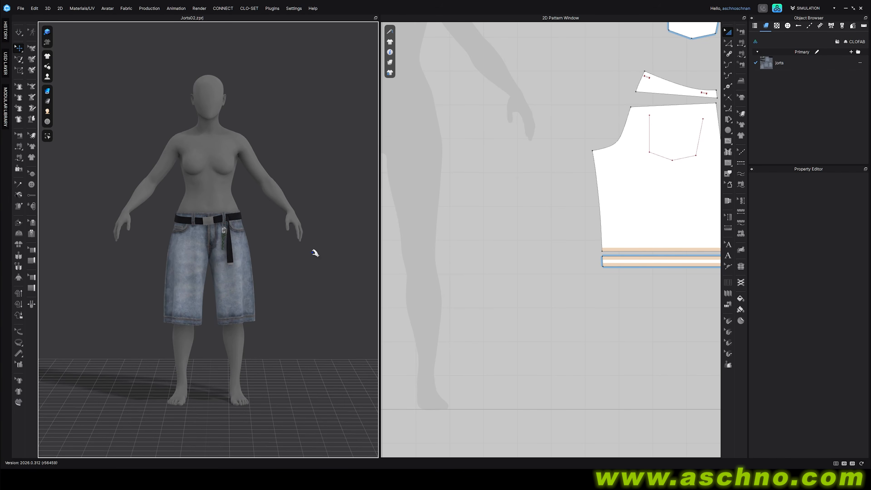
pyautogui.hotkey('ctrl', 'z')
pyautogui.hotkey('ctrl', 'z')
pyautogui.click(325, 261)
# Step: Preview f_med_nrw_combined.avte among the library's MetaHuman avatars and open the scene avatar's Skin Offset for editing
pyautogui.click(777, 8)
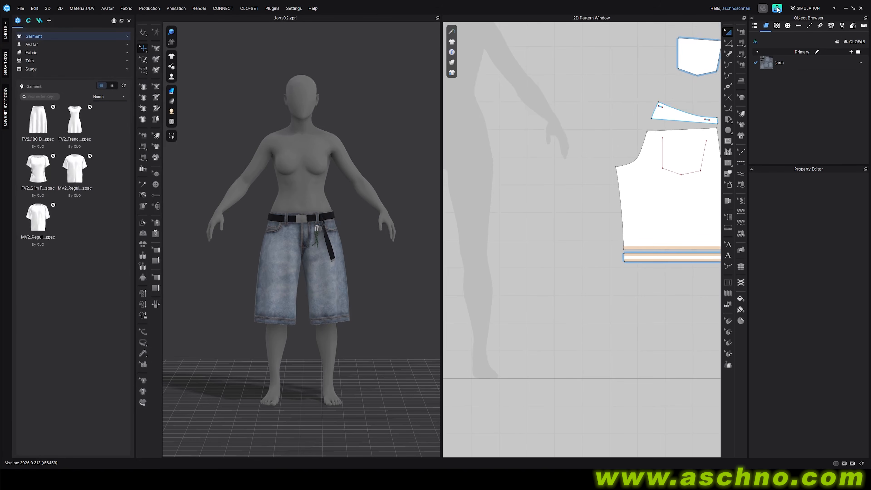
pyautogui.click(33, 45)
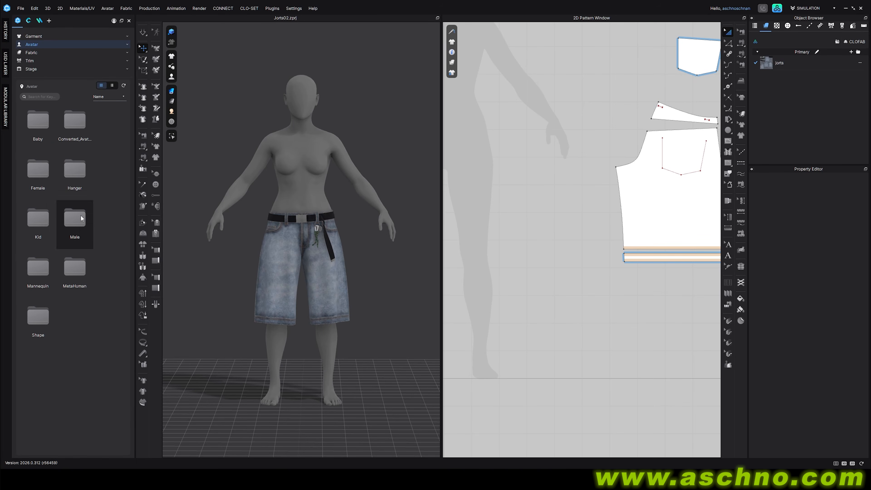
pyautogui.doubleClick(80, 278)
pyautogui.moveTo(40, 128)
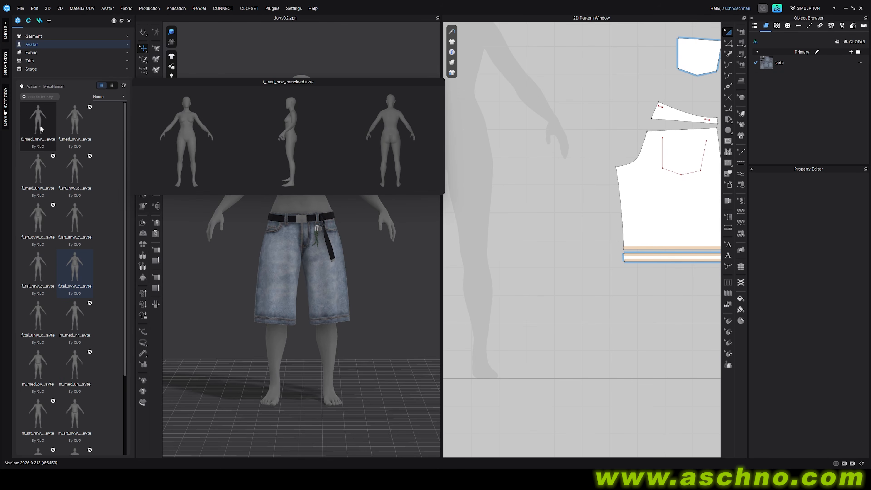
pyautogui.click(299, 186)
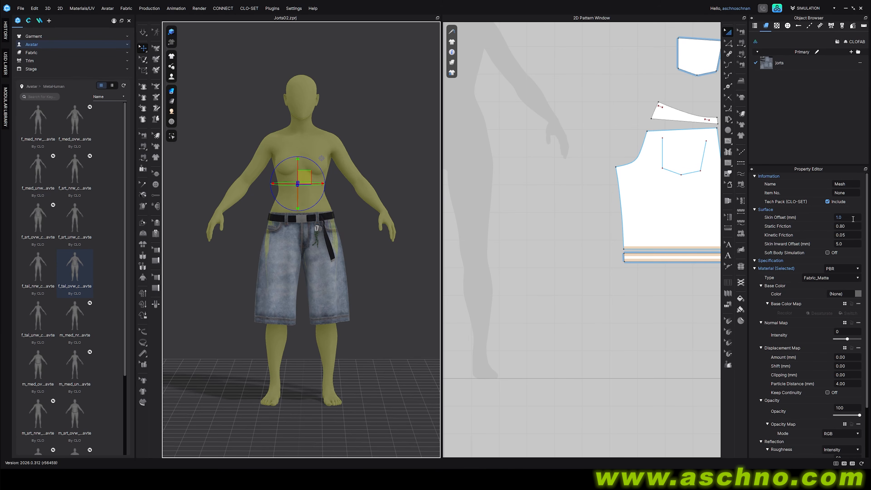
pyautogui.click(854, 218)
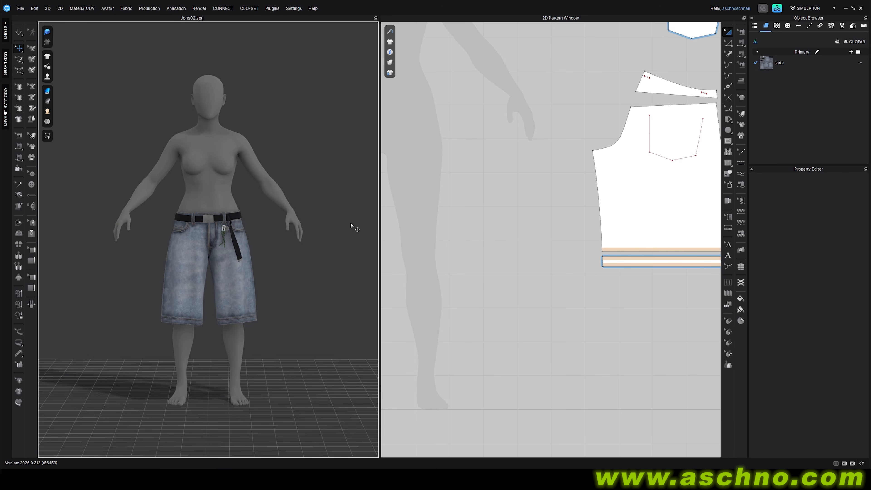
# Step: Examine the jorts' complete 2D pattern layout and the front waistband piece's simulation and geometry settings
pyautogui.scroll(-6, 537, 275)
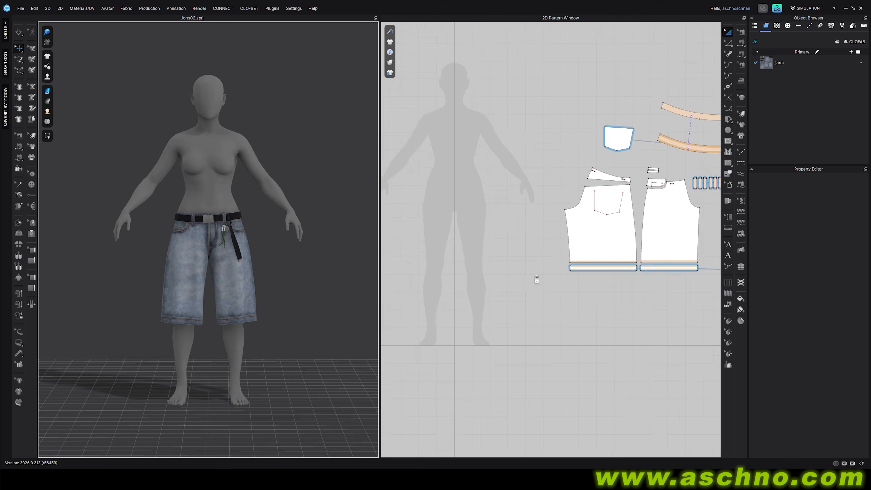
pyautogui.moveTo(540, 216); pyautogui.dragTo(544, 256, button='middle')
pyautogui.moveTo(634, 374)
pyautogui.mouseDown(button='middle')
pyautogui.moveTo(563, 377)
pyautogui.moveTo(635, 377)
pyautogui.mouseUp(button='middle')
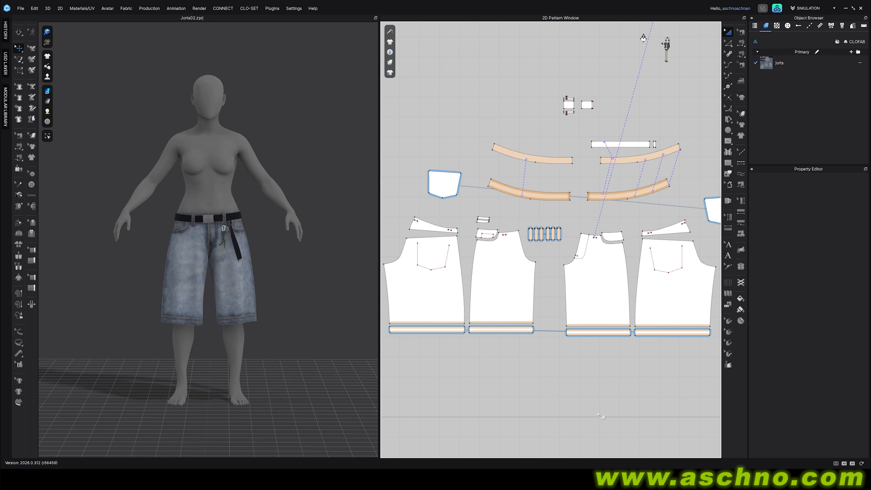
pyautogui.scroll(-3, 554, 265)
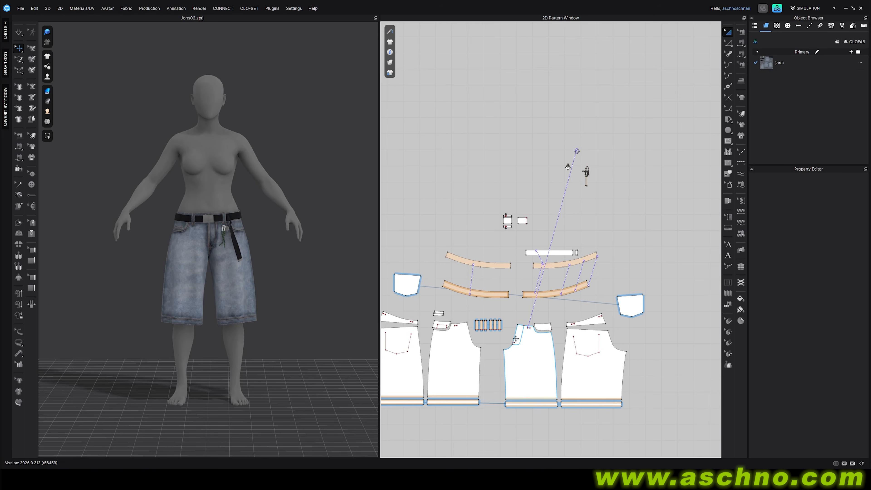
pyautogui.moveTo(310, 300); pyautogui.dragTo(257, 242, button='right')
pyautogui.scroll(4, 256, 243)
pyautogui.moveTo(343, 295); pyautogui.dragTo(240, 275, button='right')
pyautogui.click(218, 178)
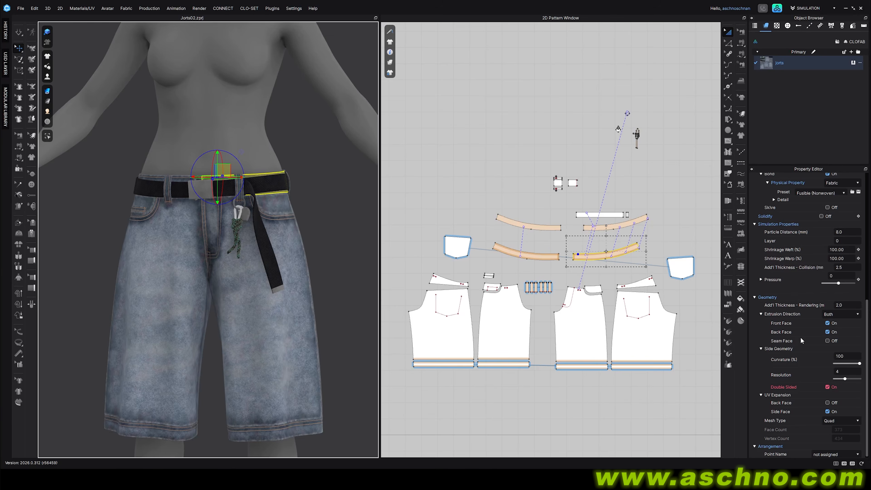
pyautogui.scroll(-1, 804, 351)
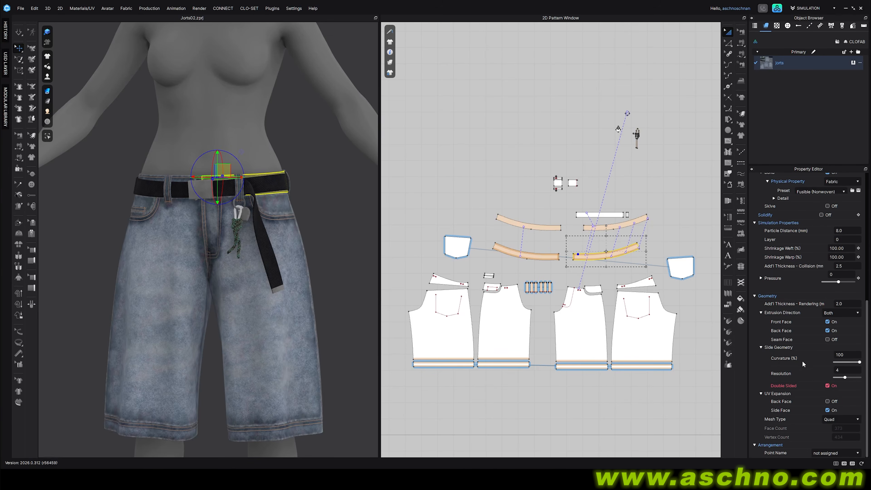
pyautogui.scroll(3, 805, 371)
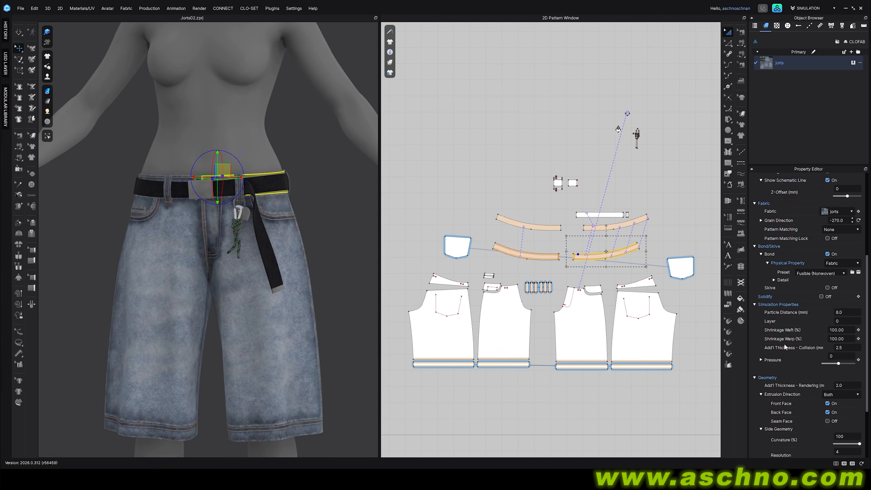
# Step: Turn on the wireframe display for the garment in the 3D view
pyautogui.moveTo(48, 91)
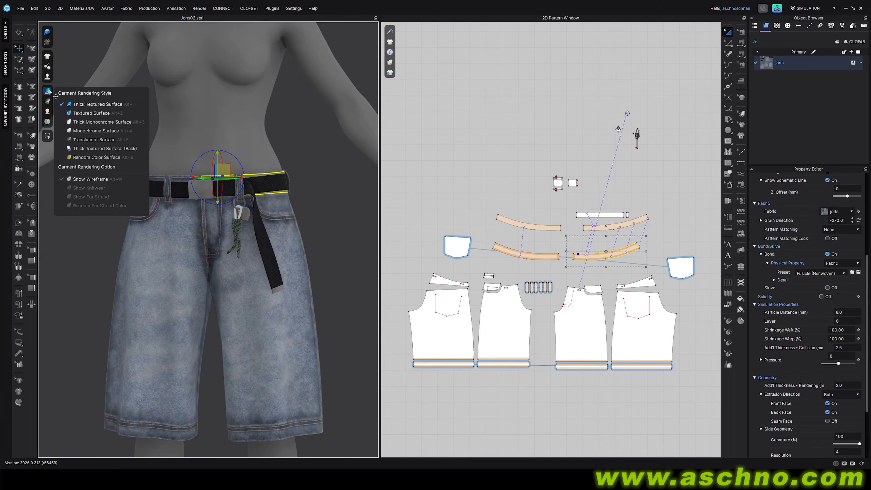
pyautogui.click(77, 180)
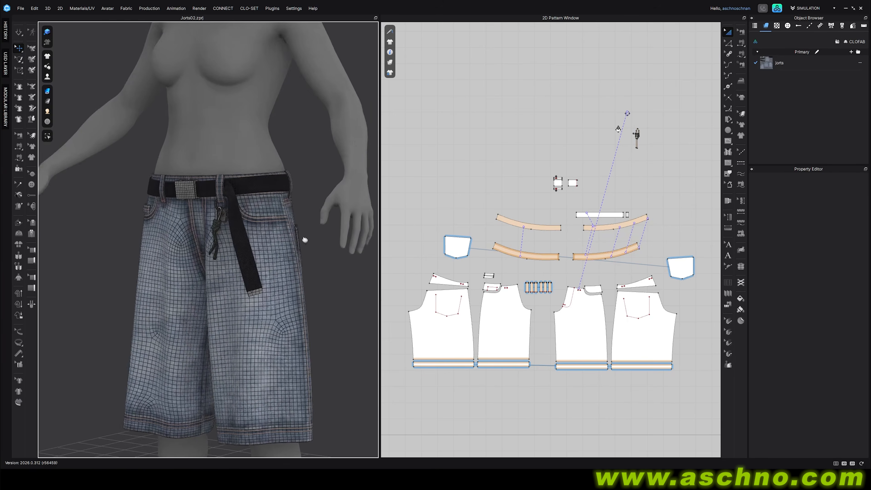
pyautogui.moveTo(305, 240); pyautogui.dragTo(308, 195, button='middle')
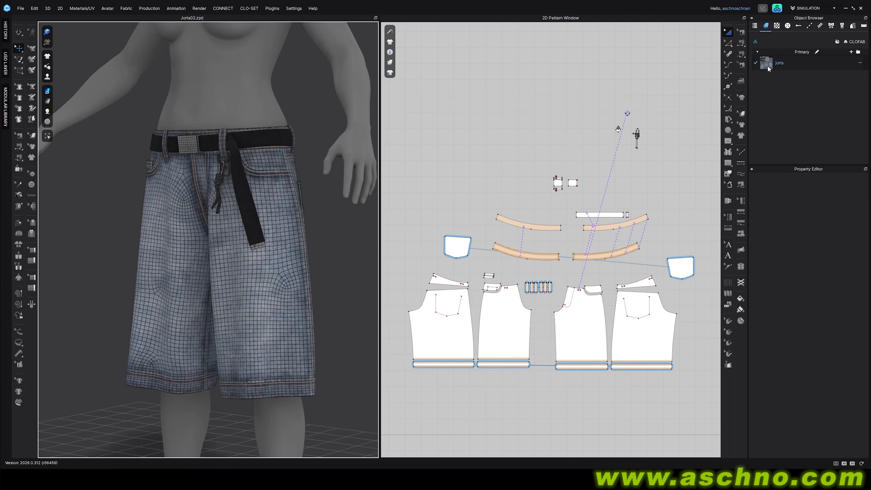
# Step: Review the jorts fabric's material settings and the three Nm30_15 1/16" topstitch styles
pyautogui.click(768, 65)
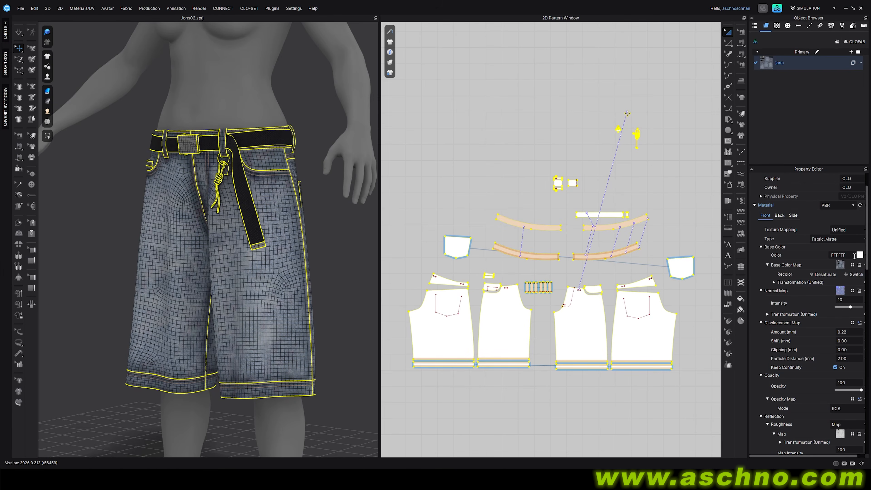
pyautogui.scroll(-4, 846, 293)
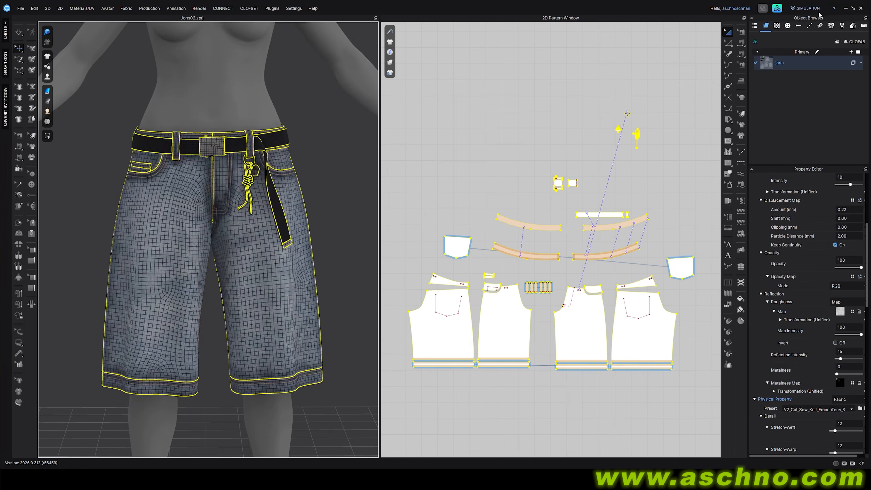
pyautogui.click(809, 26)
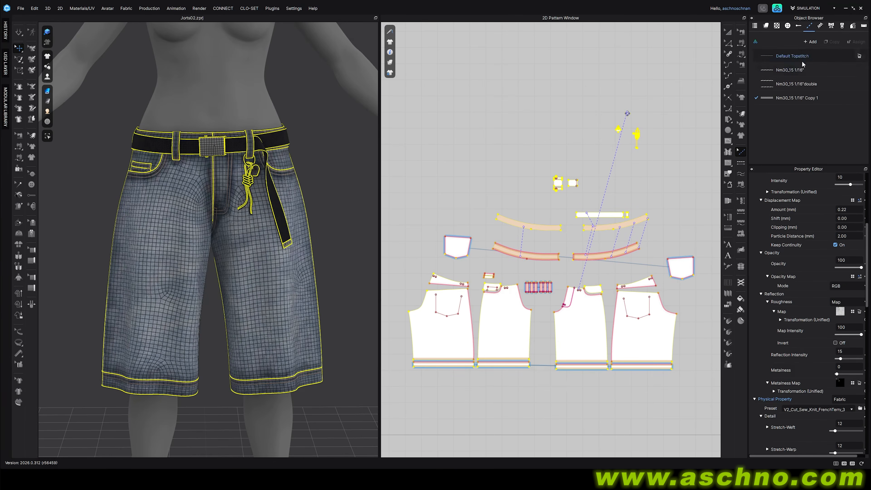
pyautogui.click(791, 70)
pyautogui.keyDown('shift'); pyautogui.click(809, 99); pyautogui.keyUp('shift')
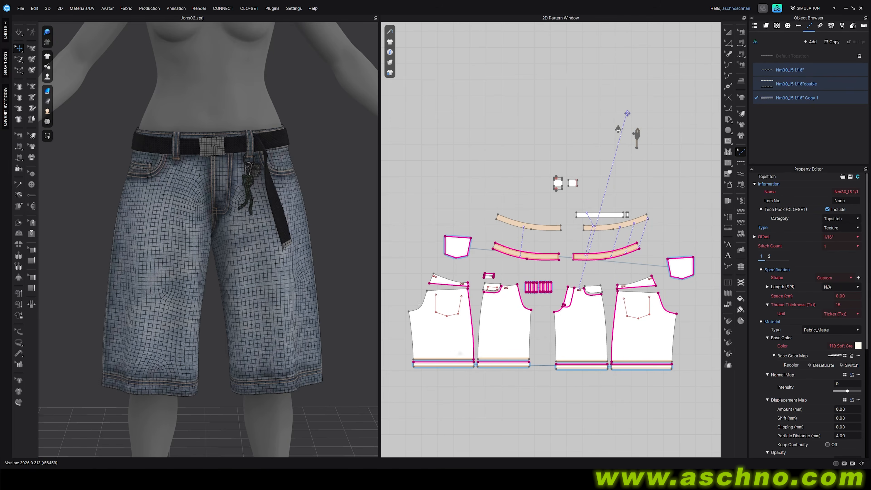
# Step: Inspect the garment's UV layout in the UV Editor and return to the 2D pattern with the jorts fabric selected
pyautogui.click(83, 9)
pyautogui.click(88, 16)
pyautogui.scroll(3, 498, 218)
pyautogui.scroll(-5, 498, 218)
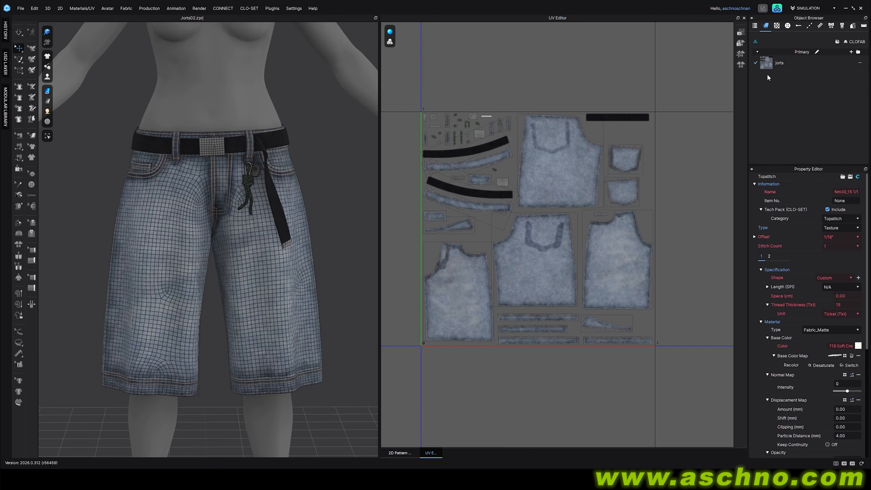
pyautogui.click(782, 65)
pyautogui.click(400, 453)
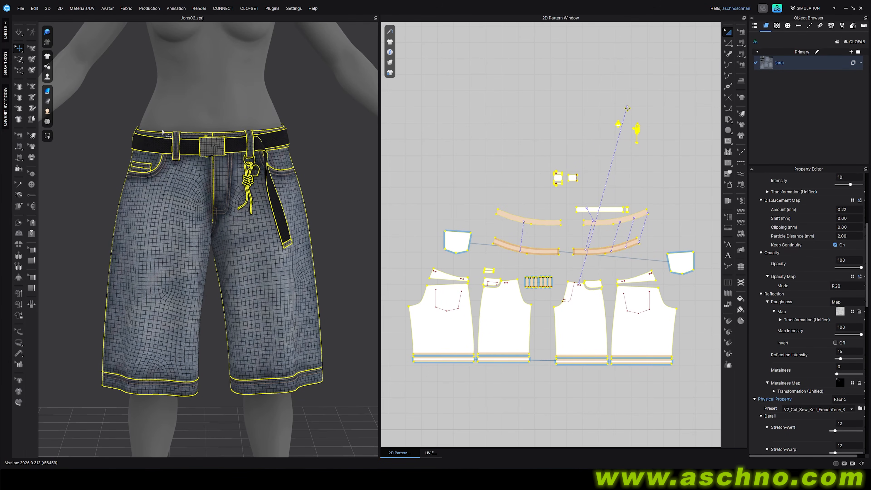
# Step: Export the garment as USD without Avatar and SceneAndProp prim paths or avatar unified UVs, including garment simulation data
pyautogui.click(20, 8)
pyautogui.moveTo(84, 83)
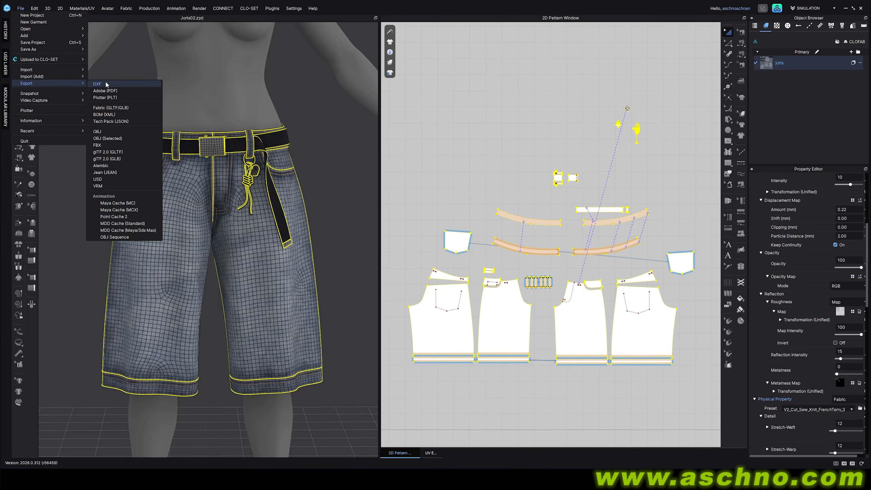
pyautogui.click(112, 179)
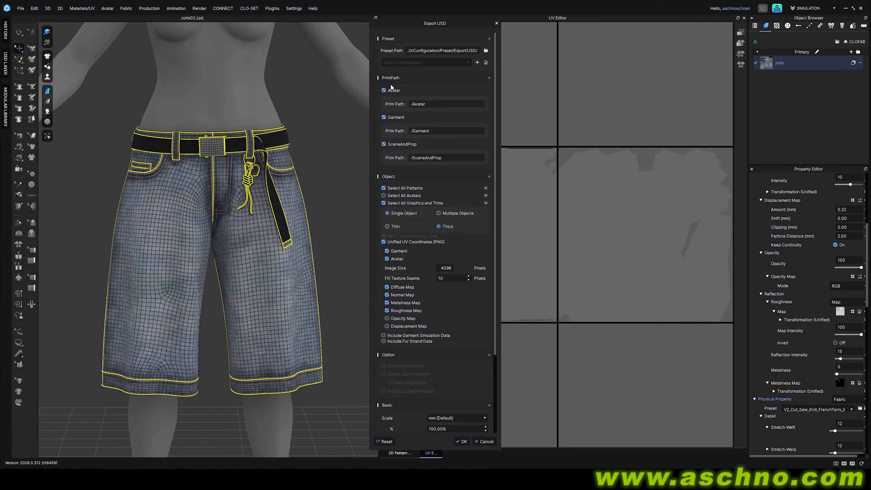
pyautogui.click(384, 90)
pyautogui.click(384, 126)
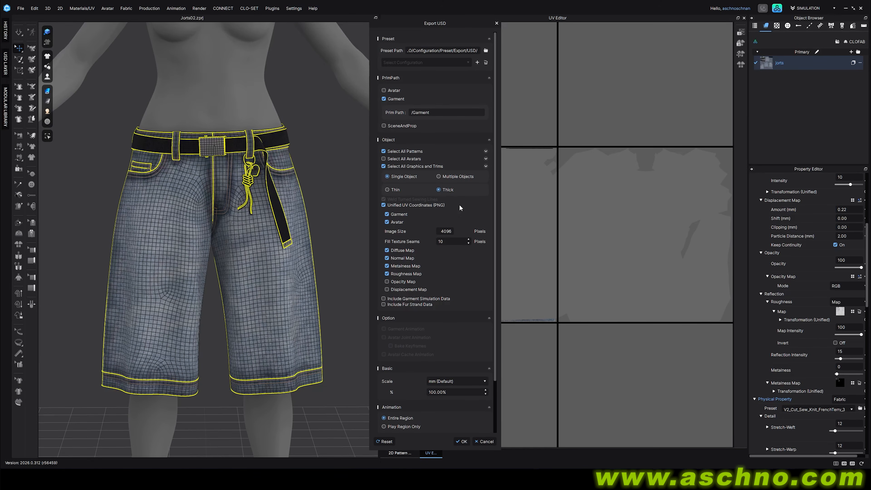
pyautogui.click(387, 222)
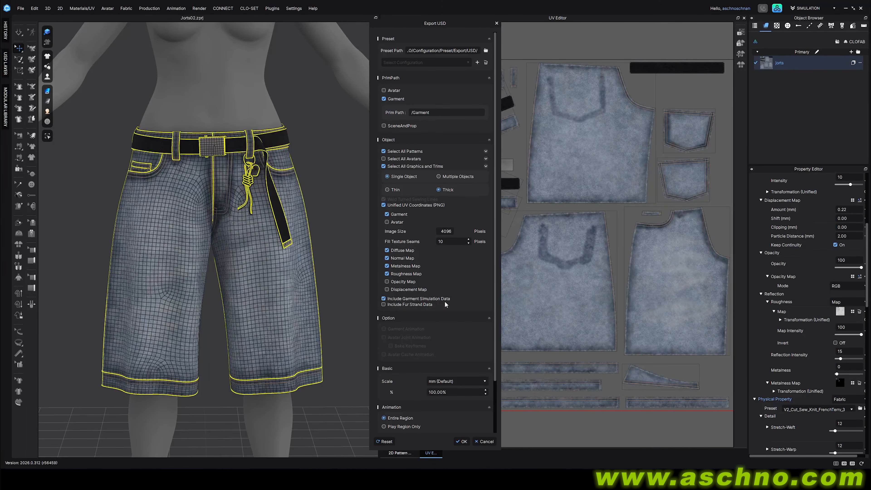
pyautogui.click(463, 441)
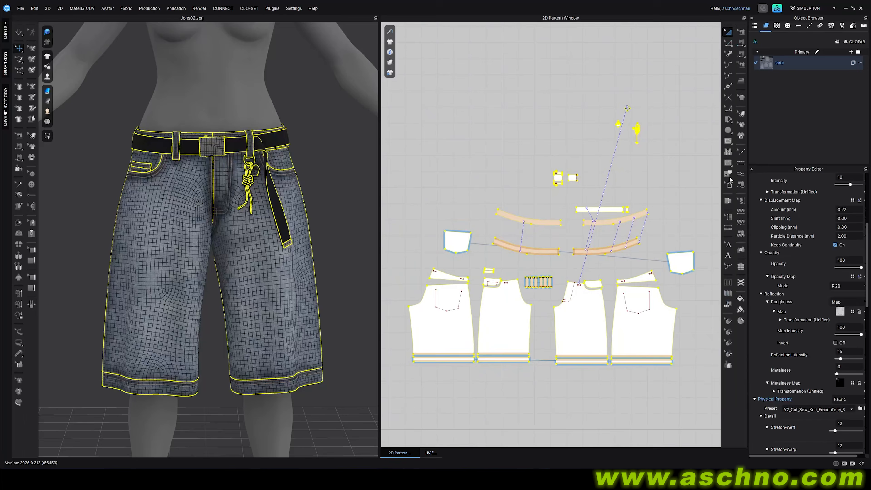
# Step: Switch from CLO to the Epic Games Launcher and show the Unreal Engine library
pyautogui.click(846, 8)
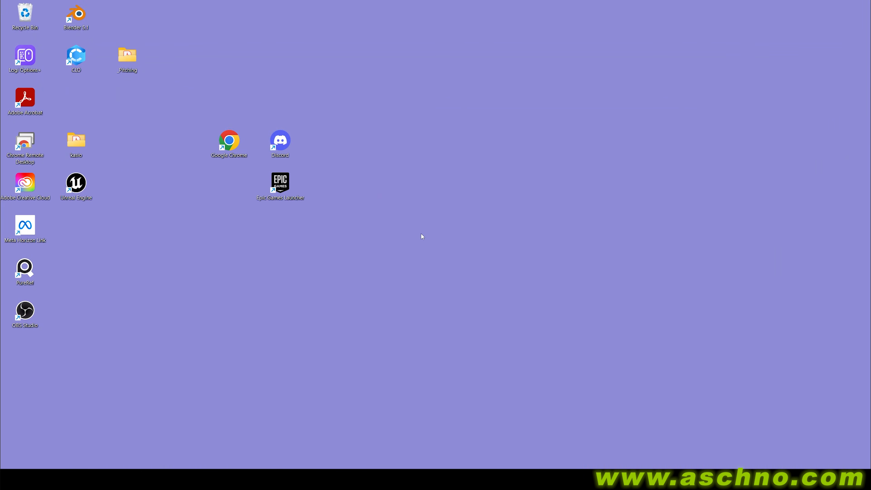
pyautogui.doubleClick(281, 183)
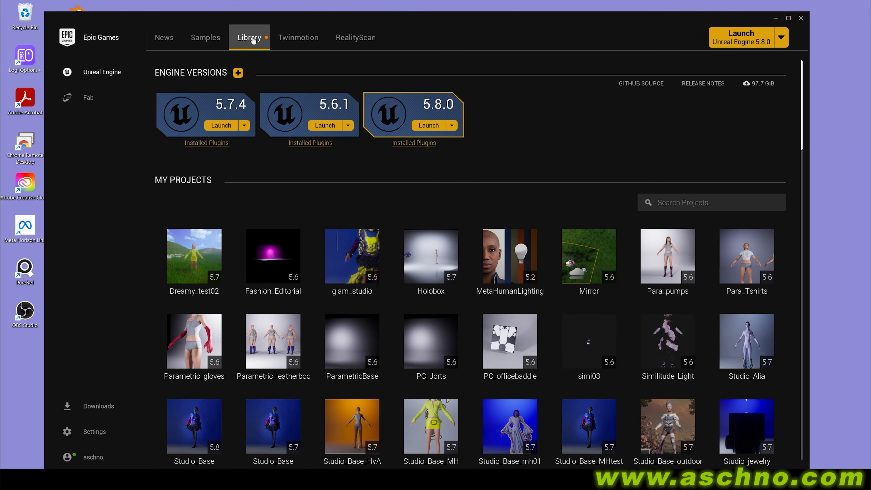
# Step: Browse the Unreal Engine versions available to install and discard the added version slot
pyautogui.click(238, 73)
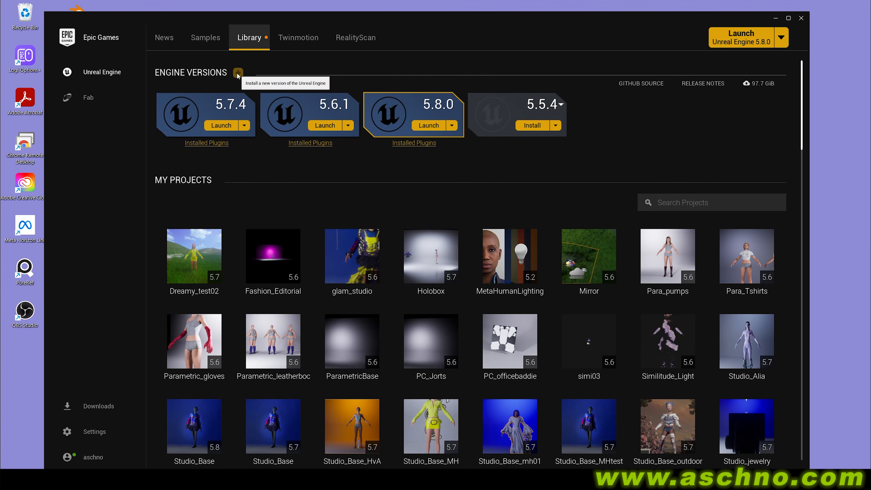
pyautogui.click(561, 104)
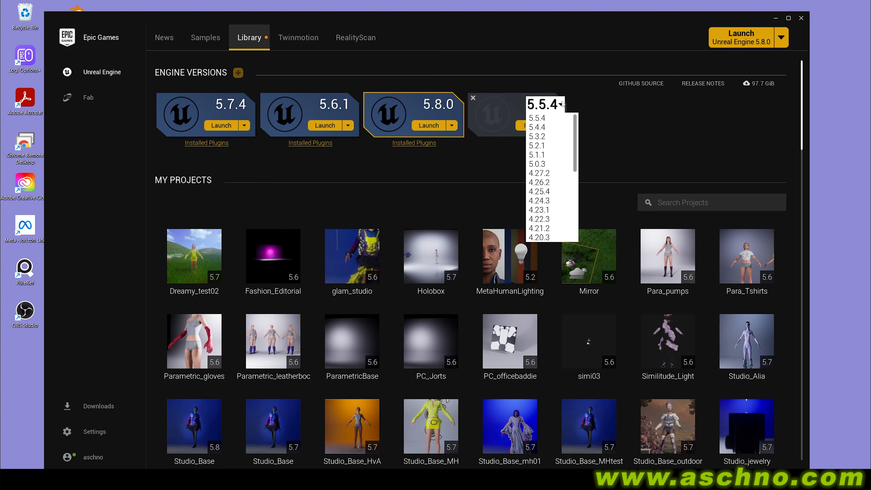
pyautogui.scroll(-5, 558, 160)
pyautogui.scroll(5, 557, 160)
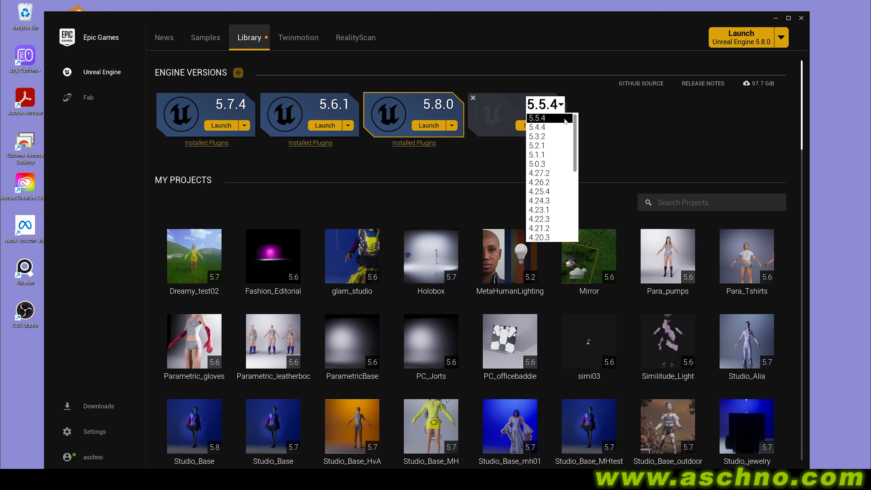
pyautogui.click(473, 98)
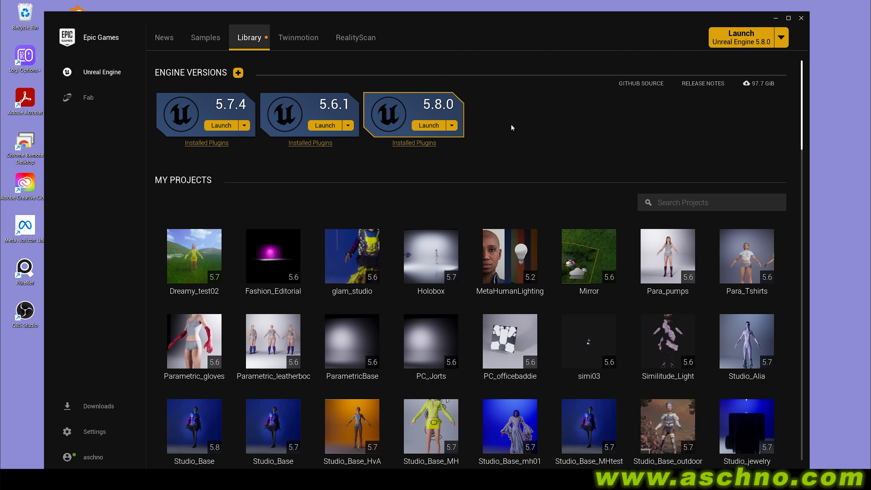
# Step: Check the installed plugins and installation options of Unreal Engine 5.8.0, keeping MetaHuman Creator Core Data included
pyautogui.click(414, 144)
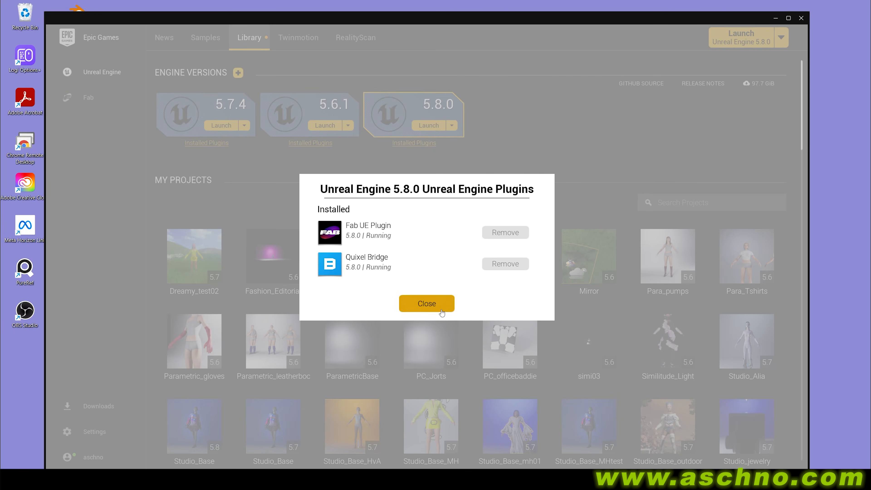
pyautogui.click(429, 304)
pyautogui.click(452, 125)
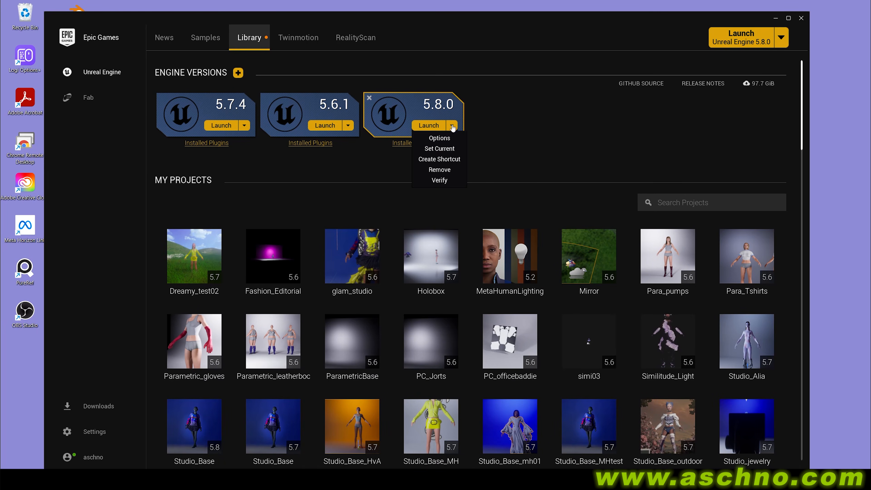
pyautogui.click(439, 138)
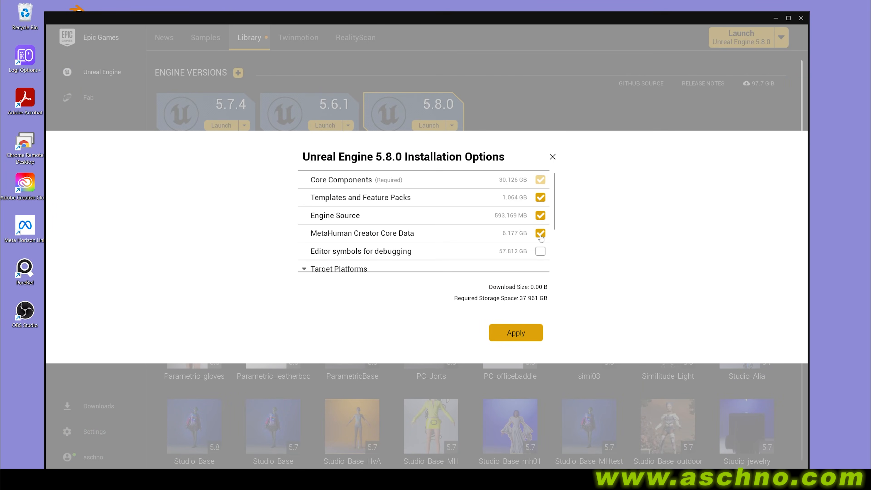
pyautogui.click(521, 333)
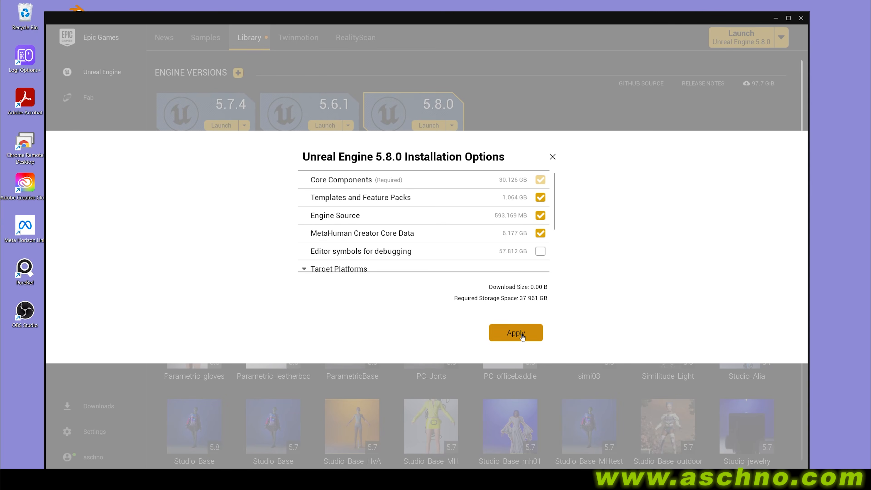
# Step: Launch the Studio_Base project made for Unreal Engine 5.8 from the project library
pyautogui.scroll(-2, 510, 169)
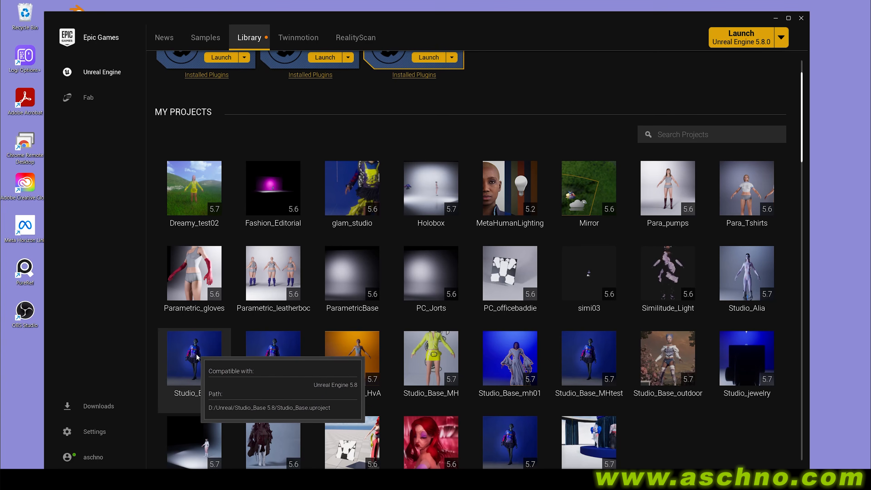
pyautogui.scroll(-1, 204, 366)
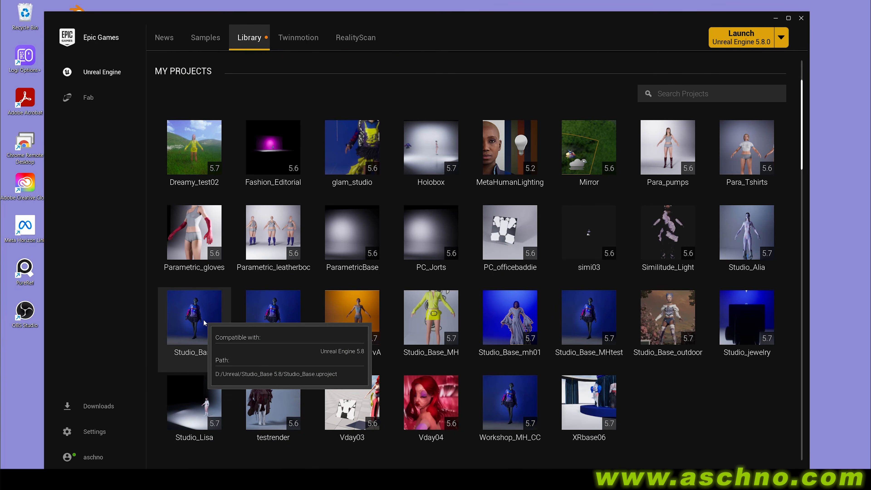
pyautogui.click(205, 323)
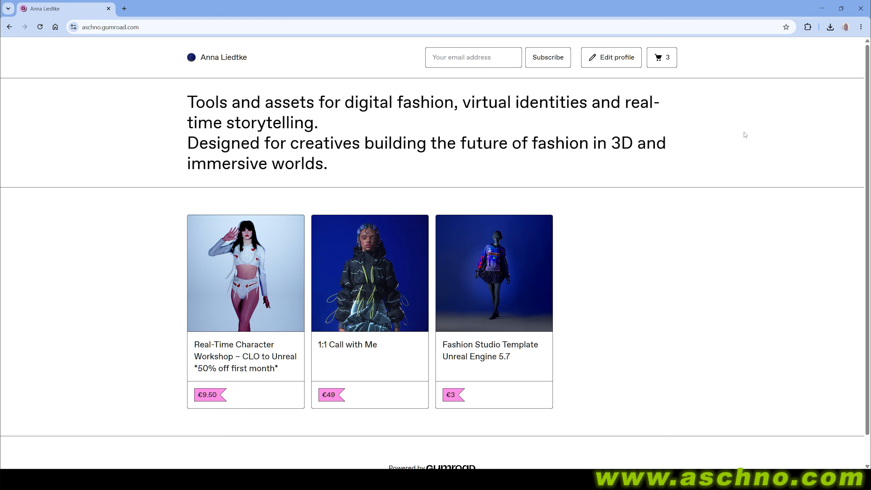
# Step: View the Fashion Studio Template Unreal Engine 5.7 product page on Gumroad in the browser and read its description
pyautogui.scroll(-1, 712, 133)
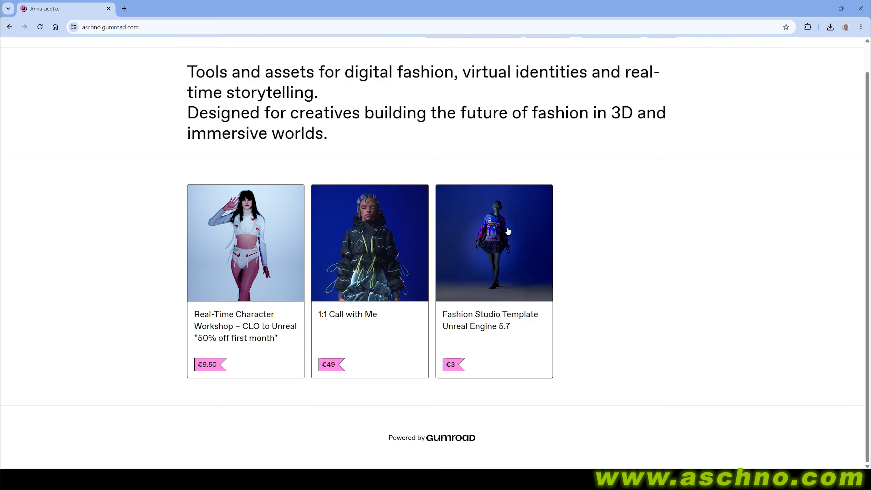
pyautogui.click(511, 242)
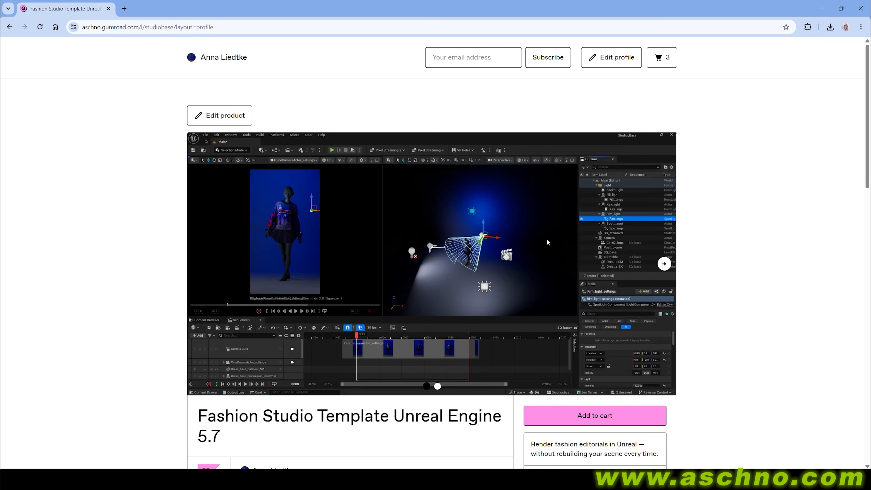
pyautogui.scroll(-5, 622, 227)
pyautogui.scroll(-15, 621, 232)
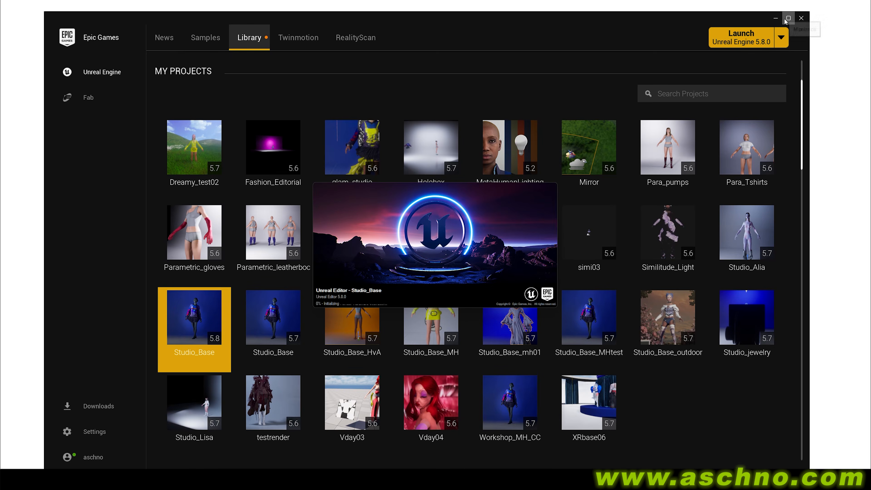
# Step: Switch to the Unreal Editor and review which plugins matching "chaos cloth" are enabled, including the USD and Interchange ones
pyautogui.click(777, 18)
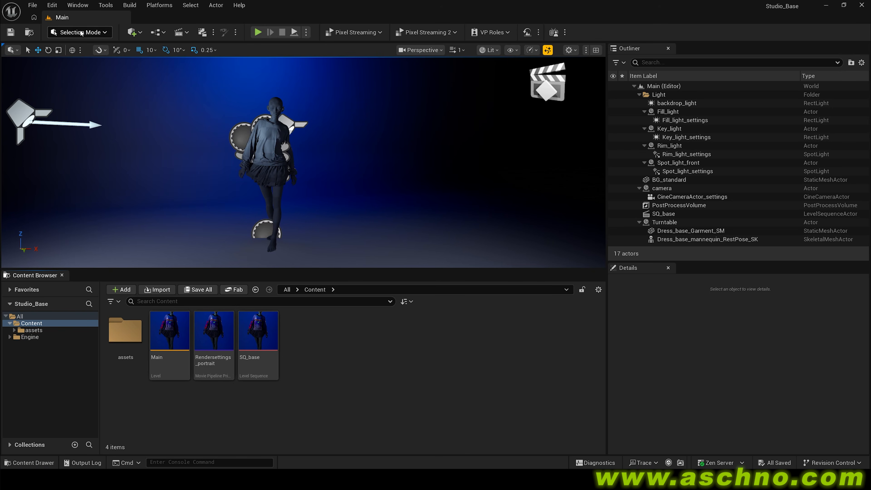
pyautogui.click(51, 5)
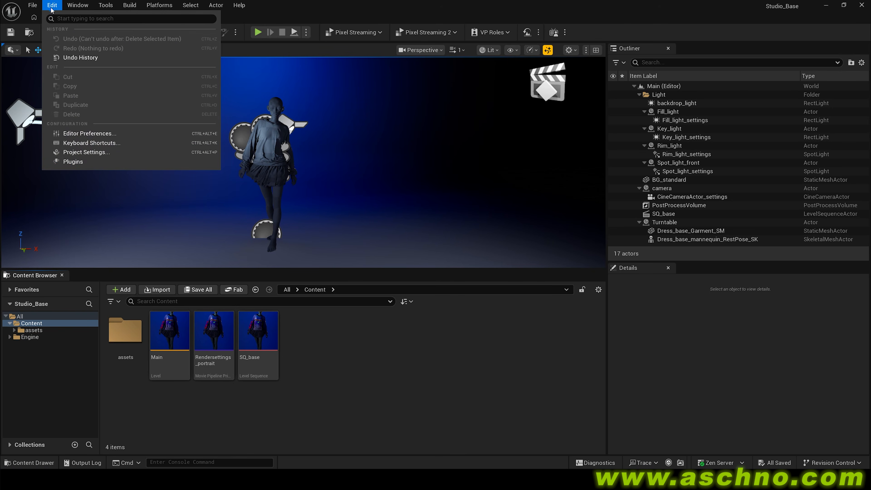
pyautogui.click(89, 163)
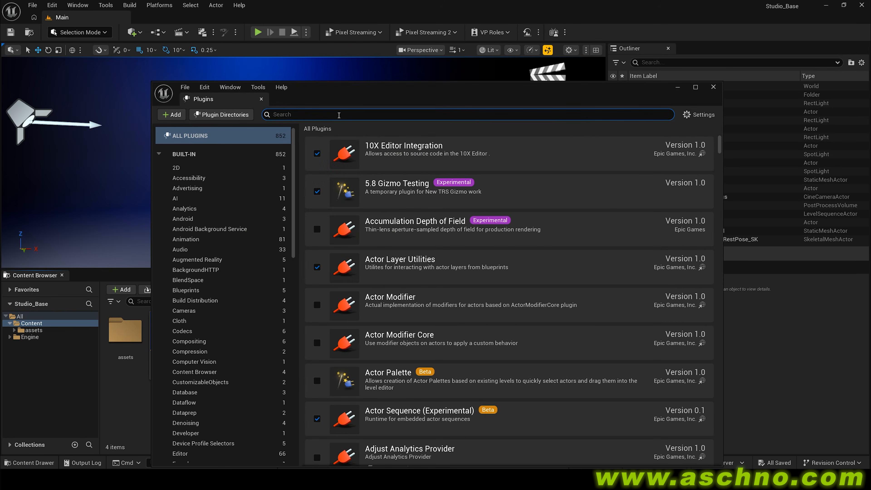
pyautogui.click(339, 115)
pyautogui.write('chaos cloth')
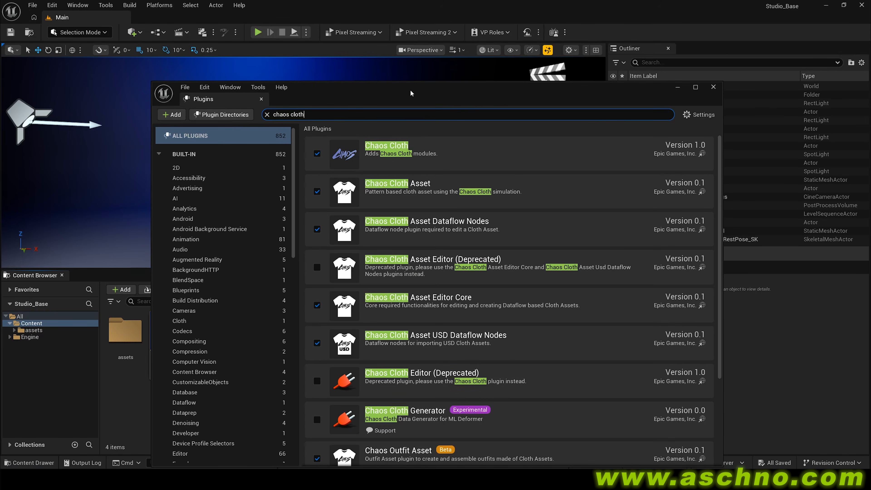
pyautogui.moveTo(411, 92); pyautogui.dragTo(404, 57)
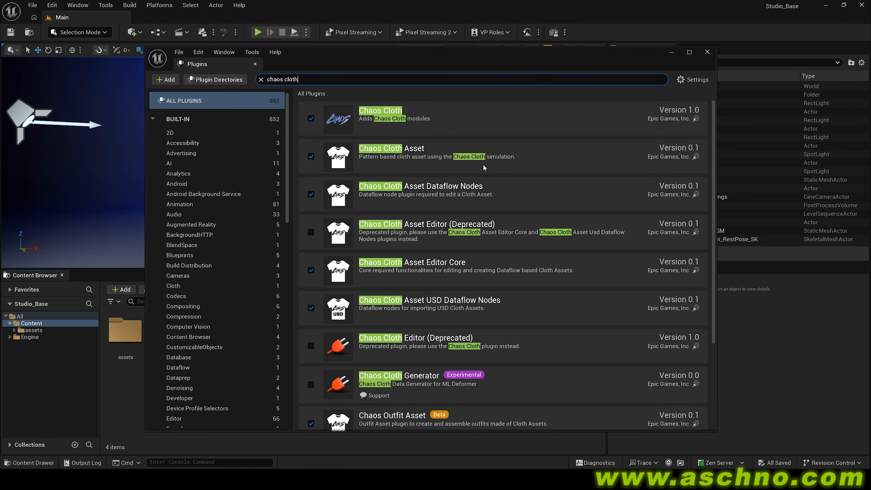
pyautogui.scroll(-2, 535, 246)
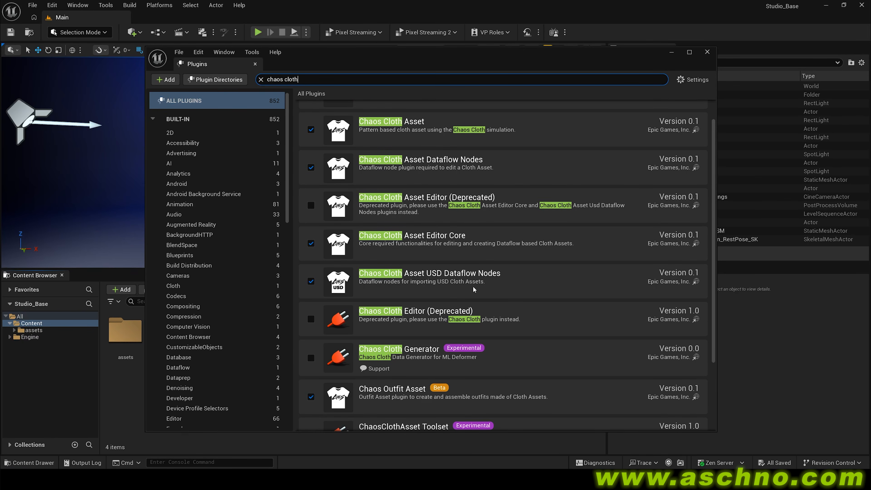
pyautogui.scroll(-5, 500, 282)
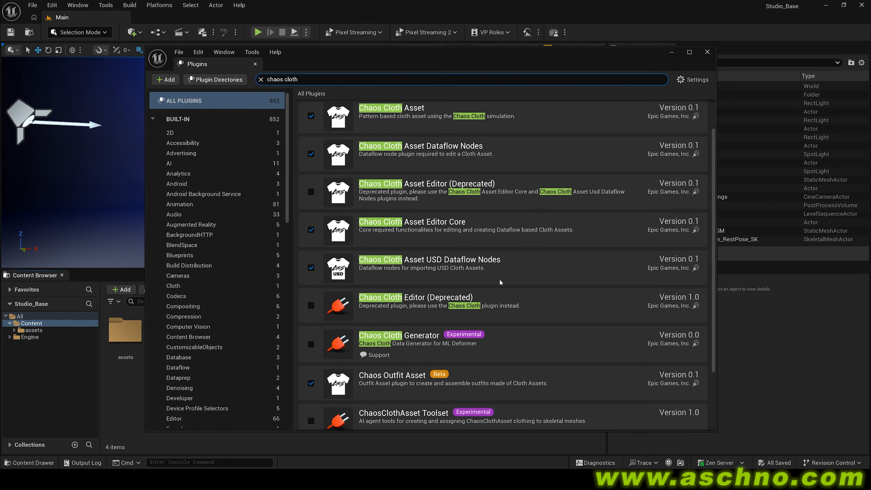
pyautogui.scroll(-2, 500, 282)
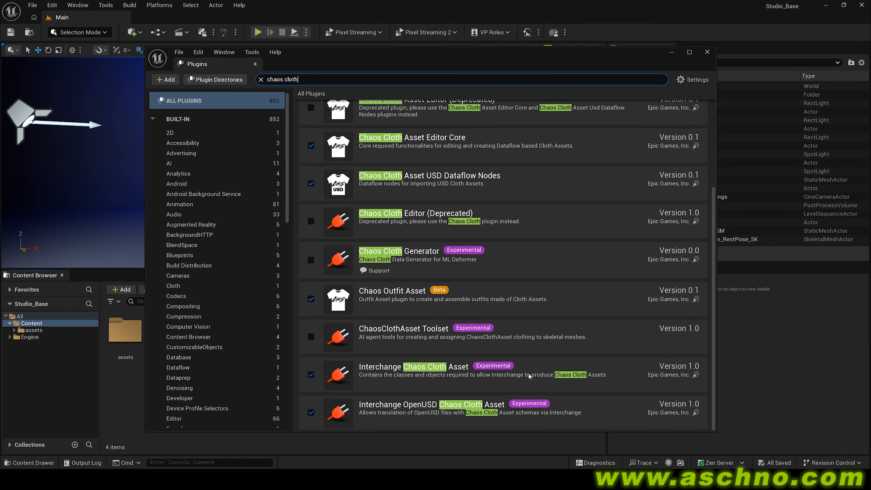
pyautogui.scroll(8, 535, 384)
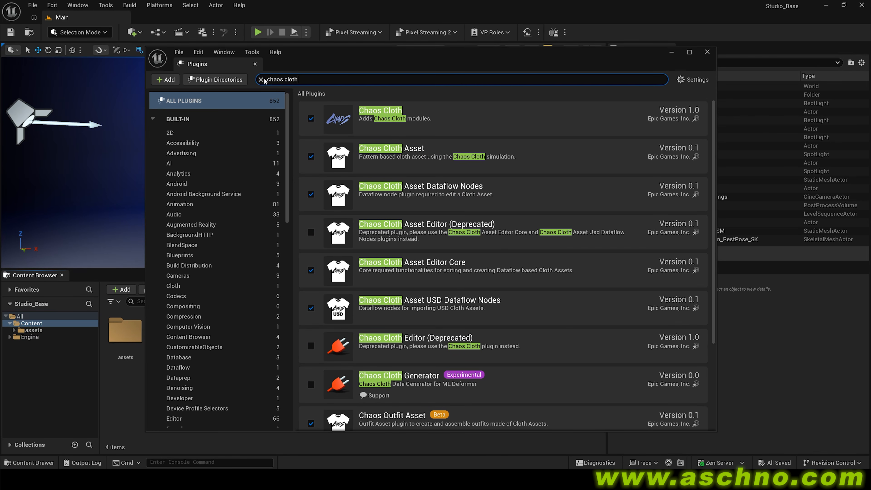
pyautogui.moveTo(446, 431); pyautogui.dragTo(444, 470)
pyautogui.scroll(-1, 437, 395)
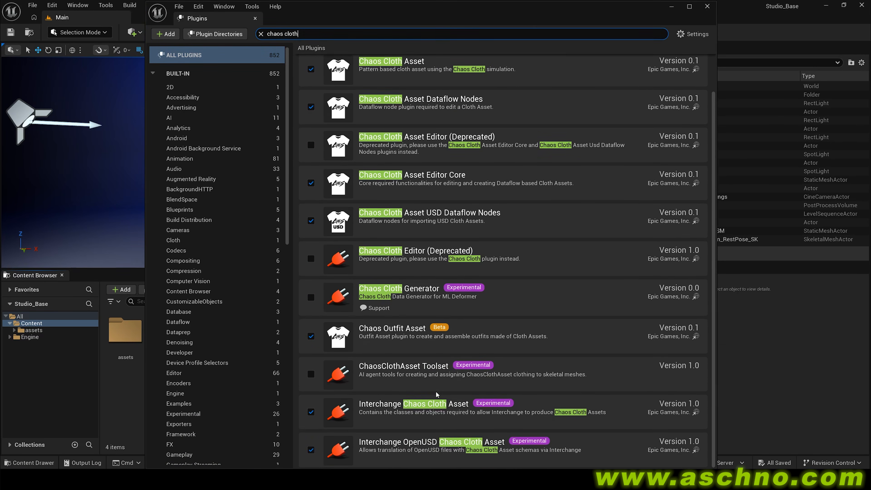
pyautogui.scroll(2, 436, 391)
# Step: Review which plugins matching "metahuman" and "usd" are enabled for the project
pyautogui.moveTo(300, 34); pyautogui.dragTo(268, 34)
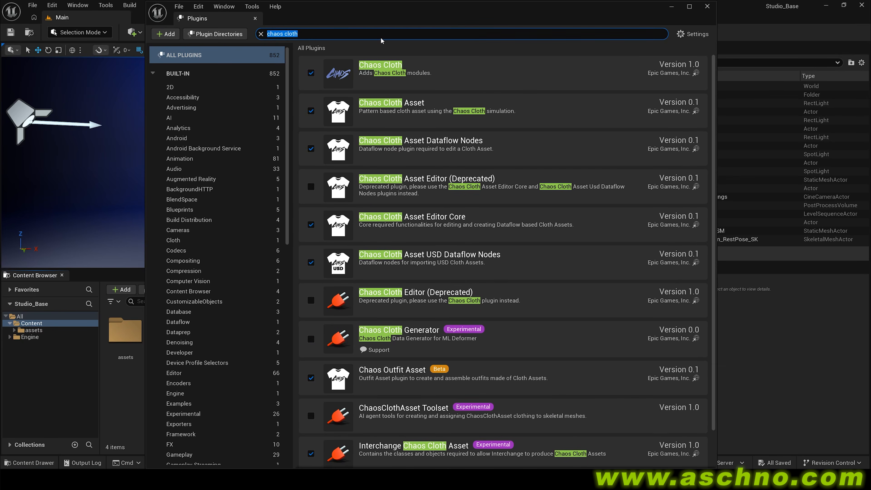
pyautogui.write('metahuman')
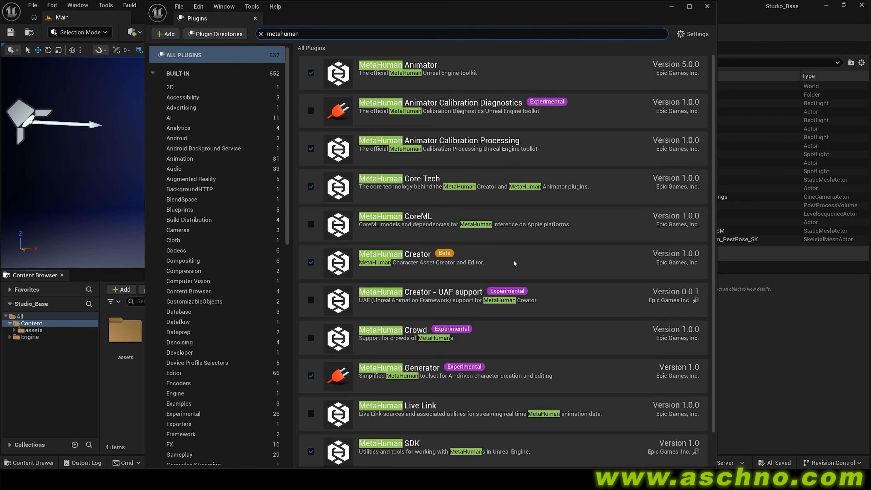
pyautogui.scroll(-2, 522, 419)
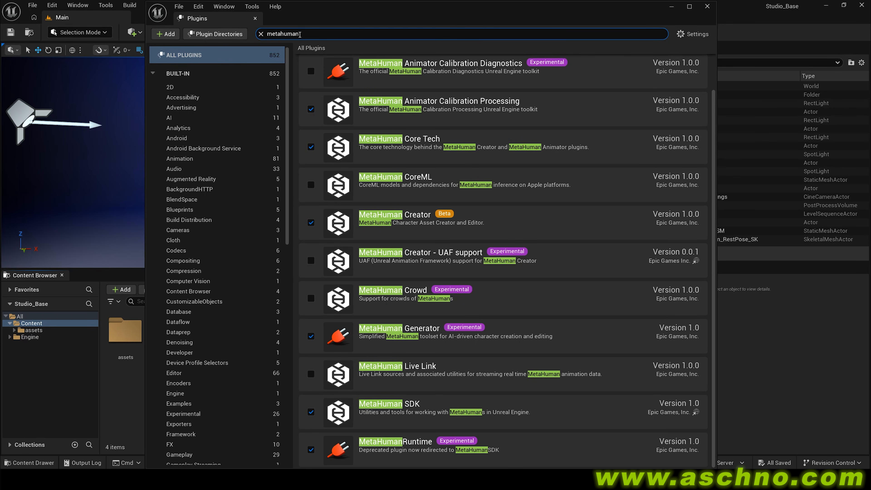
pyautogui.doubleClick(300, 35)
pyautogui.write('usd')
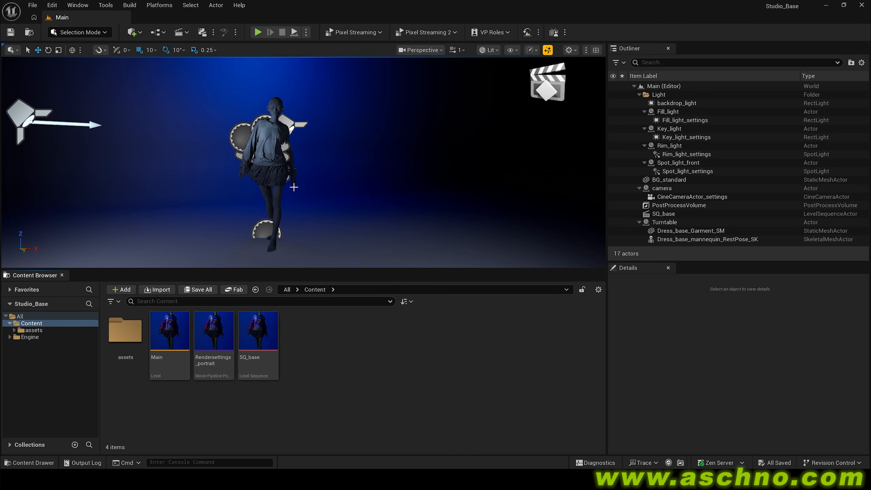
# Step: Search the project settings for "mode bodies" and check the MetaHuman Character option Show Compatibility Mode Bodies
pyautogui.click(53, 6)
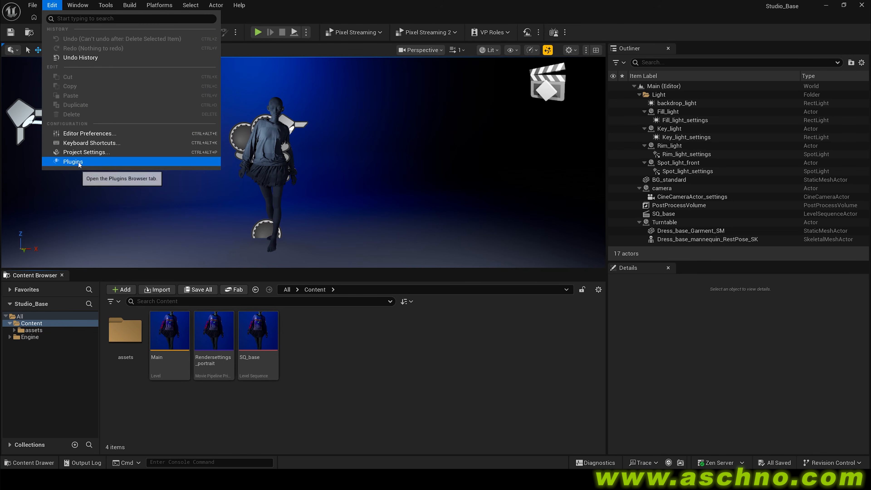
pyautogui.click(86, 152)
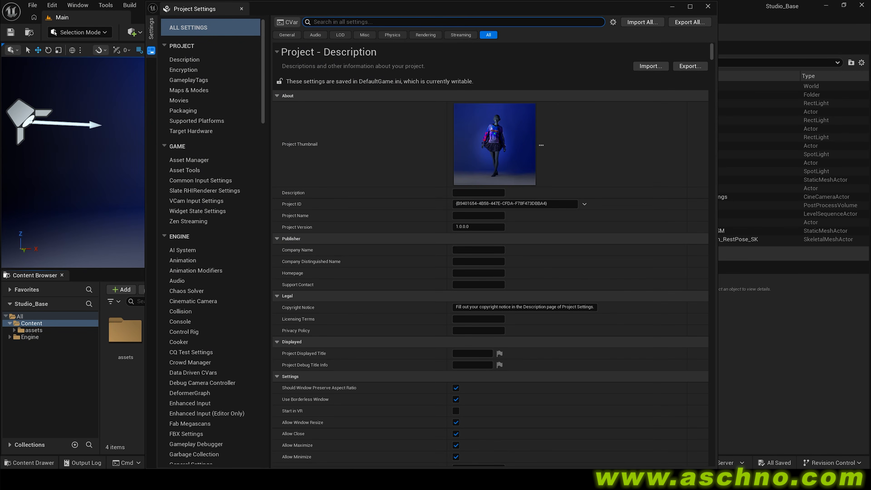
pyautogui.write('mode bodies')
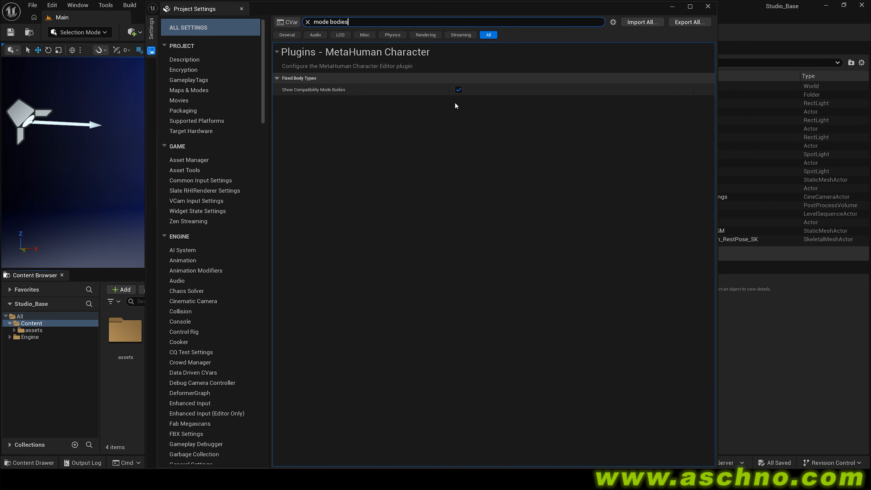
pyautogui.click(708, 6)
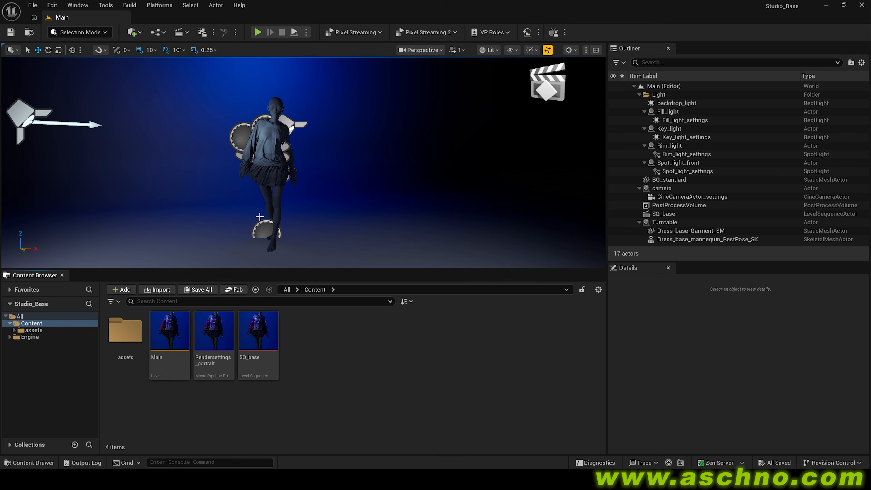
# Step: Create a folder named metahuman in the project's Content folder and open it
pyautogui.rightClick(316, 343)
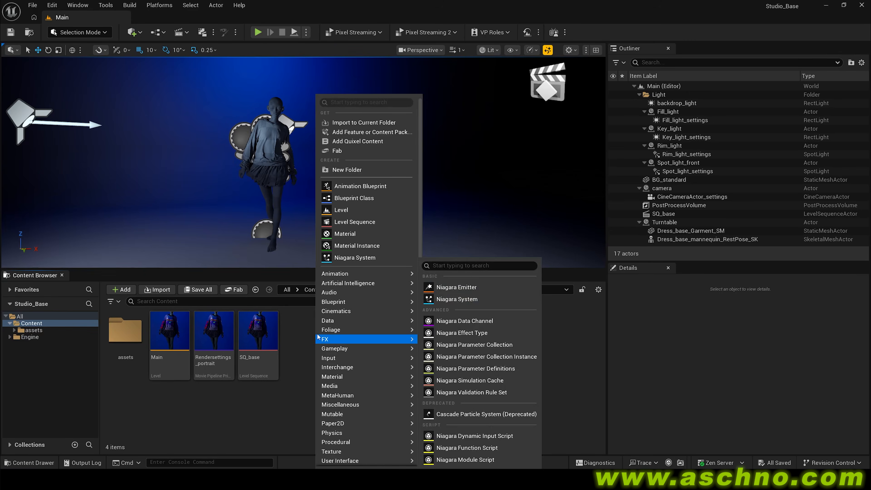
pyautogui.click(341, 170)
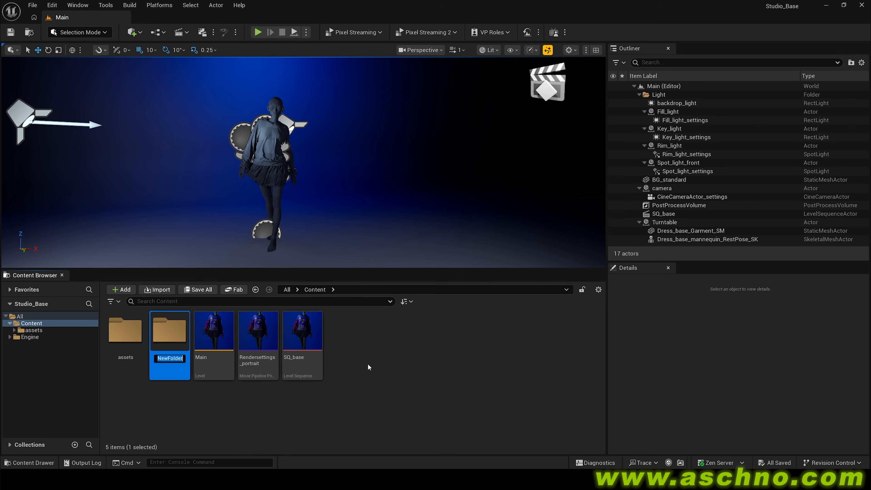
pyautogui.write('metahuman')
pyautogui.press('Return')
pyautogui.doubleClick(177, 338)
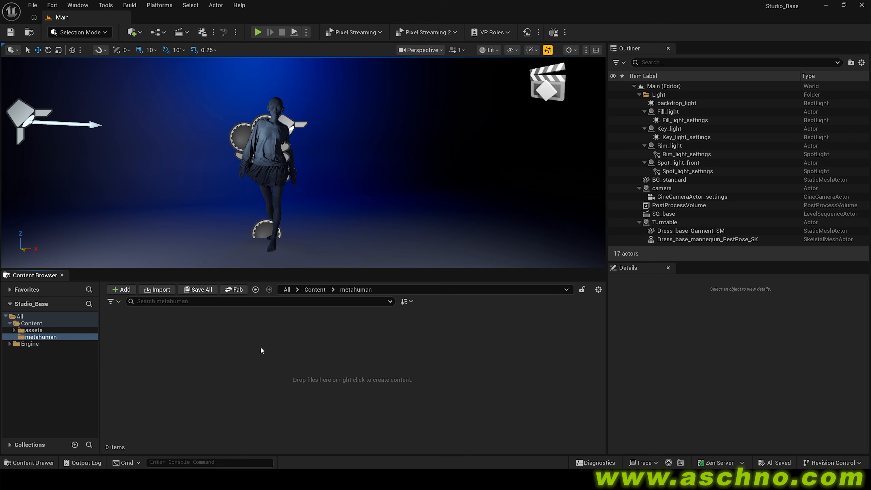
# Step: Create a MetaHuman Character asset named MH_base in the metahuman folder and open it for editing
pyautogui.rightClick(318, 351)
pyautogui.write('metahuman')
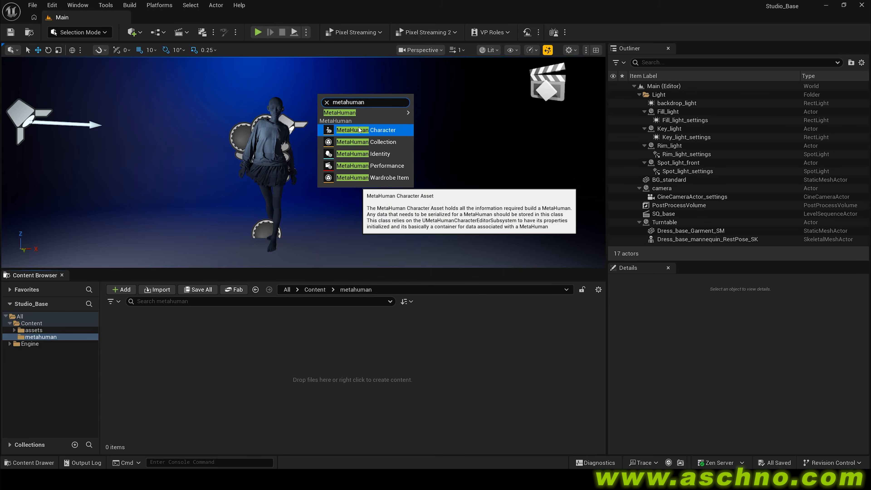
pyautogui.click(359, 131)
pyautogui.write('MH_base')
pyautogui.doubleClick(130, 343)
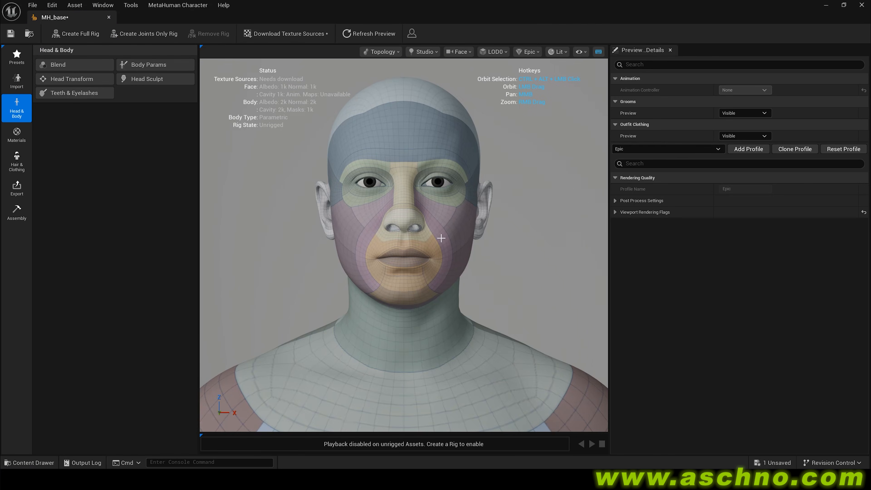
# Step: Apply the Vivian preset to the MH_base character
pyautogui.scroll(-2, 442, 239)
pyautogui.moveTo(493, 240); pyautogui.dragTo(419, 240)
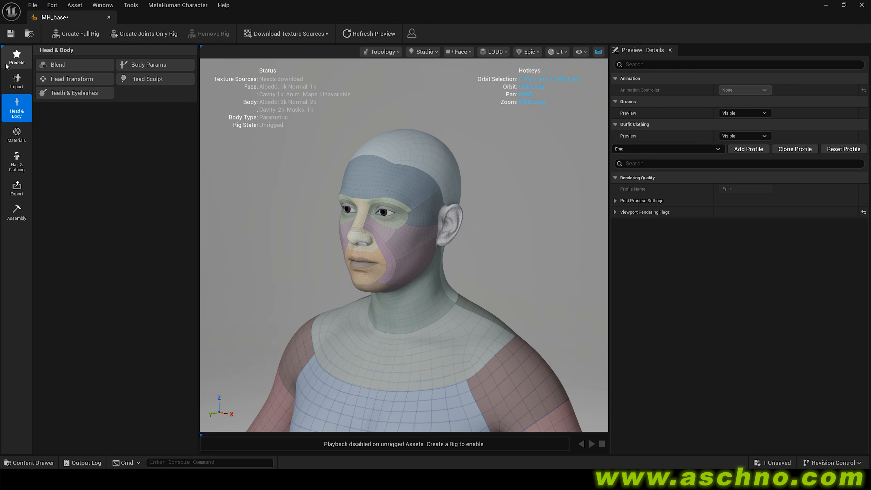
pyautogui.click(16, 56)
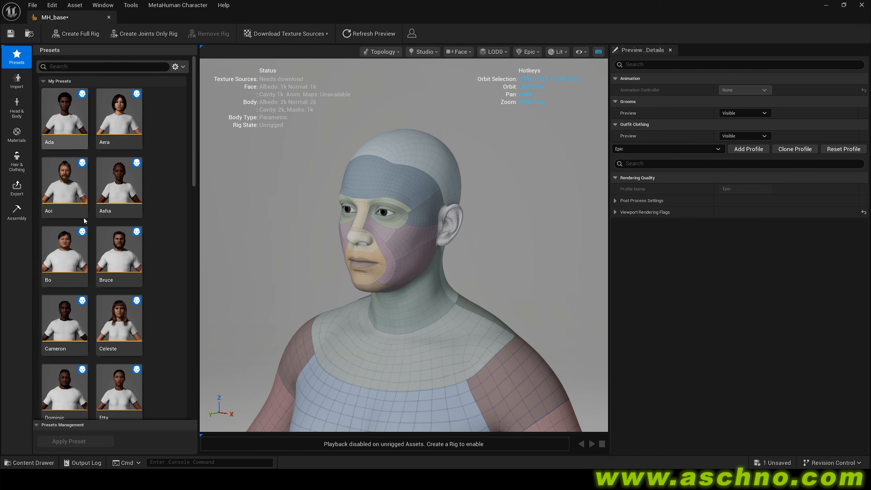
pyautogui.scroll(-5, 104, 285)
pyautogui.scroll(-8, 102, 292)
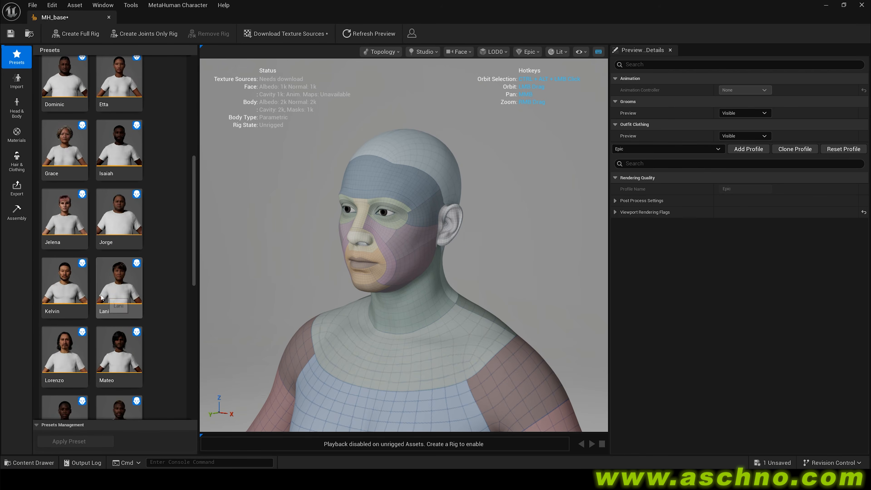
pyautogui.doubleClick(67, 283)
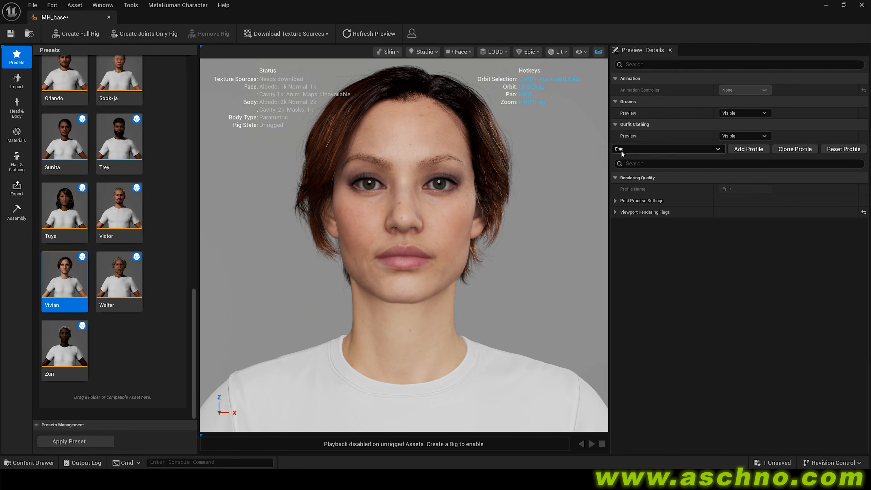
# Step: Set the grooms preview to Hidden and the viewport rendering quality to Medium
pyautogui.click(735, 114)
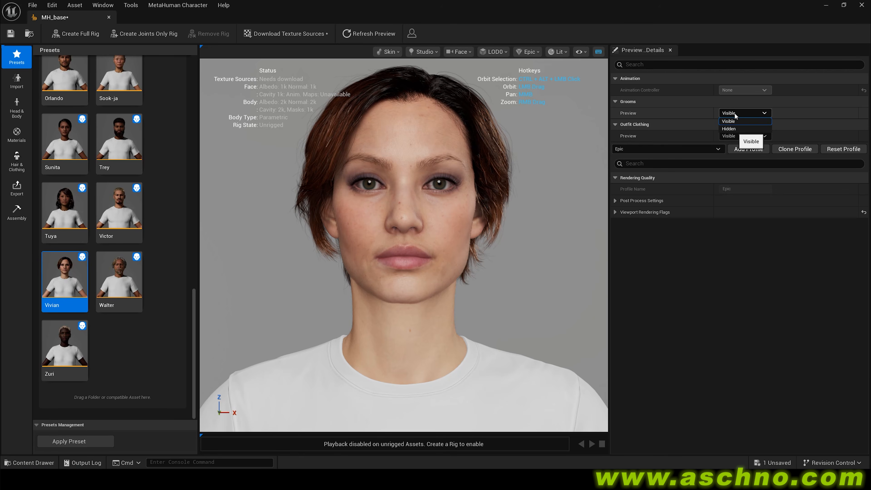
pyautogui.click(740, 129)
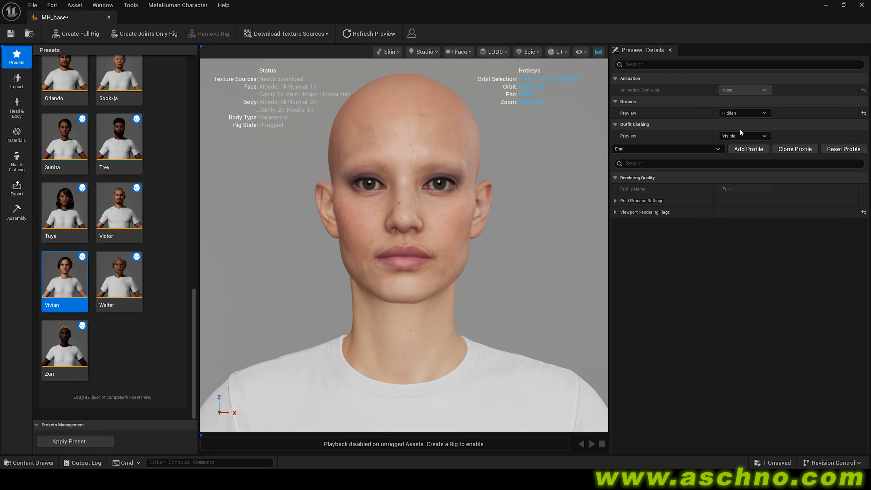
pyautogui.click(529, 52)
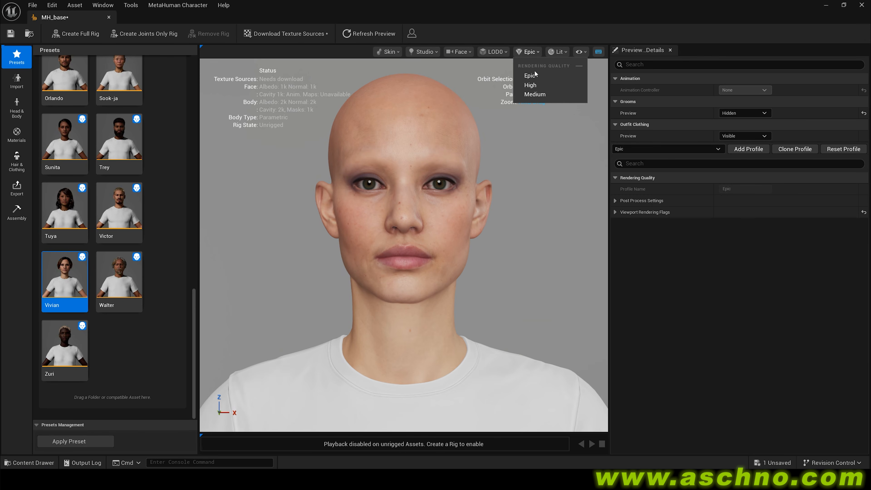
pyautogui.click(540, 95)
pyautogui.moveTo(497, 238); pyautogui.dragTo(435, 239)
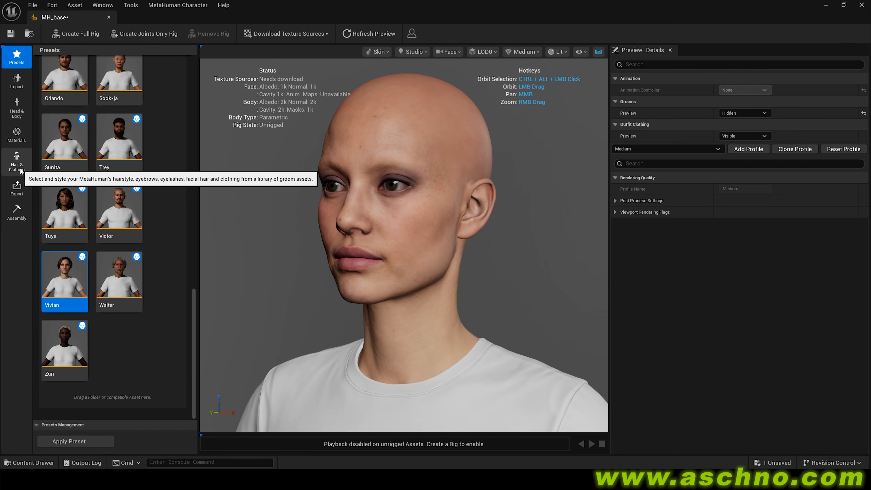
# Step: Take the default outfit clothing garment off the character
pyautogui.click(17, 162)
pyautogui.moveTo(194, 155); pyautogui.dragTo(201, 361)
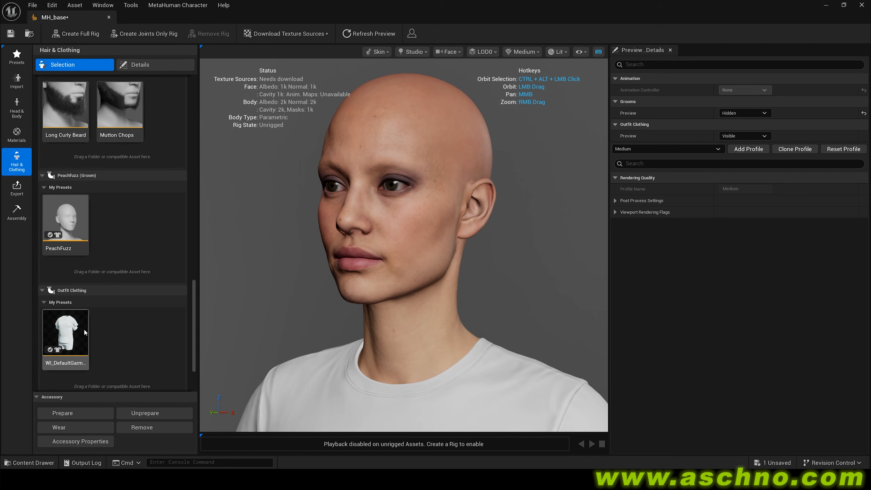
pyautogui.click(70, 333)
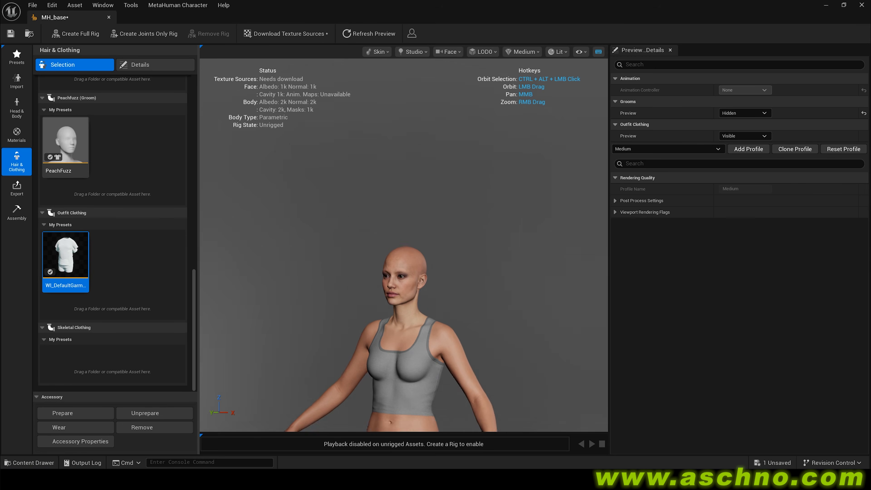
# Step: Switch the body model to Fixed (Compatibility) and choose the medium-build female body
pyautogui.click(19, 109)
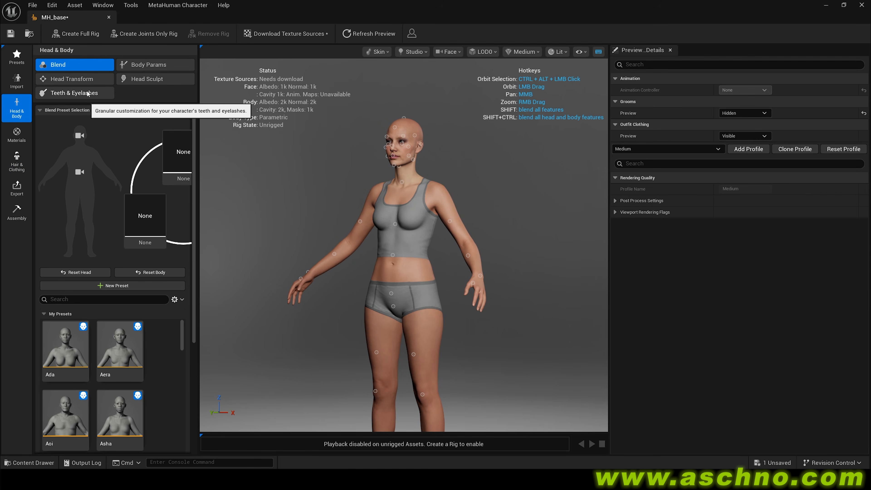
pyautogui.click(143, 65)
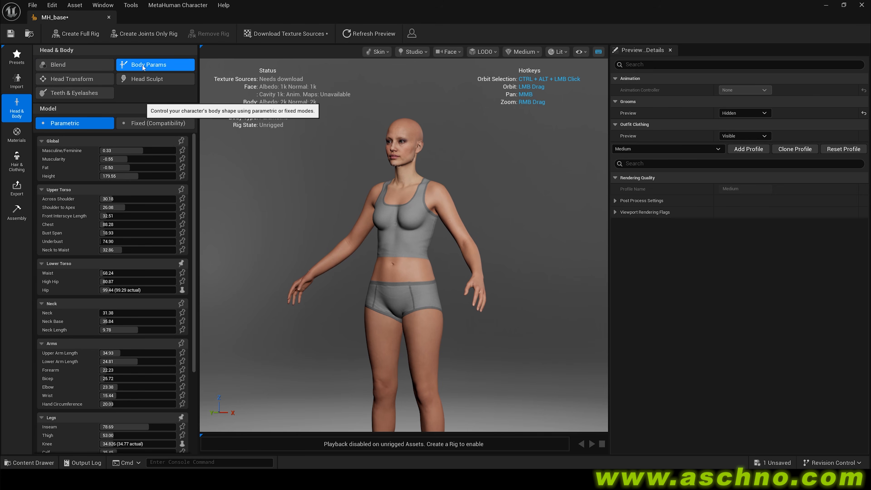
pyautogui.click(171, 124)
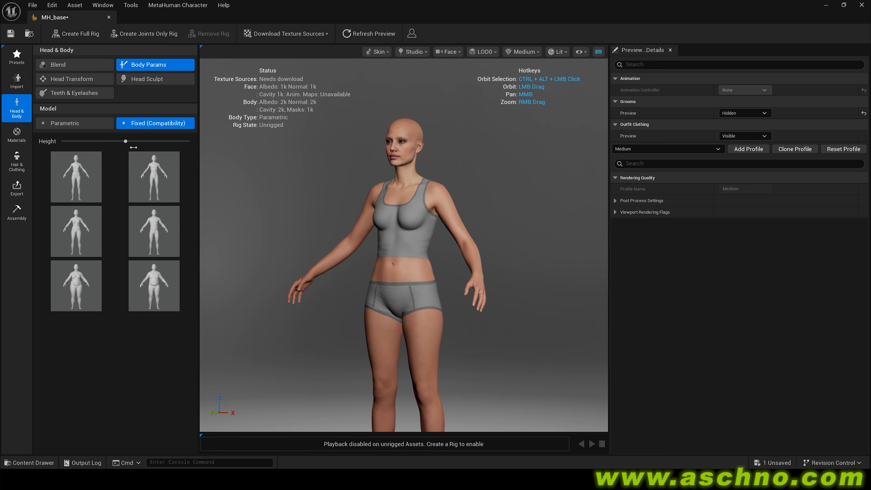
pyautogui.click(81, 233)
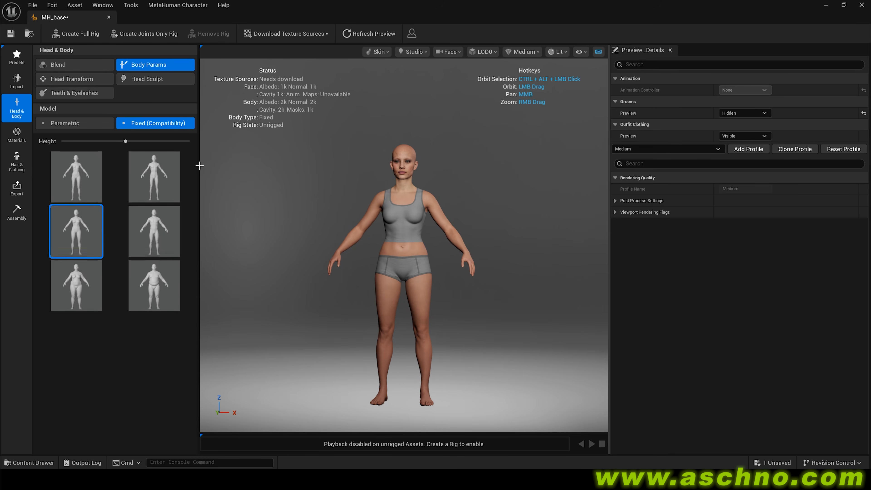
# Step: Export the character geometry to /Game/MetaHumans with only Full Body Skeletal Mesh enabled, leaving out the separate head and body meshes
pyautogui.click(17, 192)
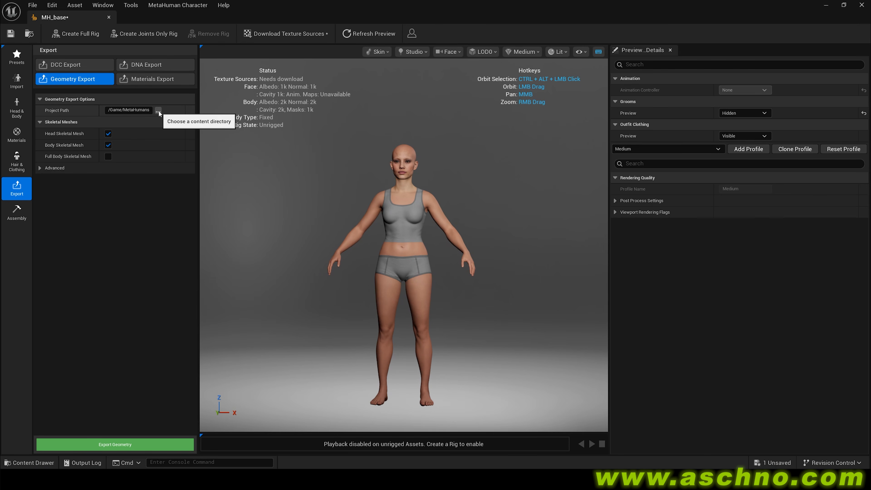
pyautogui.click(108, 156)
pyautogui.click(108, 145)
pyautogui.click(108, 134)
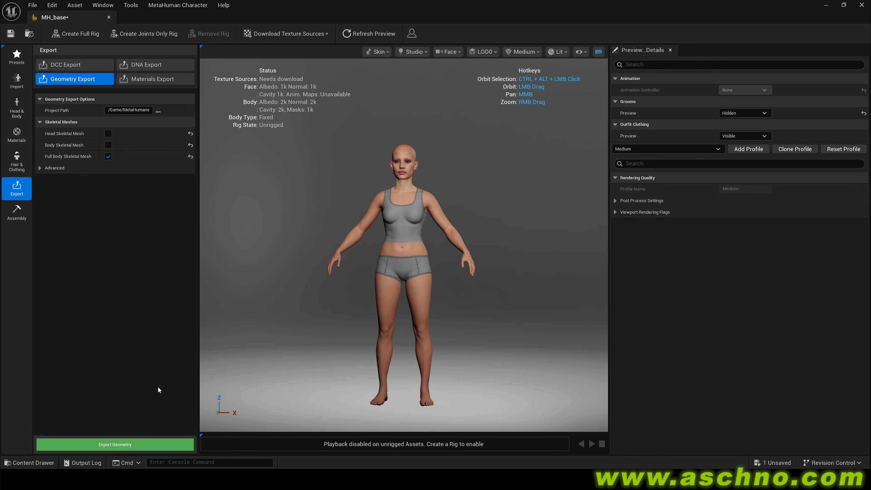
pyautogui.click(132, 446)
# Step: Return to the level editor and check the exported full-body skeletal mesh in the MetaHumans folder
pyautogui.click(191, 6)
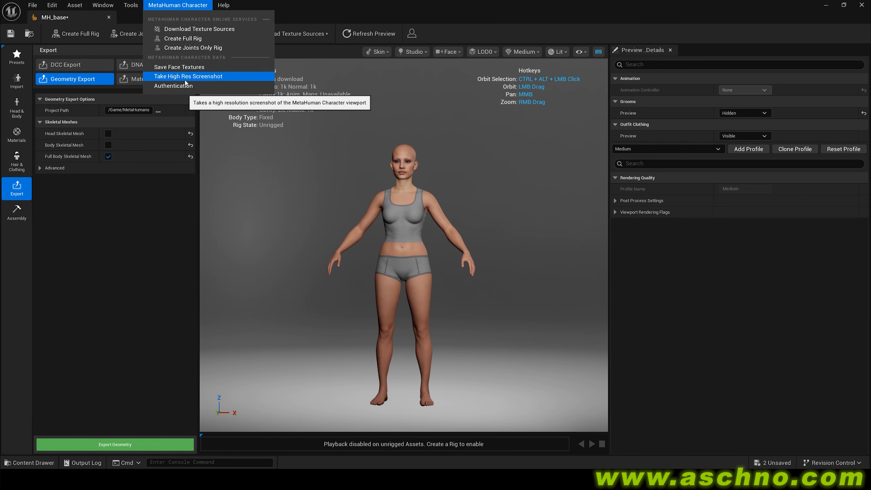
pyautogui.click(826, 6)
pyautogui.click(826, 6)
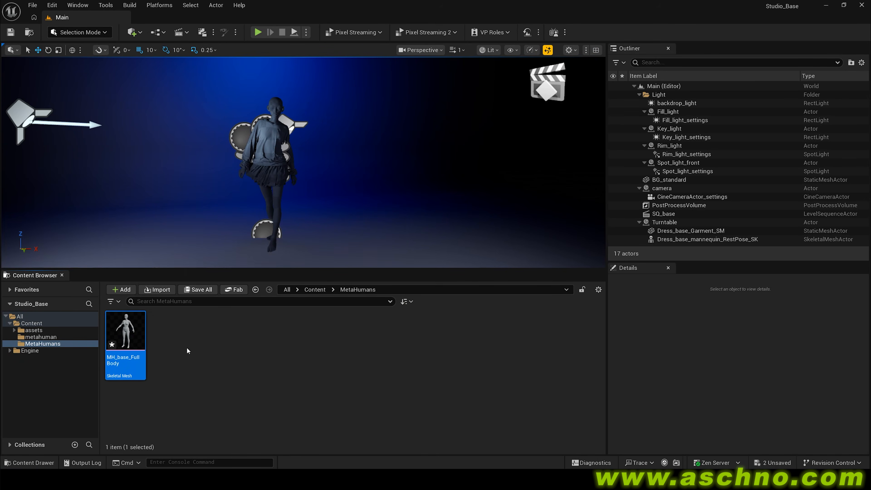
pyautogui.moveTo(134, 346)
# Step: Create a folder named Outfits in the Content folder and open it
pyautogui.click(315, 290)
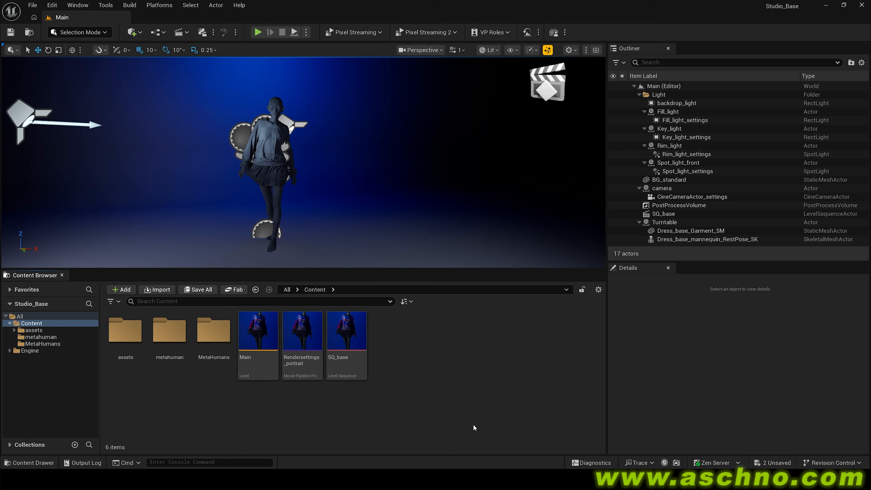
pyautogui.rightClick(407, 349)
pyautogui.click(438, 170)
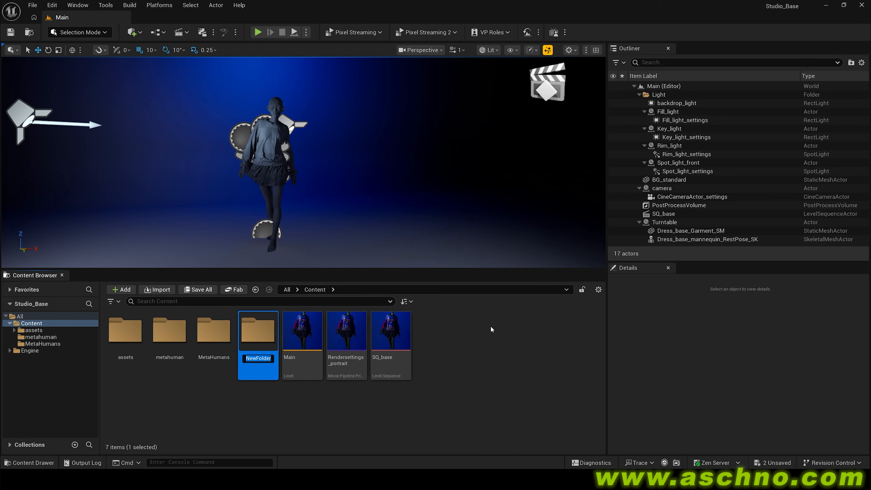
pyautogui.write('Outfits')
pyautogui.press('Return')
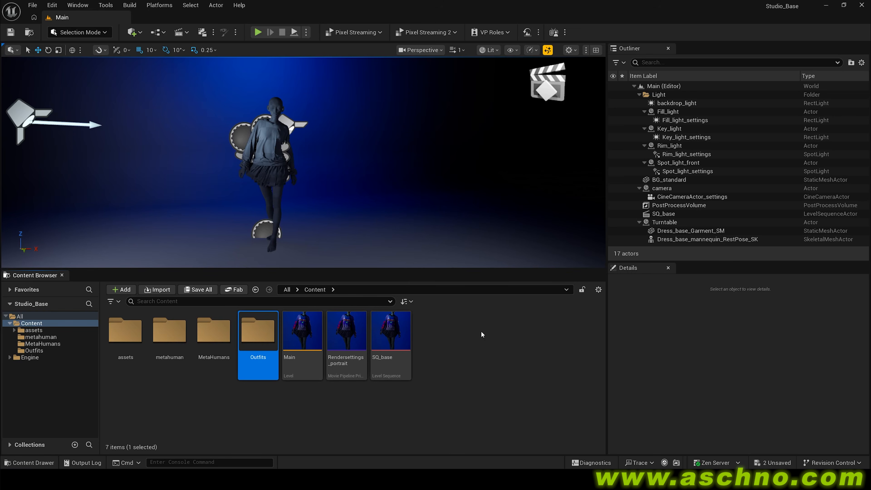
pyautogui.doubleClick(262, 337)
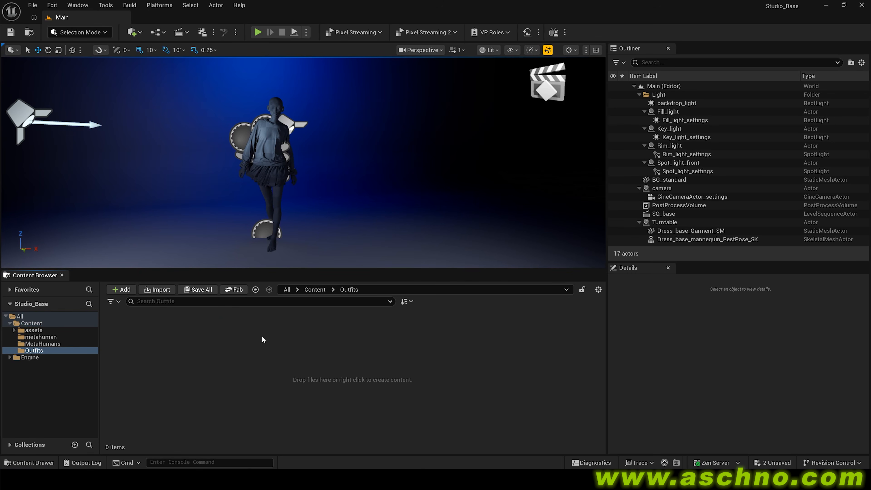
# Step: Create a folder named JortsOutfit inside Outfits and copy its name
pyautogui.rightClick(147, 337)
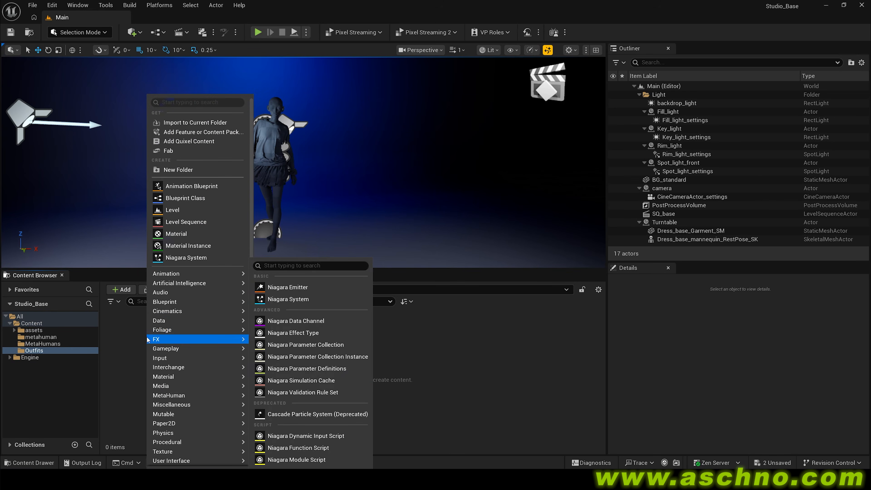
pyautogui.click(199, 170)
pyautogui.write('Jorts_outf')
pyautogui.press('BackSpace')
pyautogui.press('BackSpace')
pyautogui.press('BackSpace')
pyautogui.press('BackSpace')
pyautogui.press('BackSpace')
pyautogui.write('Outfit')
pyautogui.press('Return')
pyautogui.click(124, 360)
pyautogui.hotkey('ctrl', 'c')
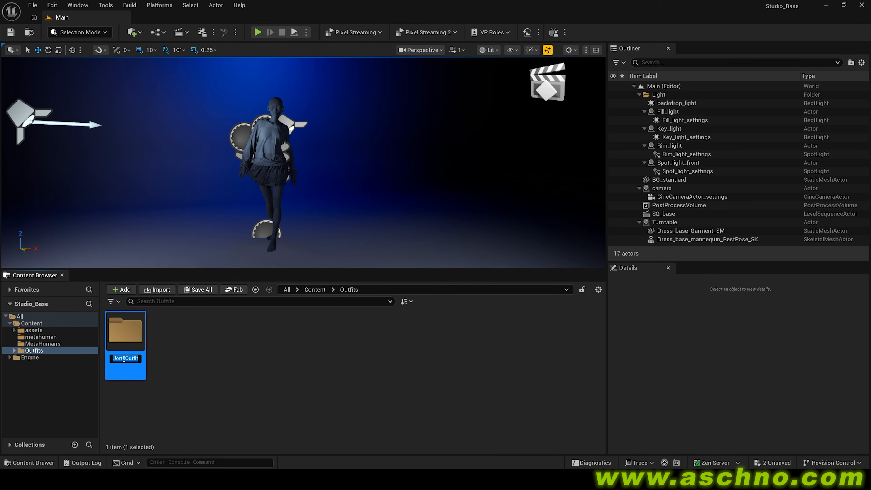
# Step: Create a nested folder inside JortsOutfit with the same name, JortsOutfit
pyautogui.doubleClick(125, 335)
pyautogui.rightClick(164, 356)
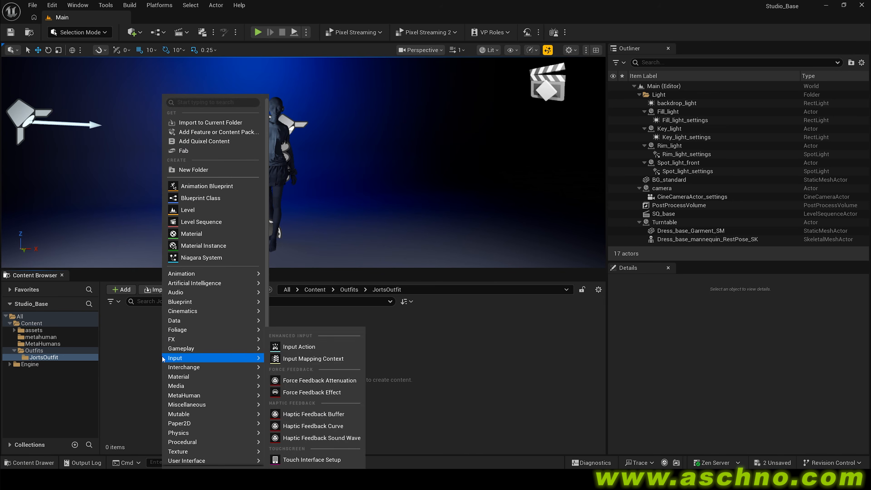
pyautogui.click(213, 171)
pyautogui.hotkey('ctrl', 'v')
pyautogui.press('Return')
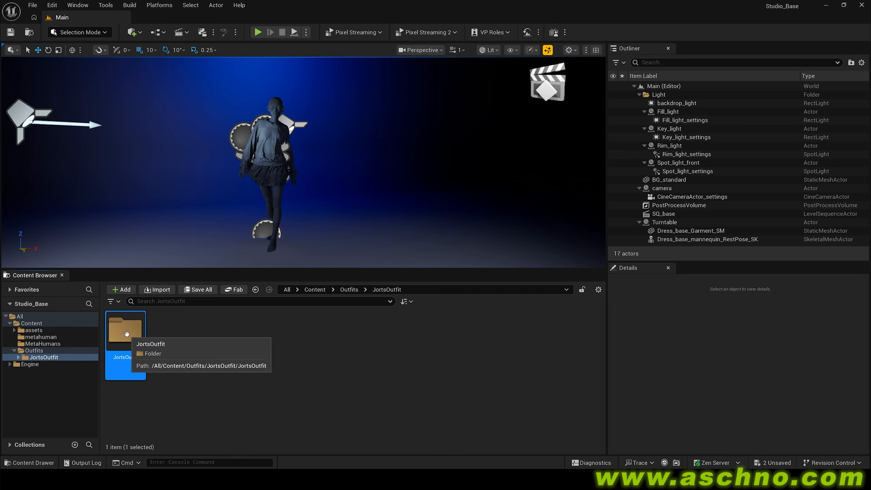
# Step: Create two folders named meshes and textures inside the nested JortsOutfit folder
pyautogui.doubleClick(125, 339)
pyautogui.rightClick(130, 345)
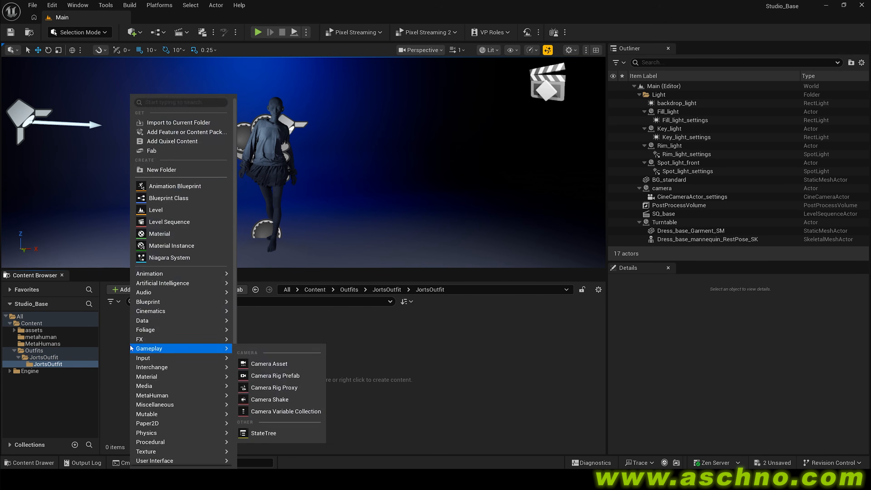
pyautogui.click(176, 170)
pyautogui.write('meshes')
pyautogui.press('Return')
pyautogui.rightClick(190, 341)
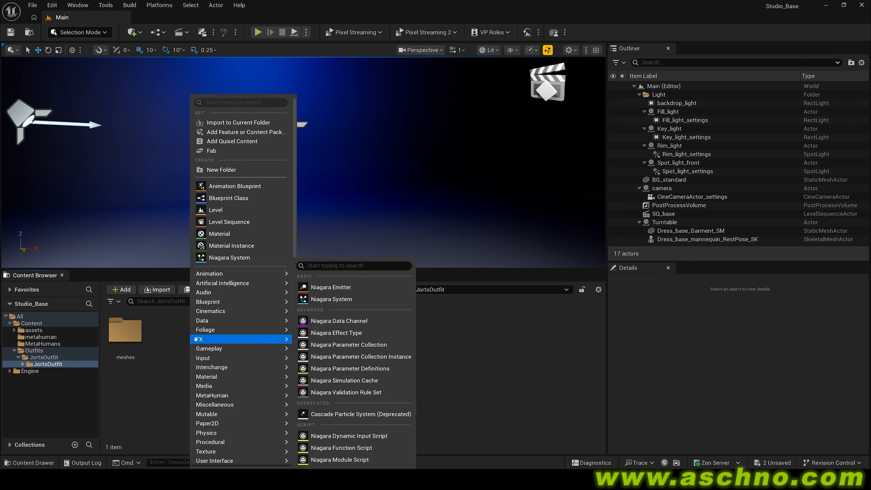
pyautogui.click(227, 169)
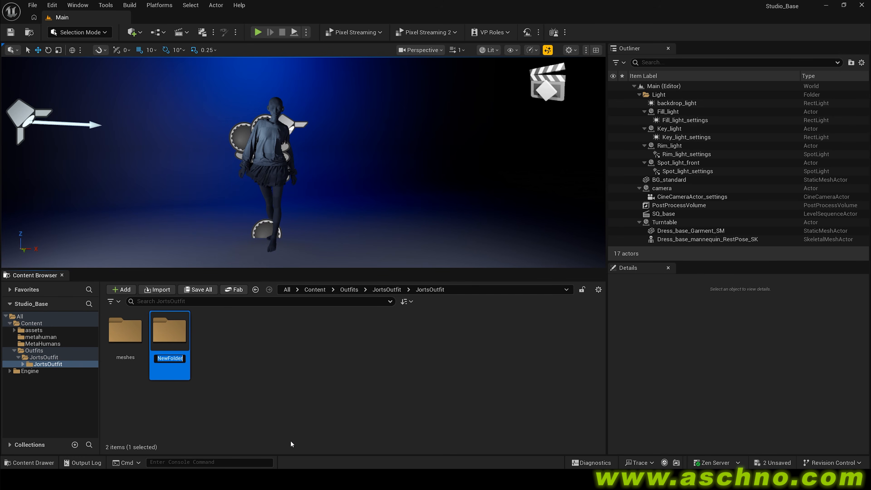
pyautogui.write('textures')
pyautogui.press('Return')
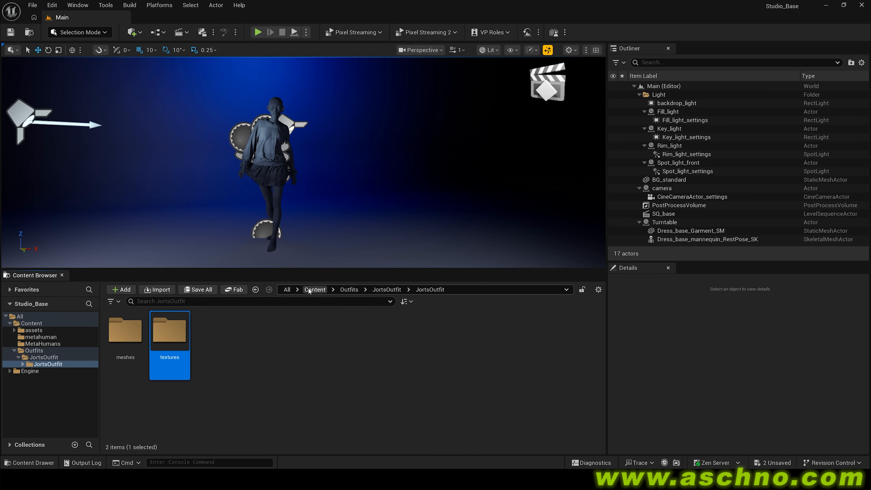
# Step: Copy the MH_base_FullBody skeletal mesh from the MetaHumans folder into the JortsOutfit meshes folder and open that folder
pyautogui.click(51, 344)
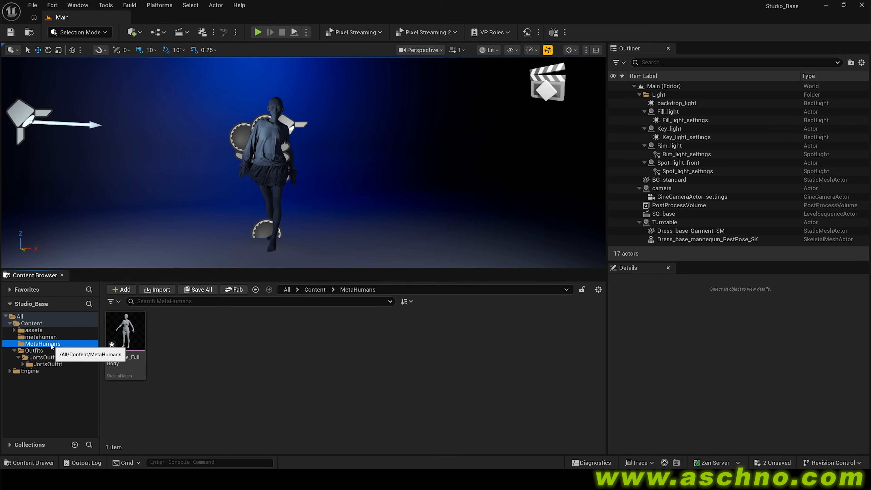
pyautogui.click(131, 336)
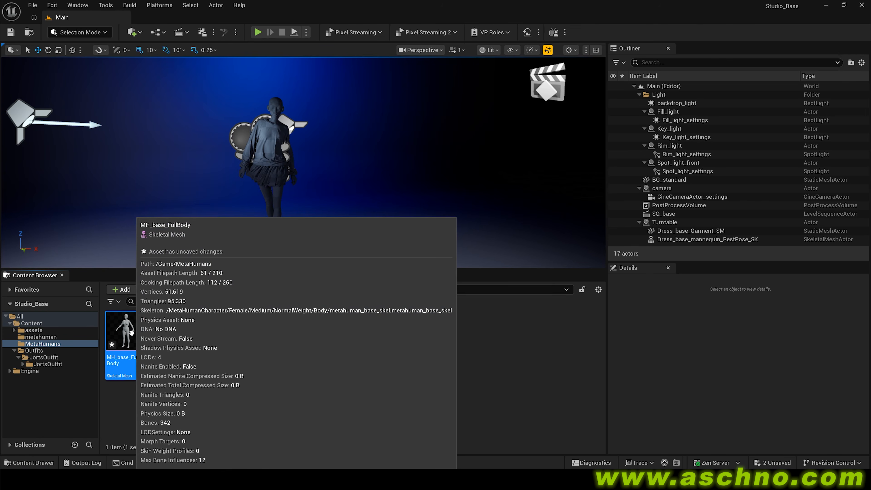
pyautogui.moveTo(127, 328); pyautogui.dragTo(55, 372)
pyautogui.click(23, 364)
pyautogui.click(85, 402)
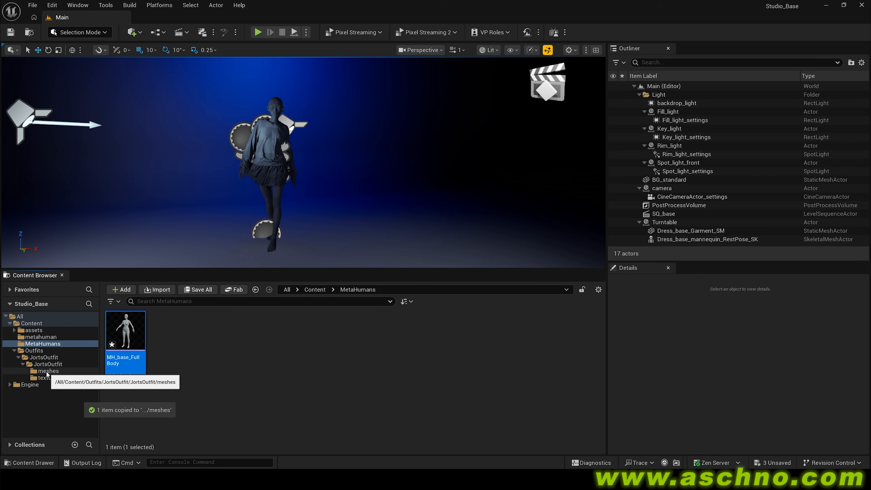
pyautogui.click(47, 371)
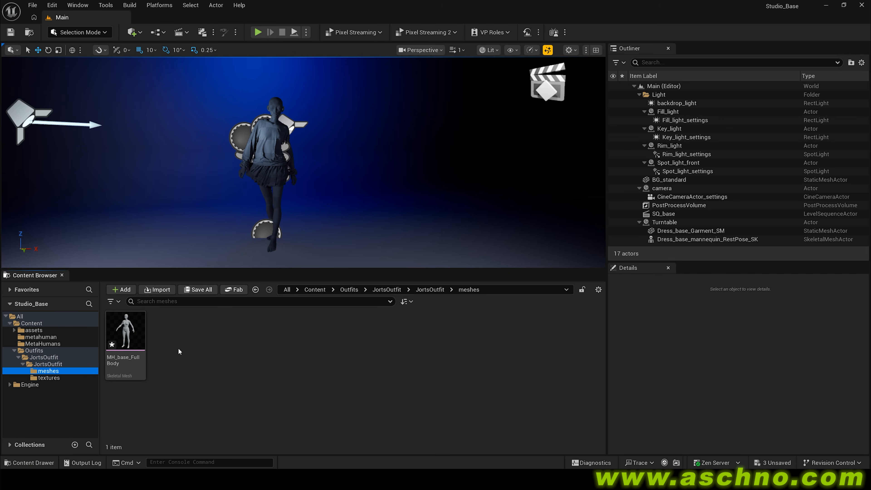
# Step: Locate the skeleton asset used by the copied MH_base_FullBody skeletal mesh
pyautogui.rightClick(130, 332)
pyautogui.moveTo(132, 329)
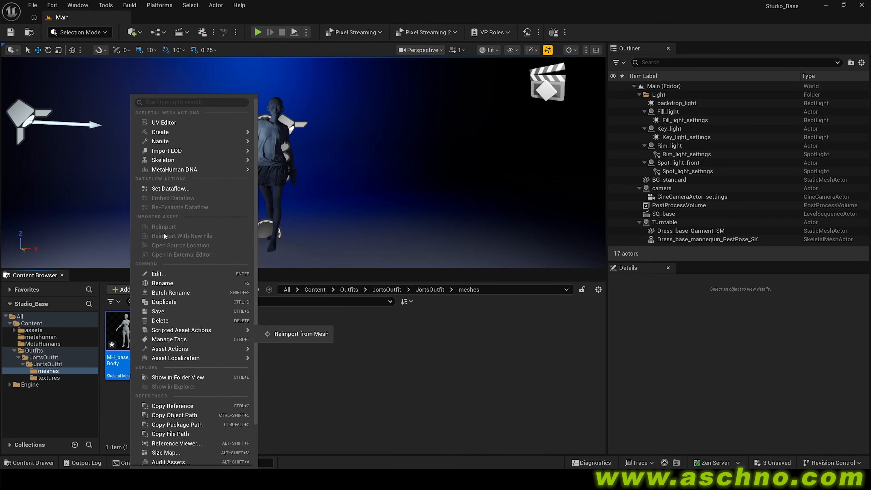
pyautogui.moveTo(192, 160)
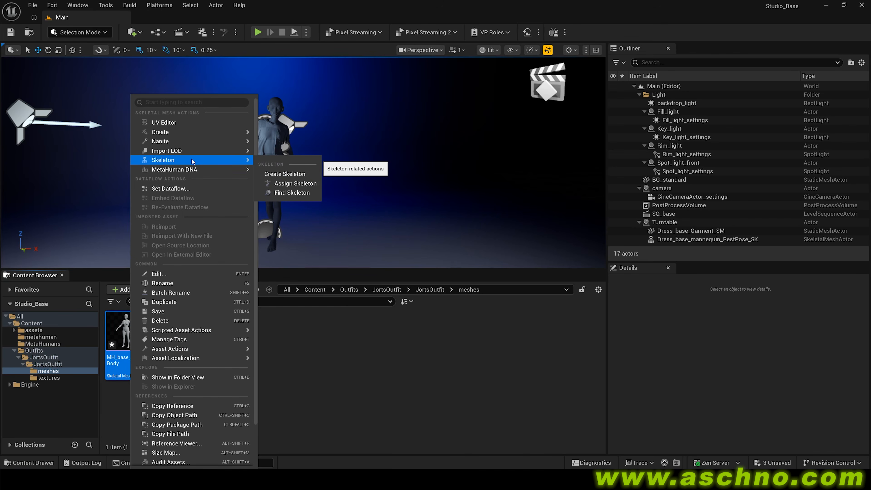
pyautogui.click(298, 192)
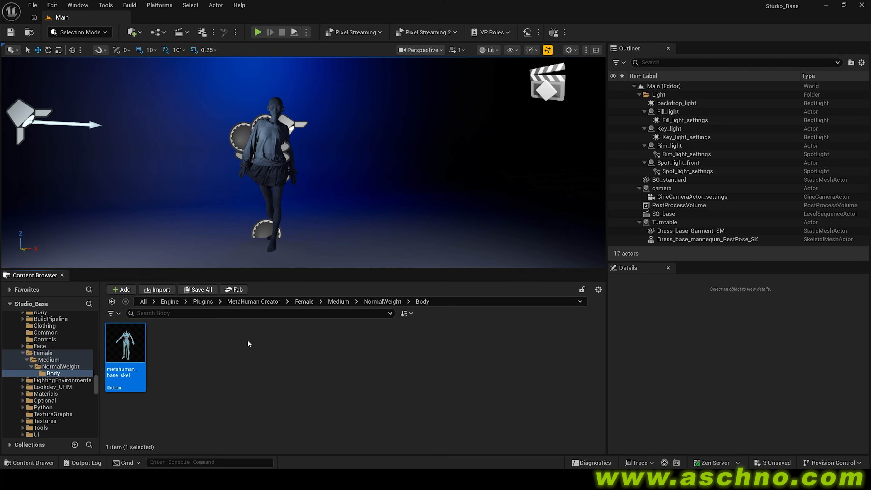
# Step: Copy the metahuman_base_skel skeleton into the JortsOutfit meshes folder and open that folder
pyautogui.scroll(10, 51, 391)
pyautogui.scroll(10, 50, 391)
pyautogui.scroll(10, 51, 391)
pyautogui.moveTo(96, 346); pyautogui.dragTo(98, 312)
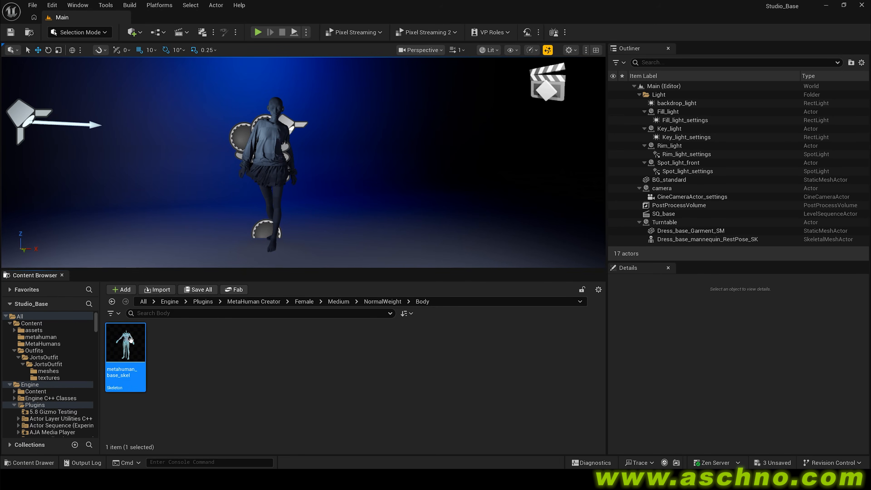
pyautogui.moveTo(130, 339); pyautogui.dragTo(50, 372)
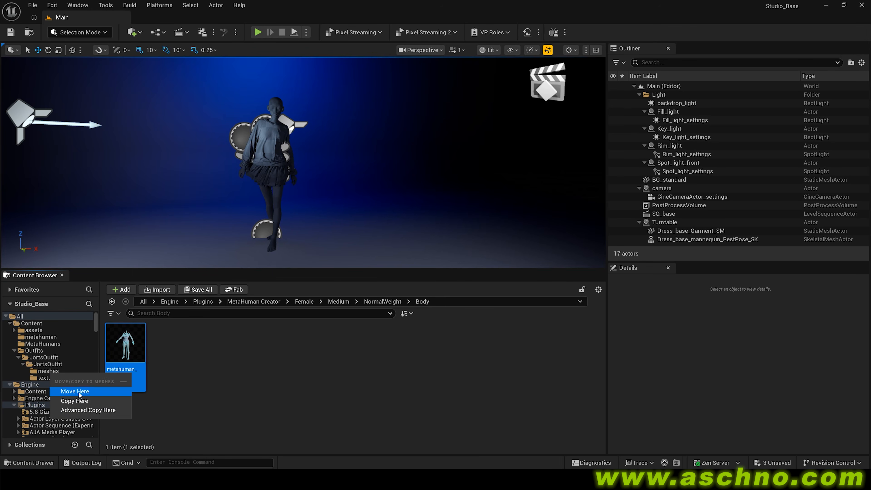
pyautogui.click(79, 400)
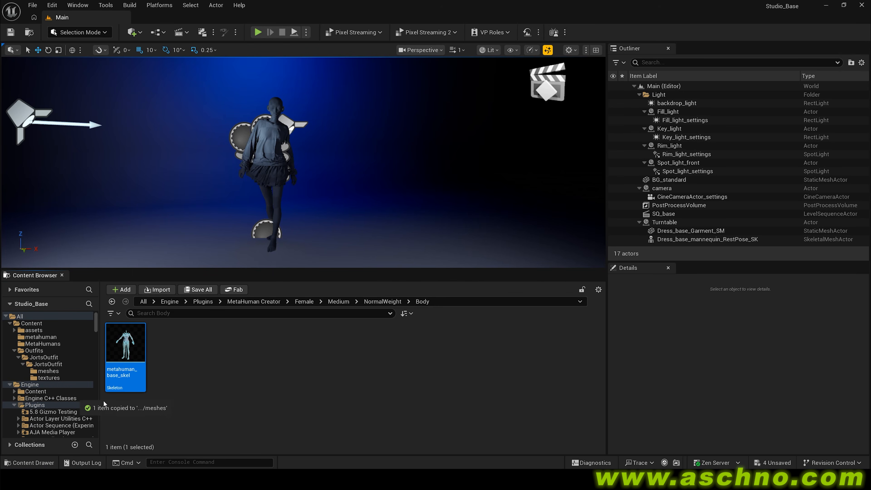
pyautogui.click(50, 371)
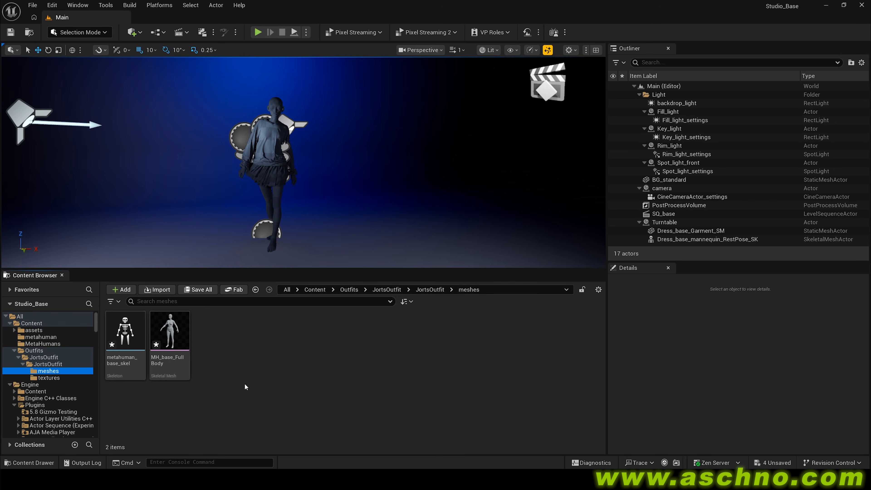
# Step: Rename the copied skeleton as metahuman_base_skel_jorts
pyautogui.click(132, 374)
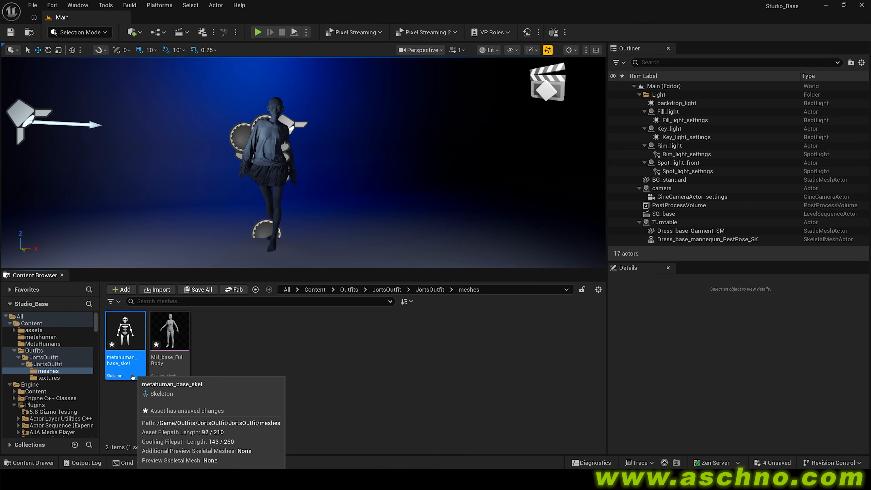
pyautogui.press('F2')
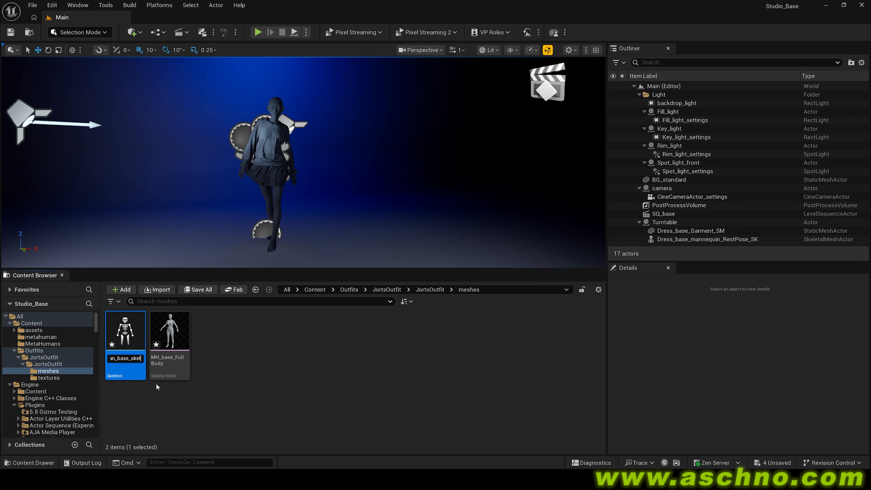
pyautogui.write('_jorts')
pyautogui.press('Return')
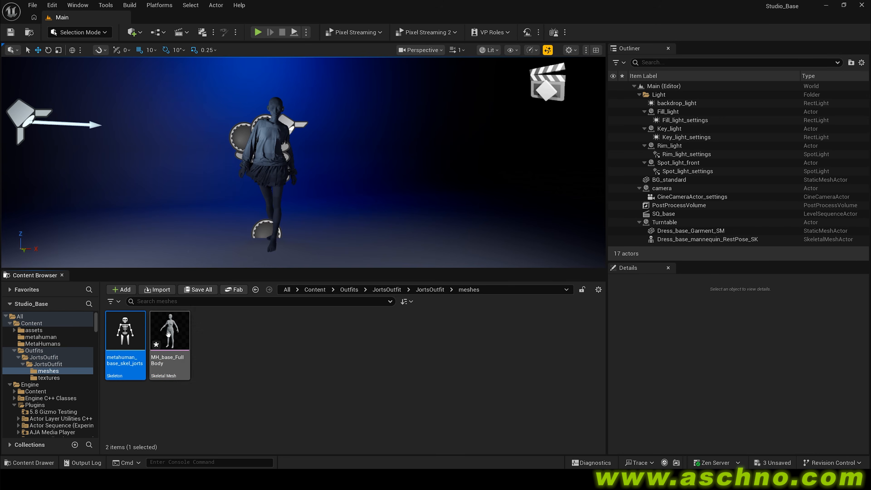
# Step: Assign the metahuman_base_skel_jorts skeleton to the MH_base_FullBody mesh in the meshes folder
pyautogui.click(173, 341)
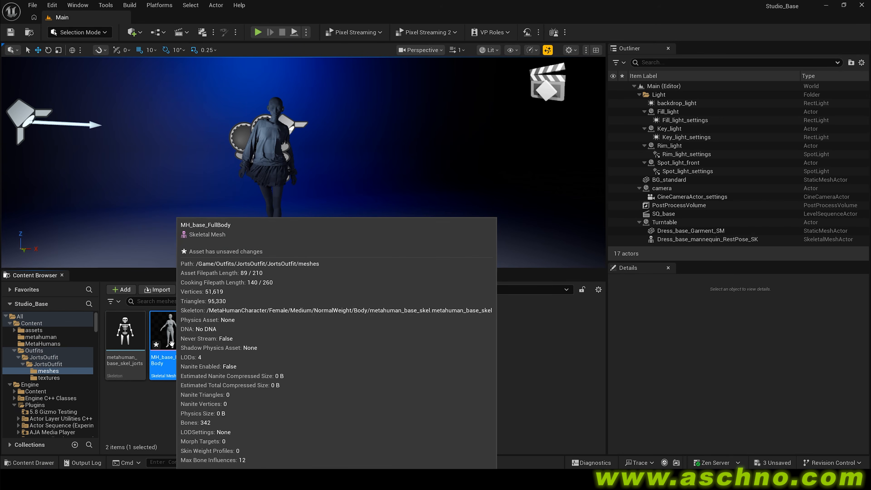
pyautogui.rightClick(172, 343)
pyautogui.moveTo(291, 159)
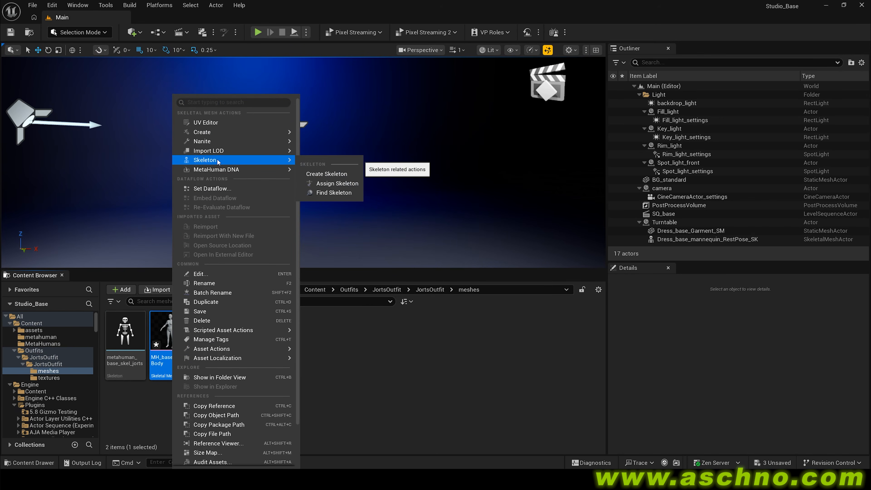
pyautogui.click(337, 183)
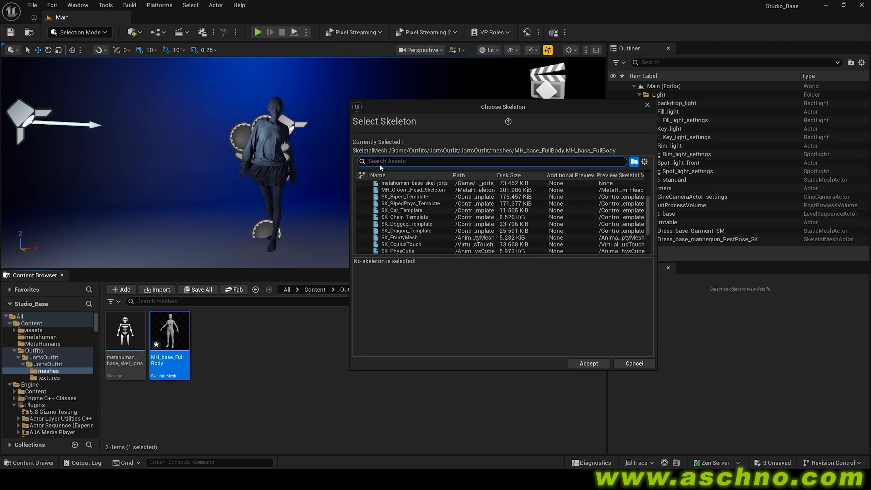
pyautogui.write('jort')
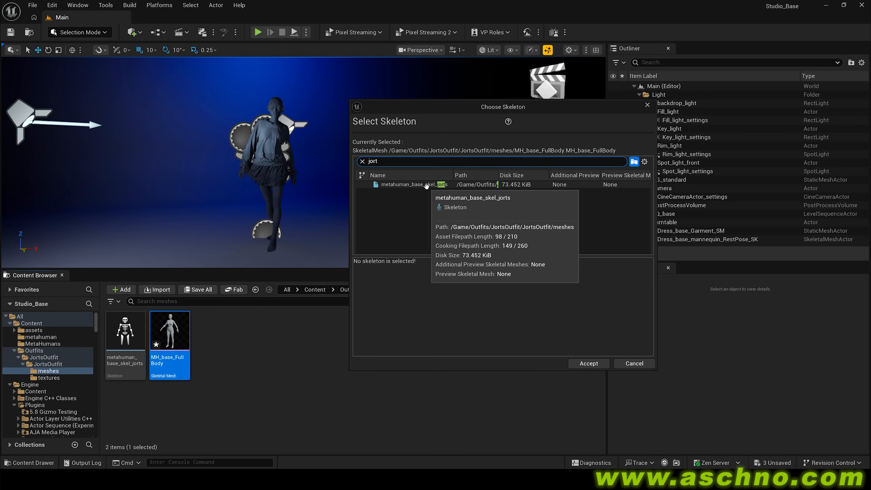
pyautogui.click(426, 185)
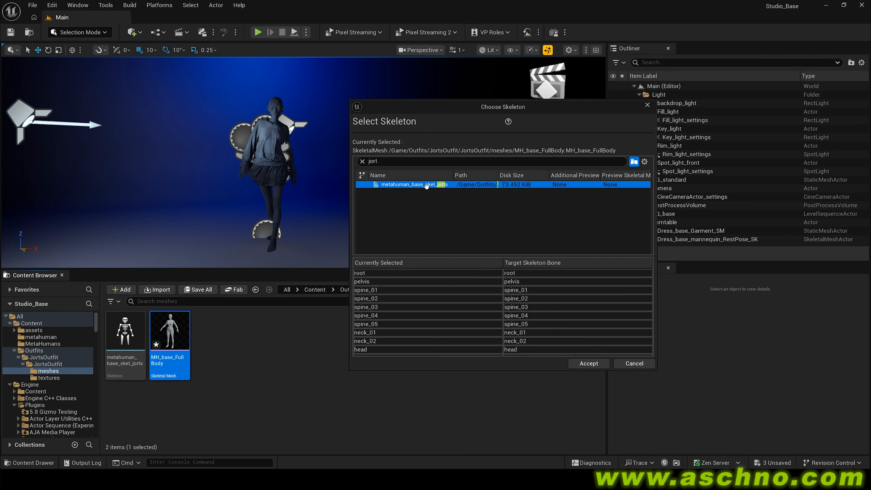
pyautogui.click(589, 364)
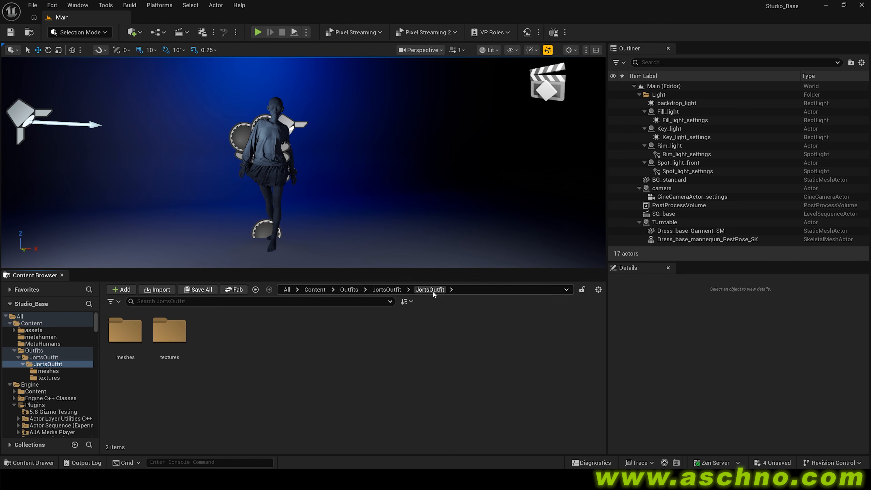
# Step: Create a Cloth Asset named CA_JortsOutfit in the nested JortsOutfit folder, using the USD Cloth Dataflow template
pyautogui.rightClick(216, 338)
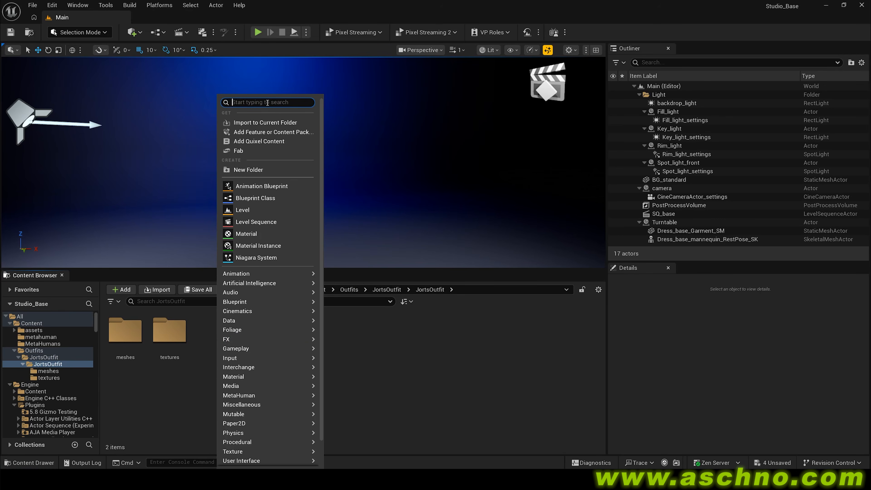
pyautogui.write('cloth')
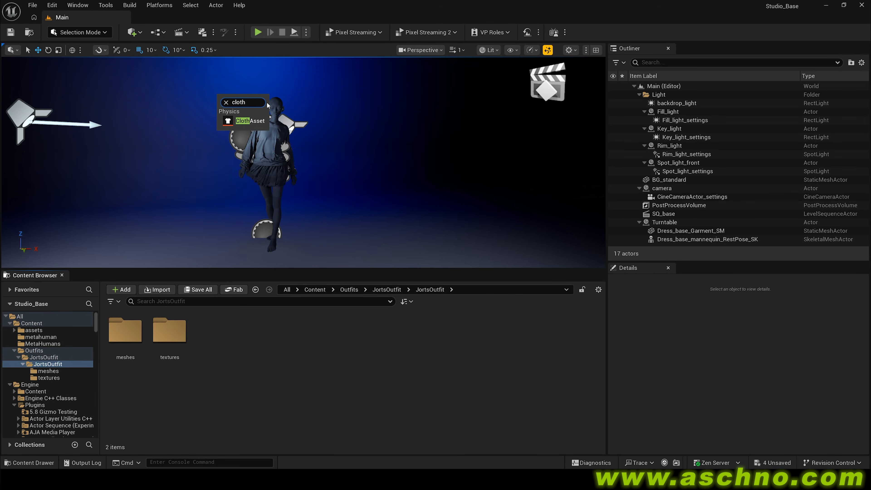
pyautogui.click(250, 120)
pyautogui.press('End')
pyautogui.hotkey('ctrl', 'a')
pyautogui.write('CA_Jor')
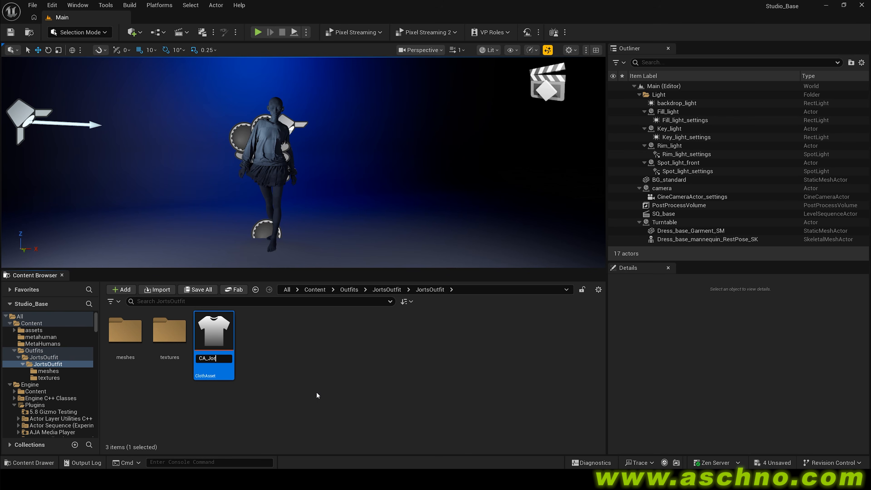
pyautogui.write('tsOutfit')
pyautogui.press('Return')
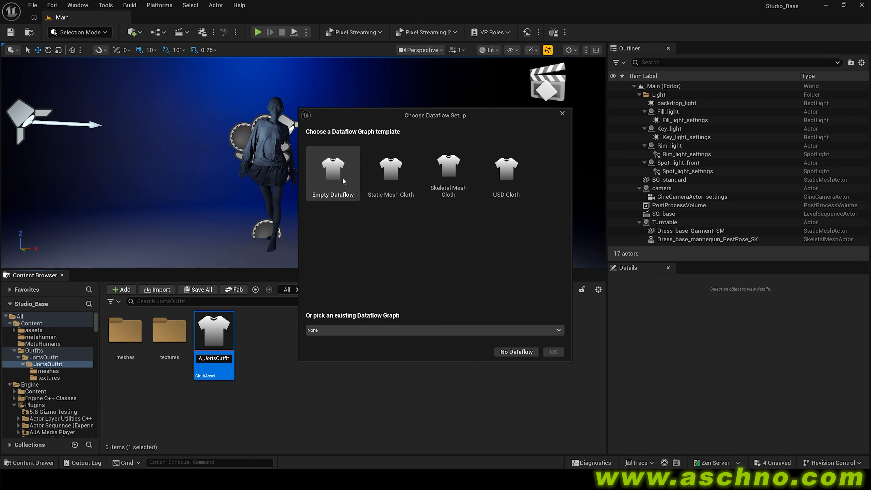
pyautogui.click(513, 177)
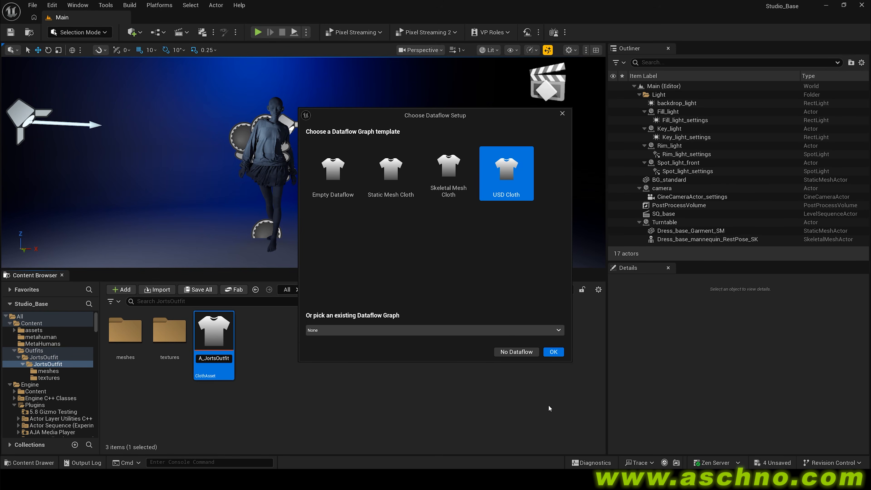
pyautogui.click(554, 352)
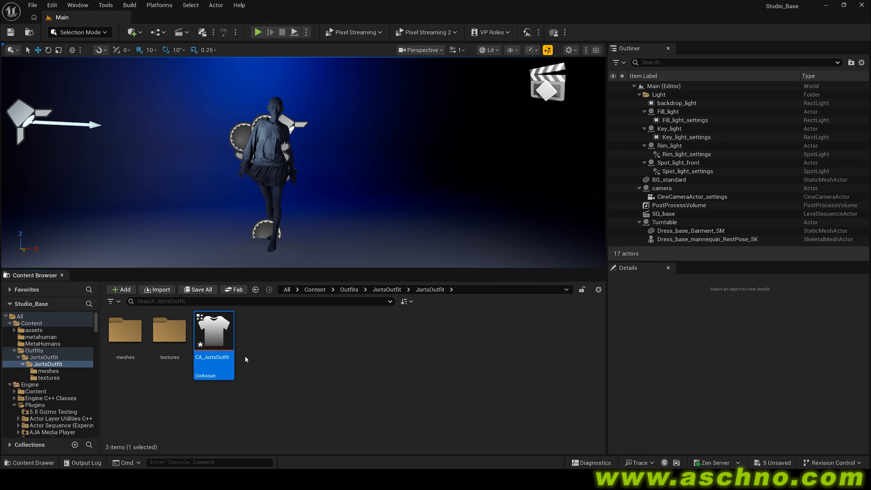
# Step: Open CA_JortsOutfit and delete the comment boxes above the main row of Dataflow nodes
pyautogui.doubleClick(213, 336)
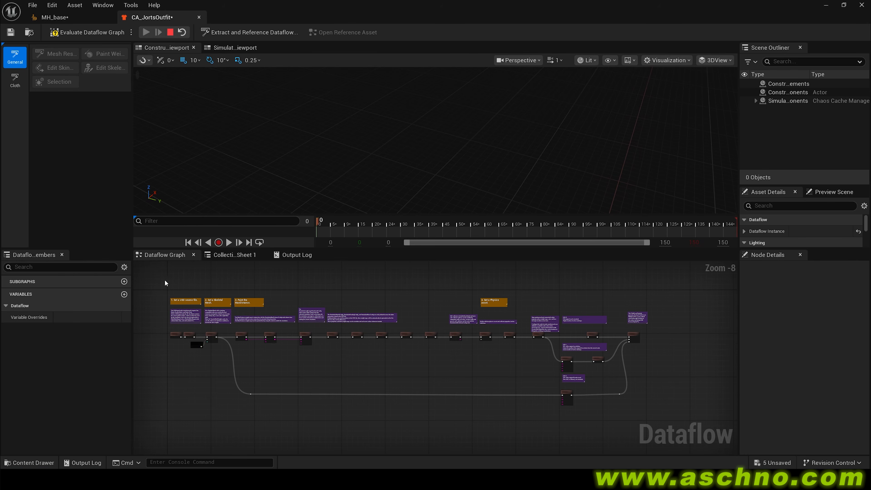
pyautogui.moveTo(163, 281); pyautogui.dragTo(668, 326)
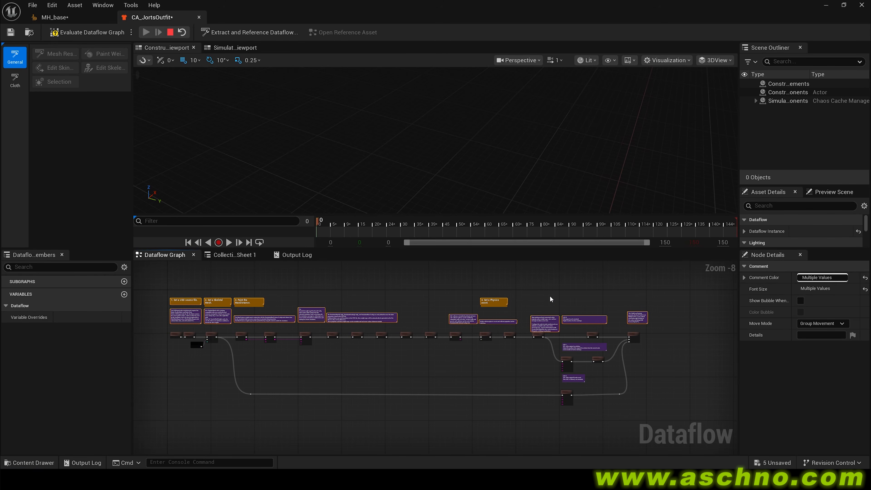
pyautogui.press('Delete')
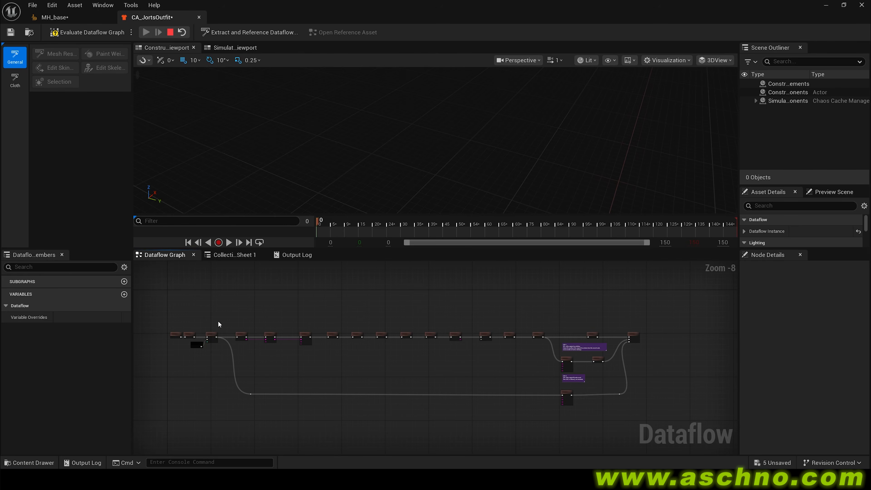
# Step: Delete the LOD 1 and LOD 2 branch nodes with their comments and the leftover reroute node
pyautogui.click(593, 335)
pyautogui.scroll(4, 606, 357)
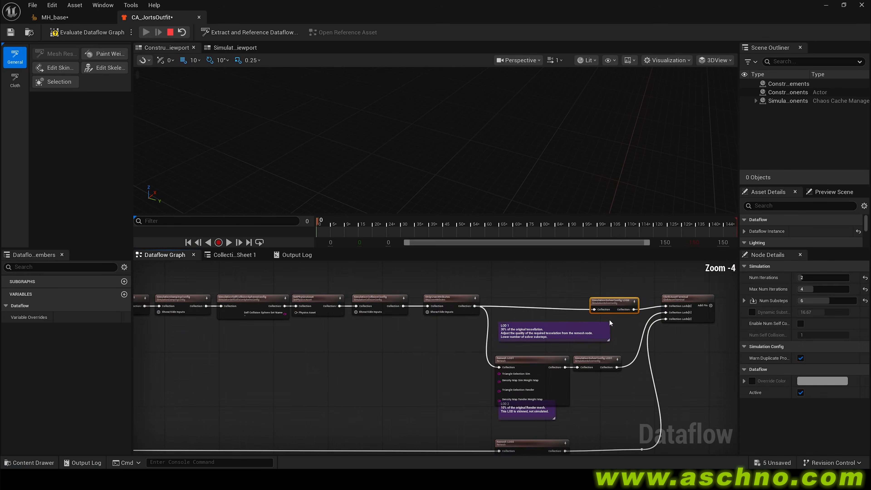
pyautogui.scroll(3, 599, 328)
pyautogui.click(541, 335)
pyautogui.scroll(-5, 541, 335)
pyautogui.moveTo(492, 434); pyautogui.dragTo(572, 340)
pyautogui.press('Delete')
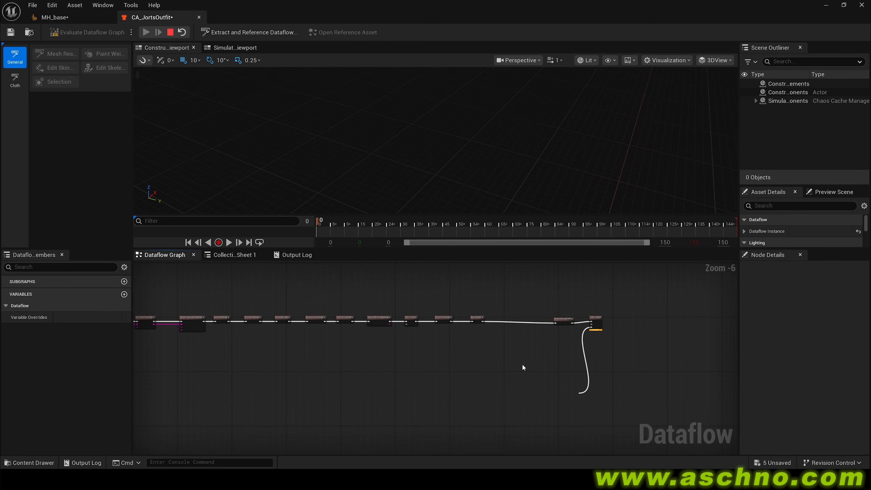
pyautogui.click(580, 393)
pyautogui.press('Delete')
# Step: Delete all nodes between TransferSkinWeights and the LOD0 SimulationSolverConfig node
pyautogui.scroll(-3, 498, 365)
pyautogui.moveTo(207, 320); pyautogui.dragTo(515, 391)
pyautogui.press('Delete')
# Step: Move the LOD0 SimulationSolverConfig and cloth asset terminal nodes close to the TransferSkinWeights node
pyautogui.scroll(1, 209, 353)
pyautogui.scroll(-2, 275, 364)
pyautogui.moveTo(485, 309); pyautogui.dragTo(247, 345)
pyautogui.scroll(6, 208, 360)
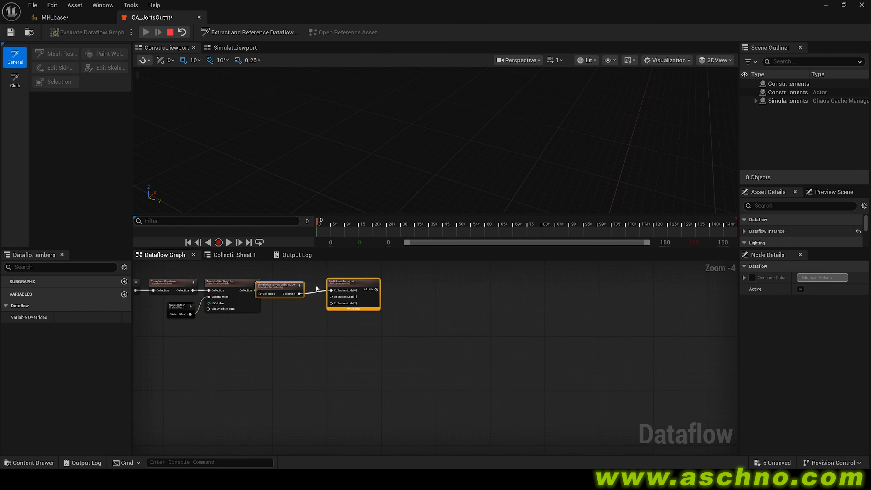
pyautogui.moveTo(291, 283); pyautogui.dragTo(318, 281)
pyautogui.moveTo(227, 361); pyautogui.dragTo(364, 385, button='right')
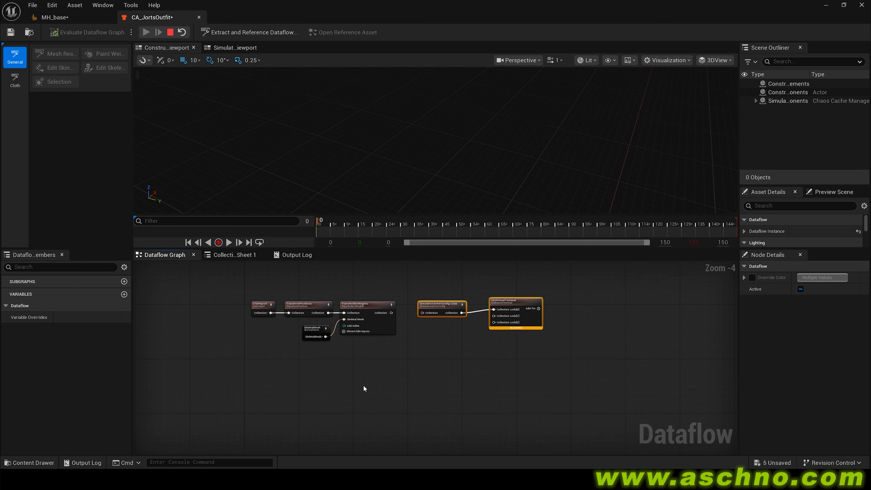
pyautogui.scroll(1, 364, 386)
pyautogui.scroll(-1, 370, 363)
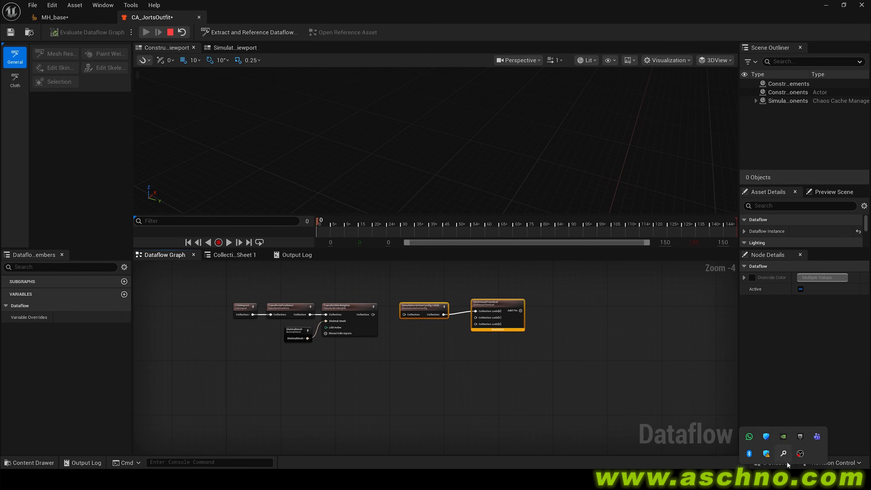
pyautogui.press('super')
pyautogui.write('key')
pyautogui.press('Return')
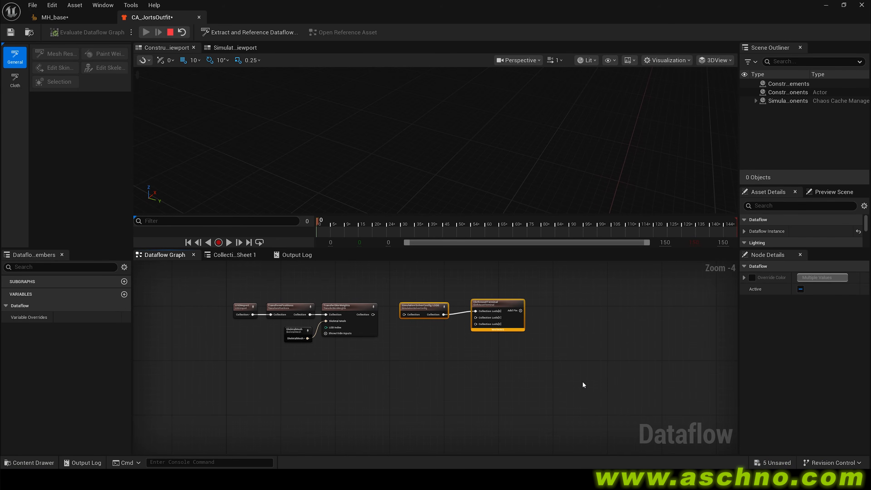
# Step: Import Jorts.usd from the 04_geometry folder through the USDImport node
pyautogui.moveTo(328, 369); pyautogui.dragTo(370, 357, button='right')
pyautogui.scroll(3, 369, 356)
pyautogui.scroll(-4, 370, 355)
pyautogui.scroll(1, 433, 347)
pyautogui.scroll(1, 364, 342)
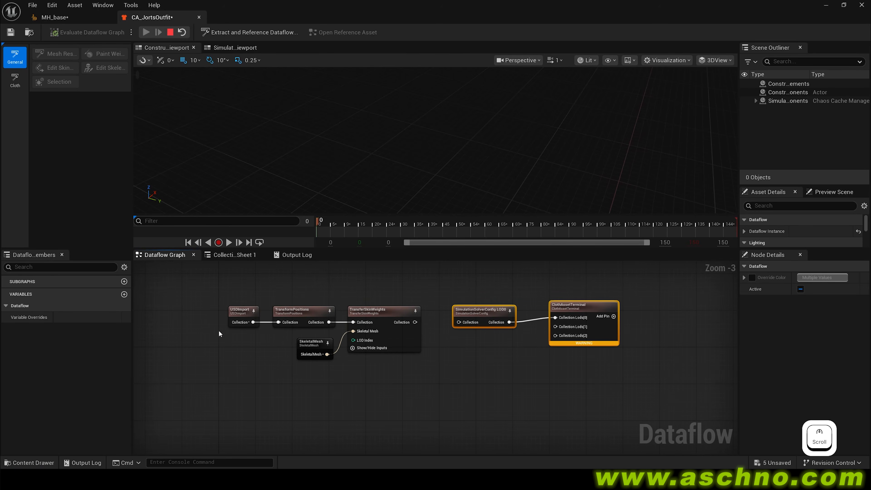
pyautogui.click(241, 315)
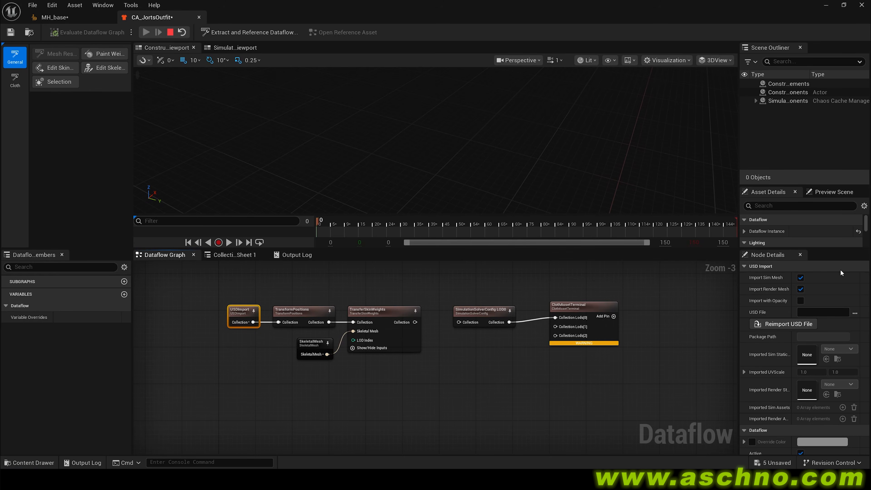
pyautogui.click(856, 313)
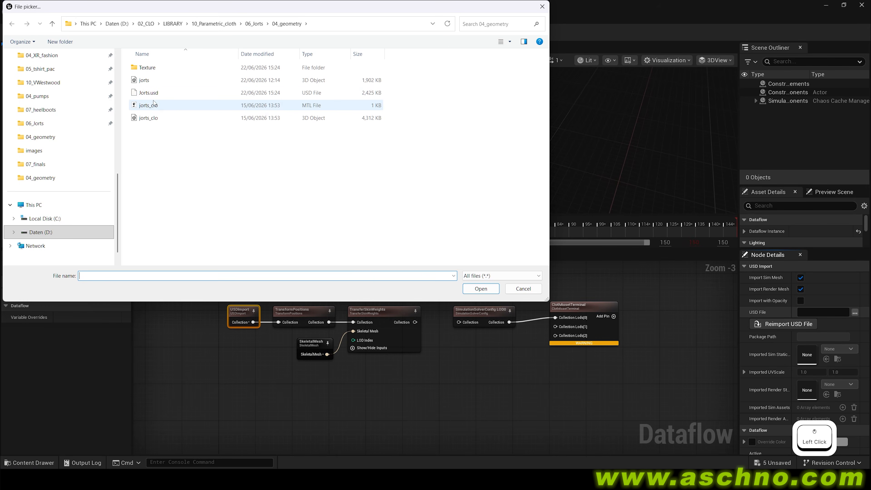
pyautogui.click(159, 94)
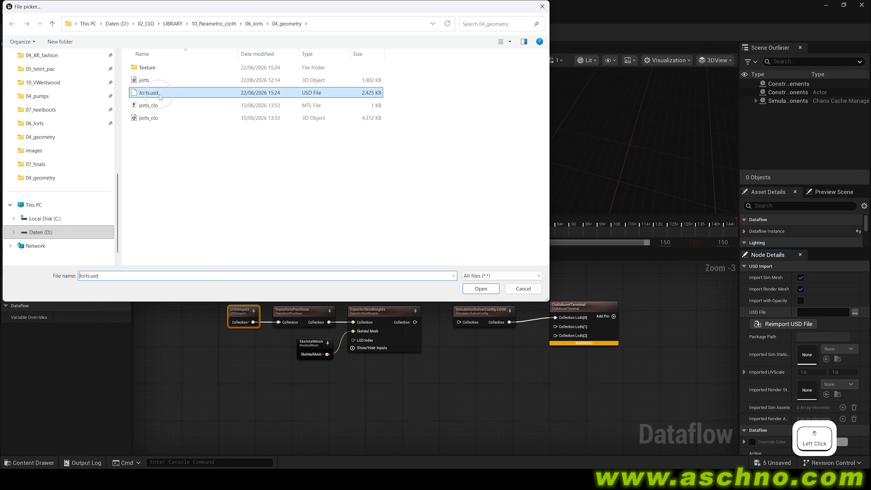
pyautogui.click(489, 291)
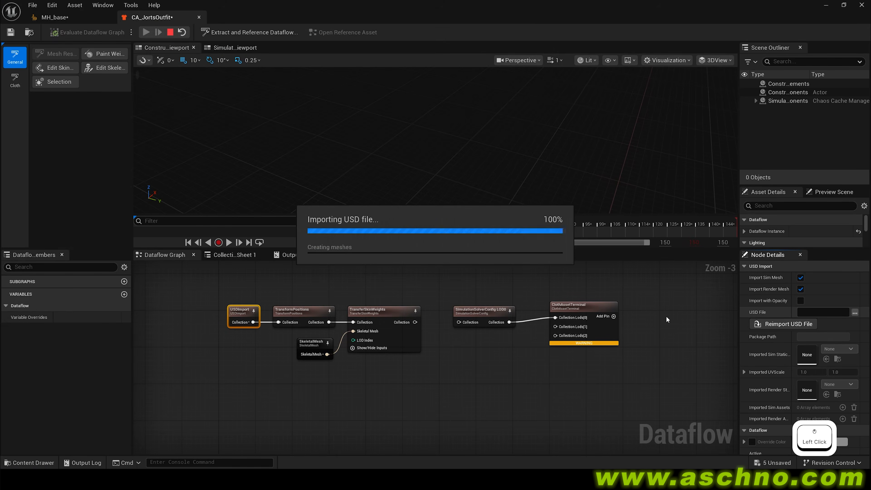
pyautogui.scroll(-2, 474, 152)
pyautogui.scroll(2, 475, 152)
pyautogui.click(469, 151)
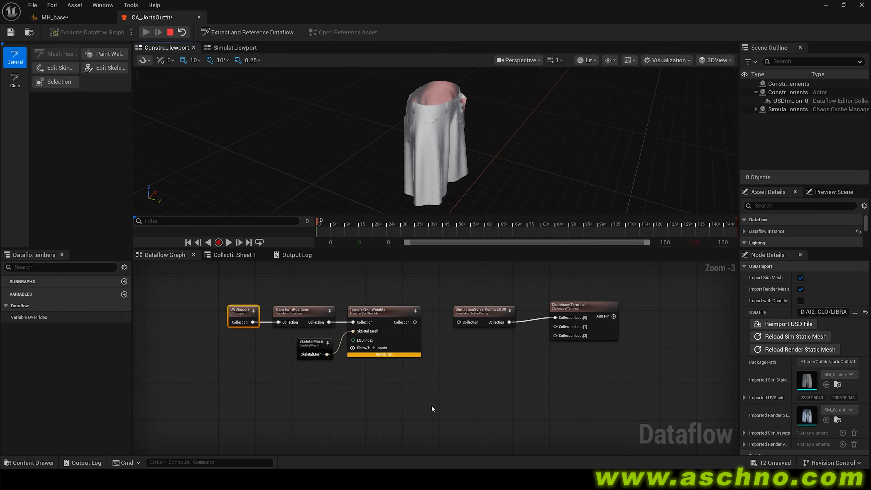
# Step: Assign the MH_base_FullBody skeletal mesh from the JortsOutfit meshes folder to the SkeletalMesh node feeding TransferSkinWeights
pyautogui.click(309, 310)
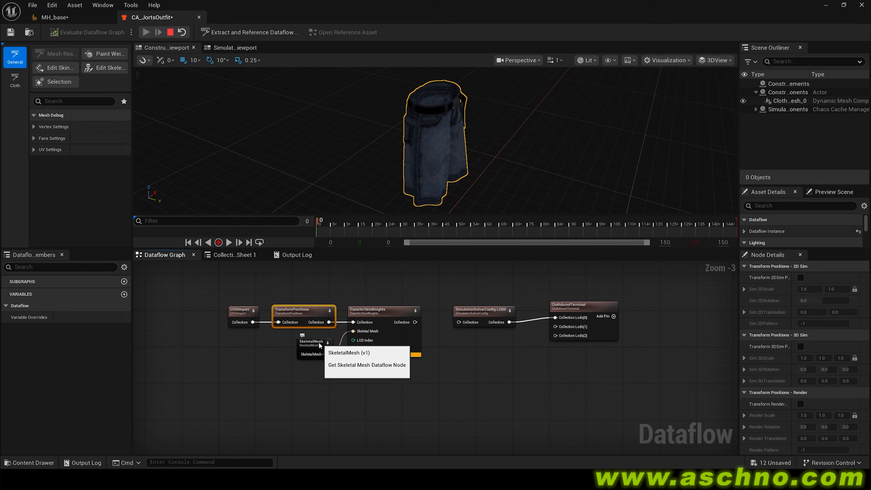
pyautogui.click(378, 311)
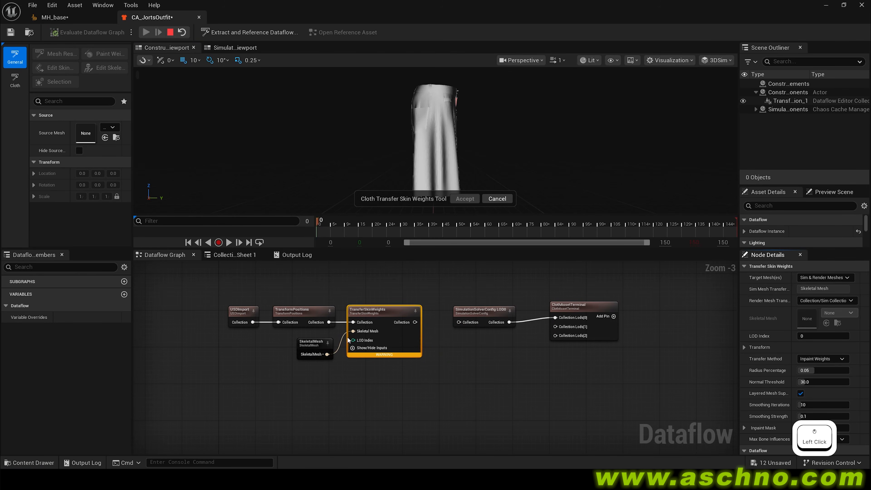
pyautogui.click(305, 345)
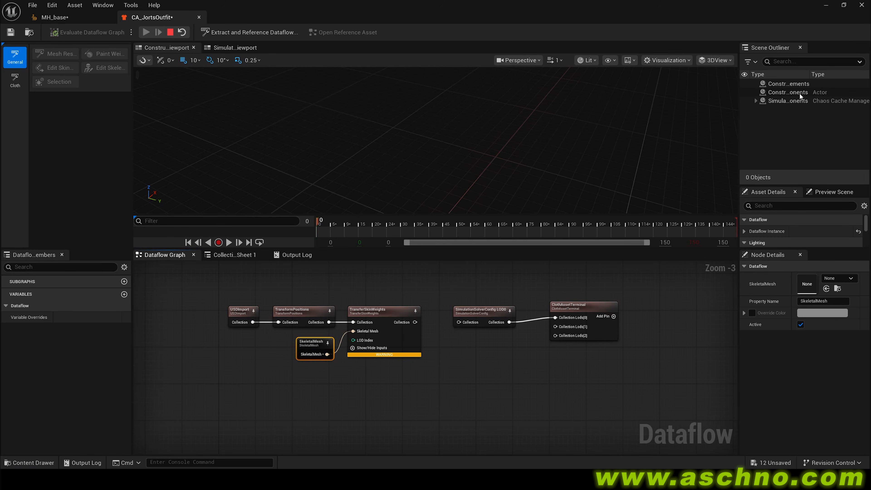
pyautogui.click(827, 6)
pyautogui.click(158, 334)
pyautogui.doubleClick(159, 334)
pyautogui.click(170, 331)
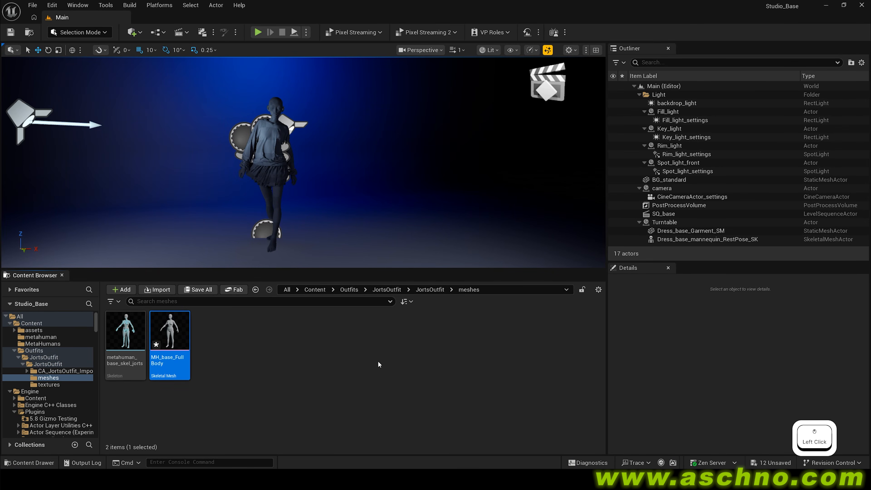
pyautogui.moveTo(624, 479)
pyautogui.click(630, 451)
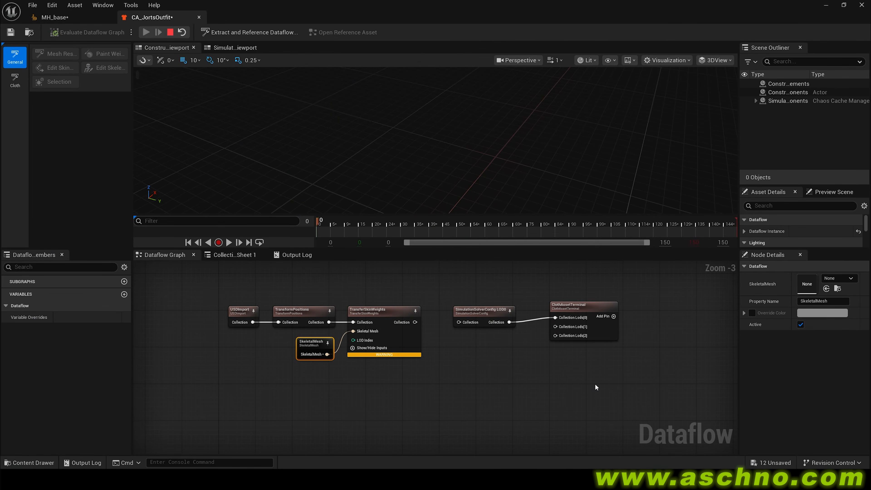
pyautogui.click(827, 290)
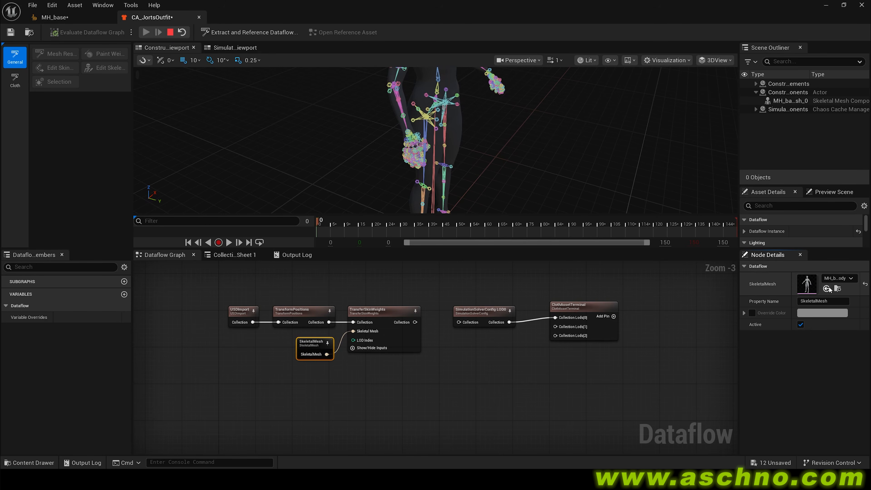
# Step: Connect the TransferSkinWeights collection output to the LOD0 SimulationSolverConfig node's collection input
pyautogui.moveTo(415, 322); pyautogui.dragTo(459, 323)
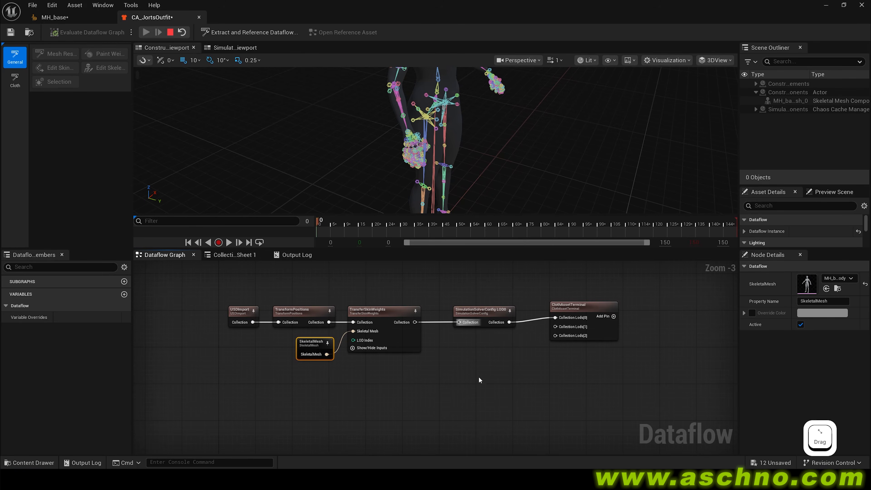
pyautogui.scroll(1, 477, 371)
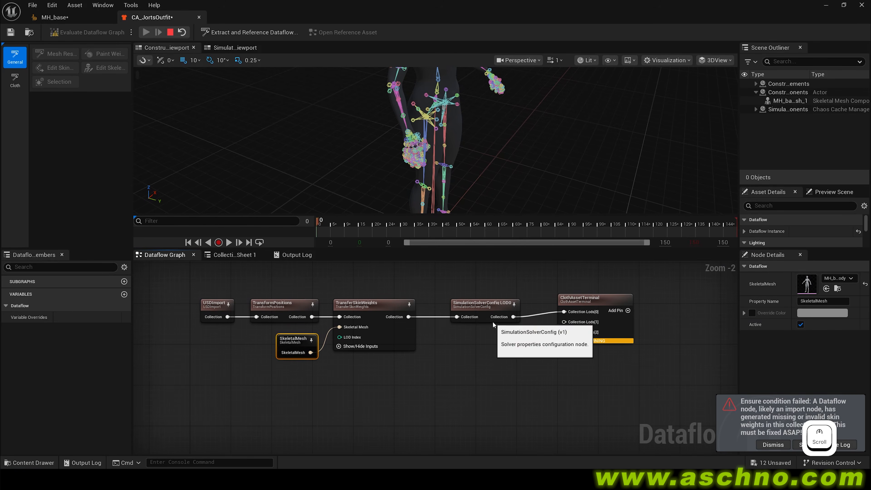
pyautogui.click(773, 445)
# Step: Delete the LOD0 SimulationSolverConfig node and link TransferSkinWeights directly to Collection Lods[0] on ClothAssetTerminal
pyautogui.click(480, 304)
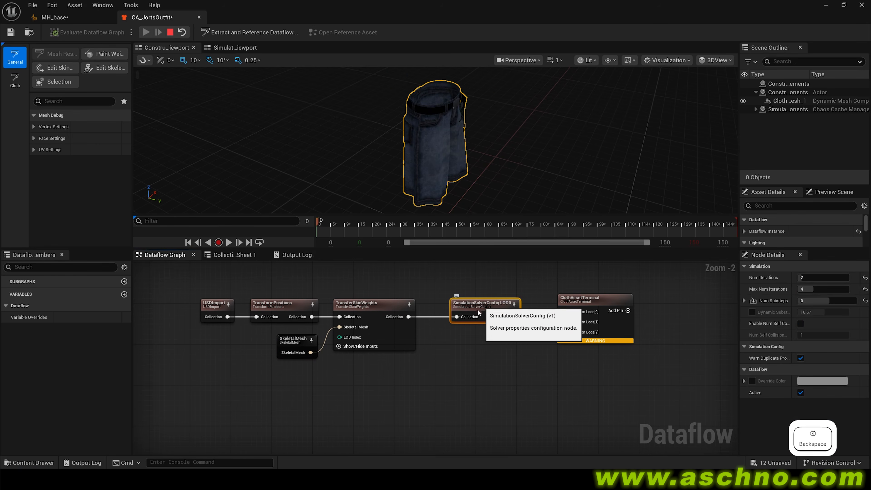
pyautogui.press('BackSpace')
pyautogui.moveTo(409, 317); pyautogui.dragTo(482, 309)
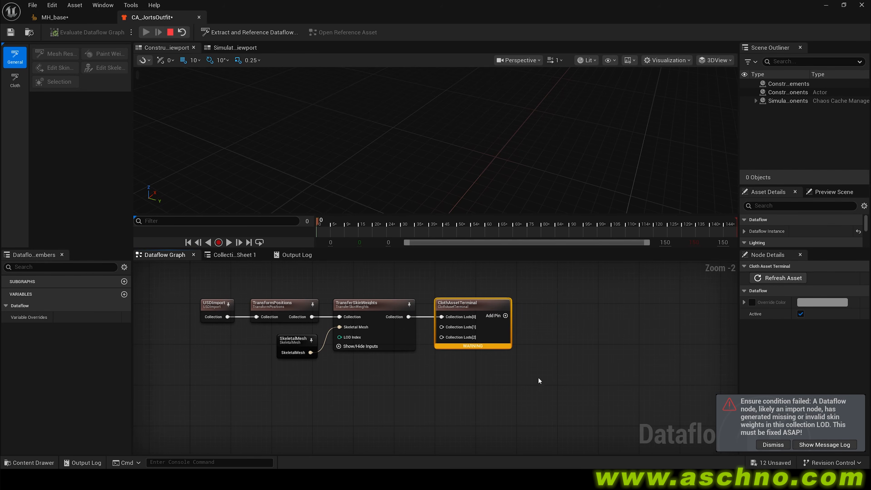
# Step: Remove the unused Collection Lods[1] and Lods[2] pins from ClothAssetTerminal and save the cloth asset
pyautogui.rightClick(501, 331)
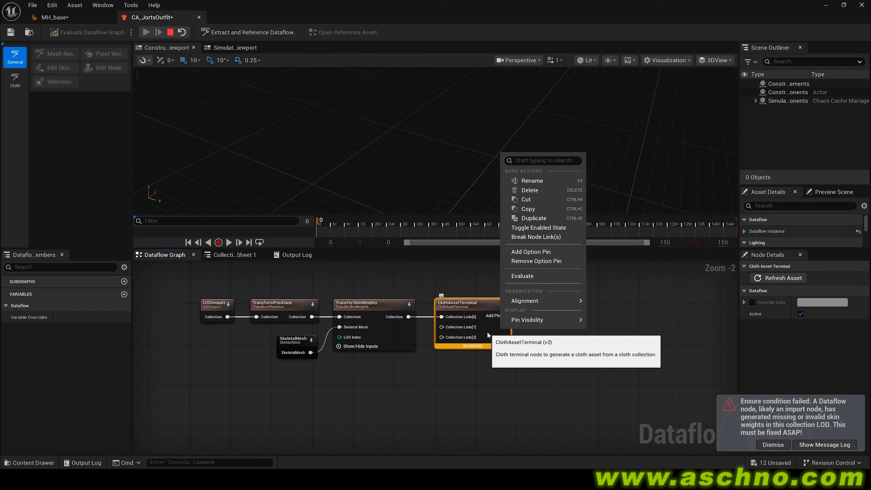
pyautogui.click(537, 261)
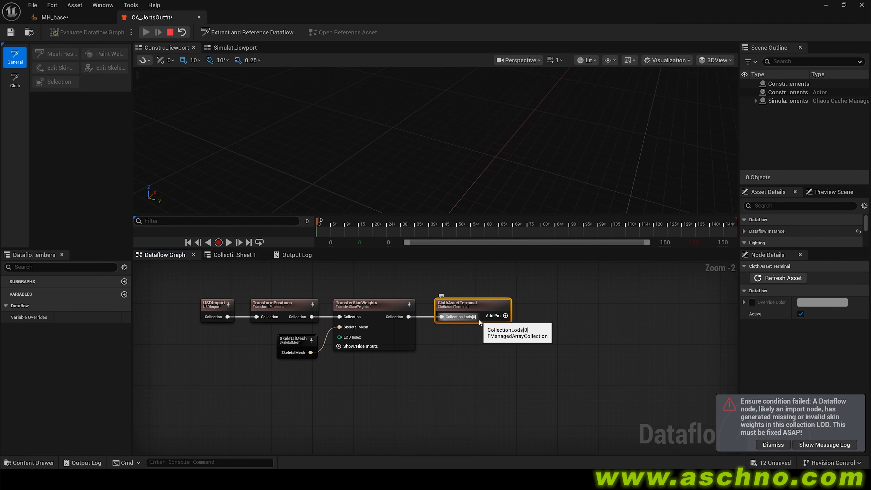
pyautogui.click(10, 32)
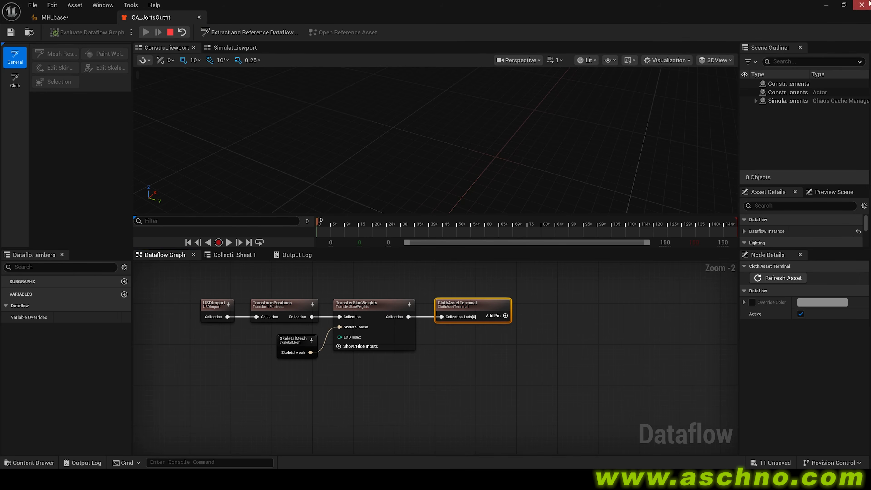
# Step: Create an outfit asset named OA_JortsOutfit in the Outfits/JortsOutfit folder, using the Resizable Outfit Dataflow template
pyautogui.click(826, 6)
pyautogui.click(47, 364)
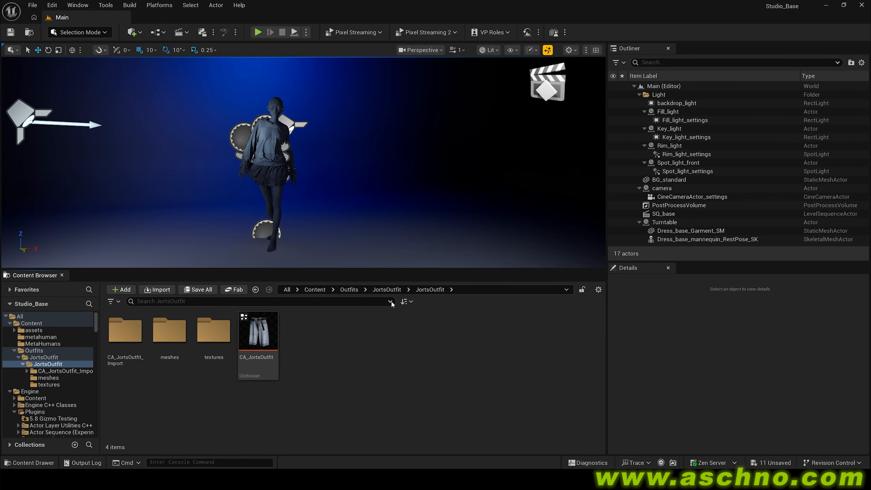
pyautogui.click(388, 290)
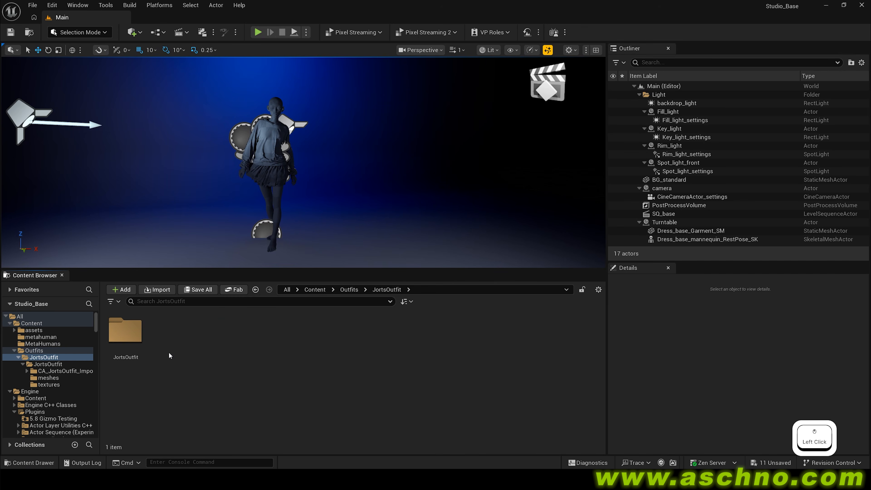
pyautogui.rightClick(166, 338)
pyautogui.moveTo(167, 339)
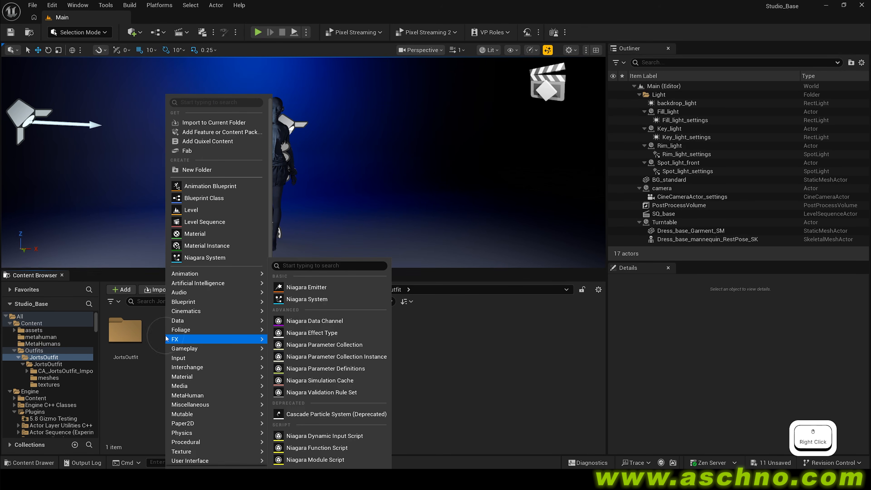
pyautogui.click(235, 102)
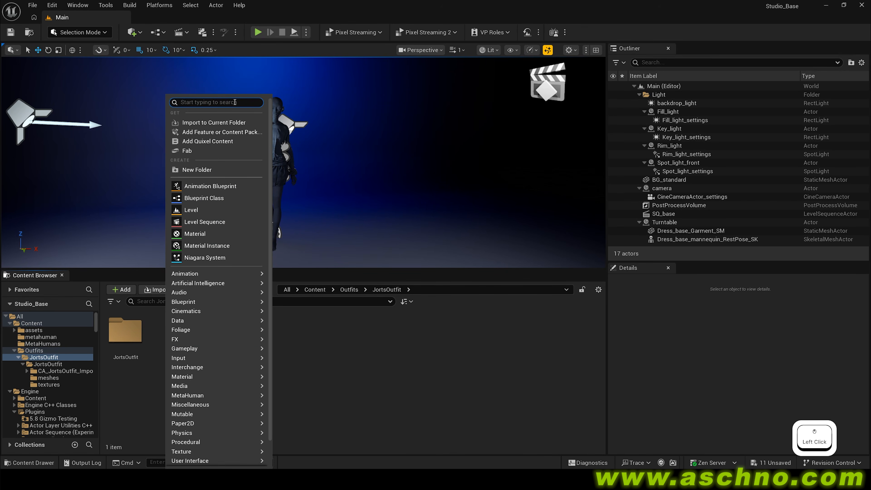
pyautogui.write('outf')
pyautogui.click(195, 123)
pyautogui.press('BackSpace')
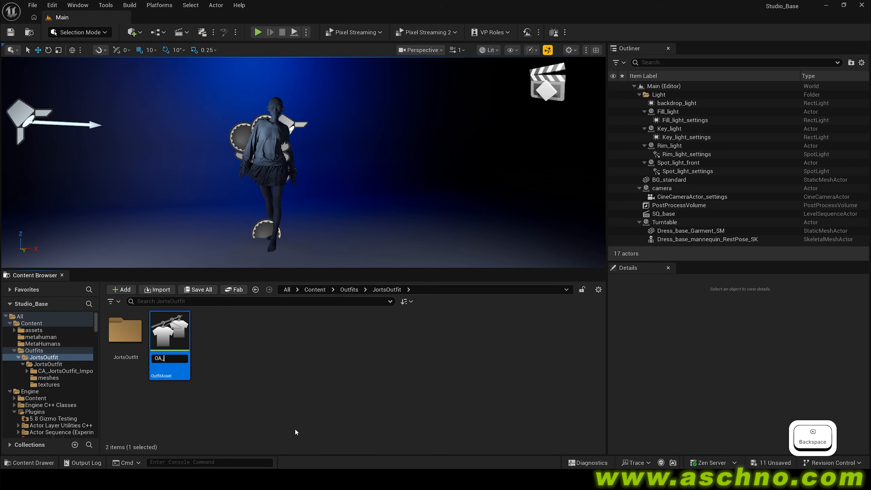
pyautogui.write('JortsOutfit')
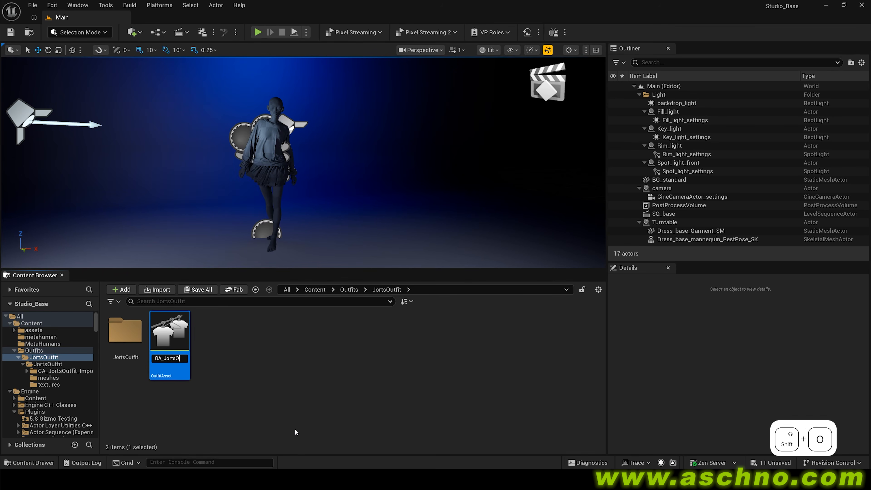
pyautogui.press('Return')
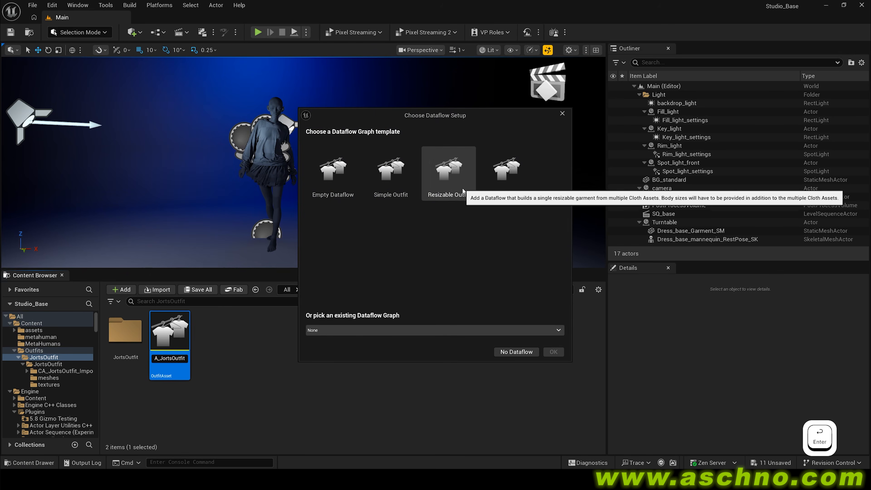
pyautogui.click(454, 173)
# Step: Open OA_JortsOutfit and switch its Dataflow evaluation to Manual Graph Evaluation
pyautogui.doubleClick(179, 336)
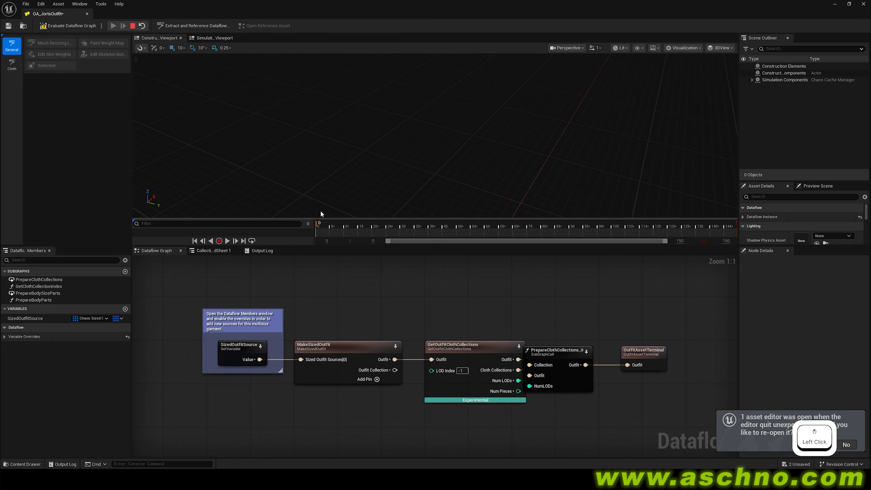
pyautogui.click(102, 25)
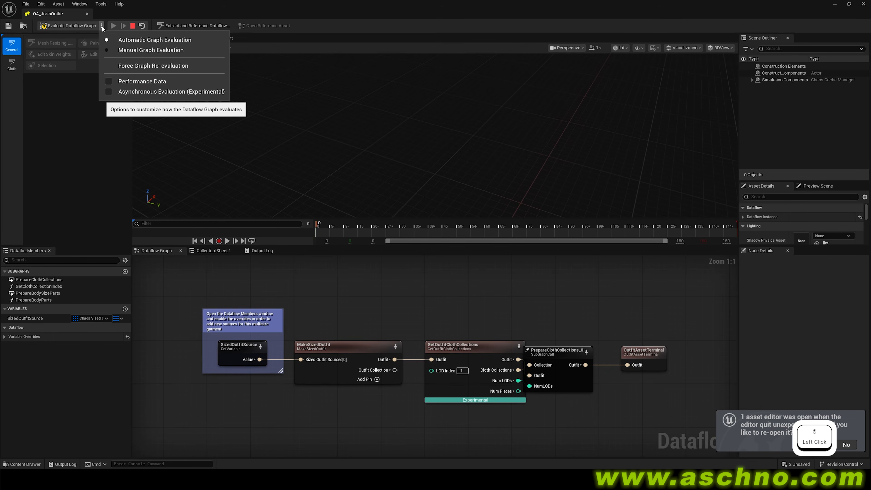
pyautogui.click(131, 50)
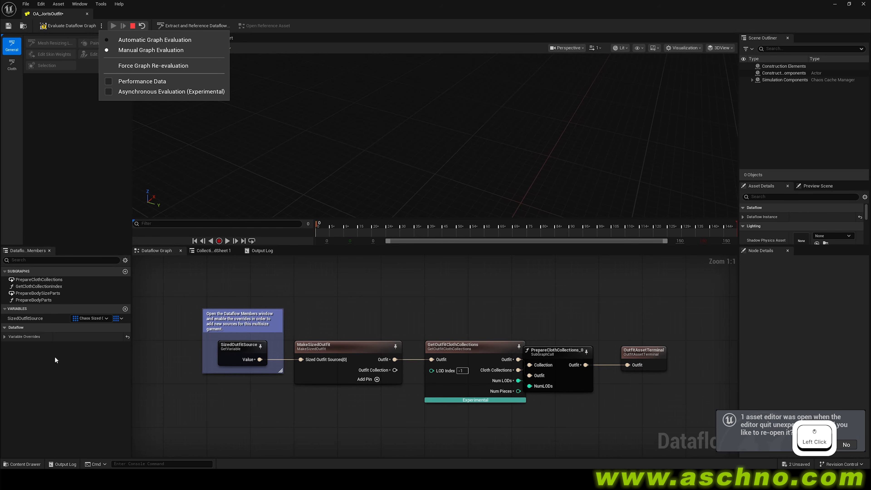
# Step: Add an element to the Sized Outfit Source variable override and set its source asset to CA_JortsOutfit
pyautogui.click(5, 337)
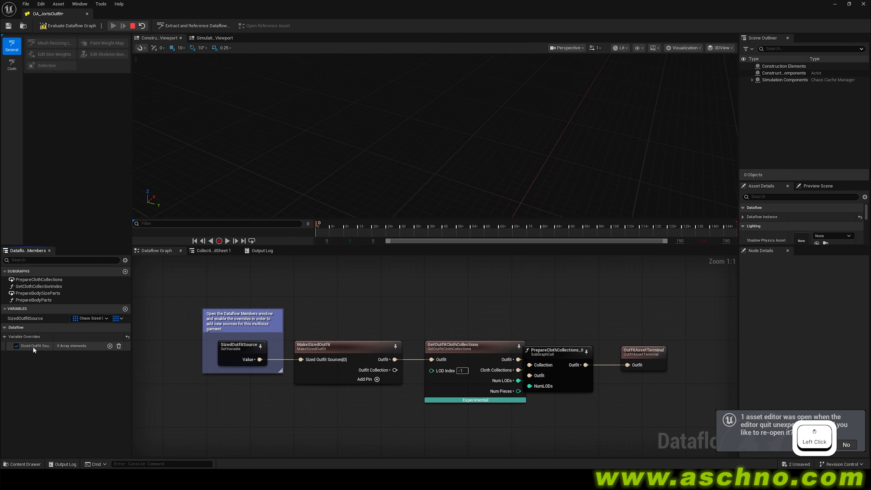
pyautogui.click(110, 346)
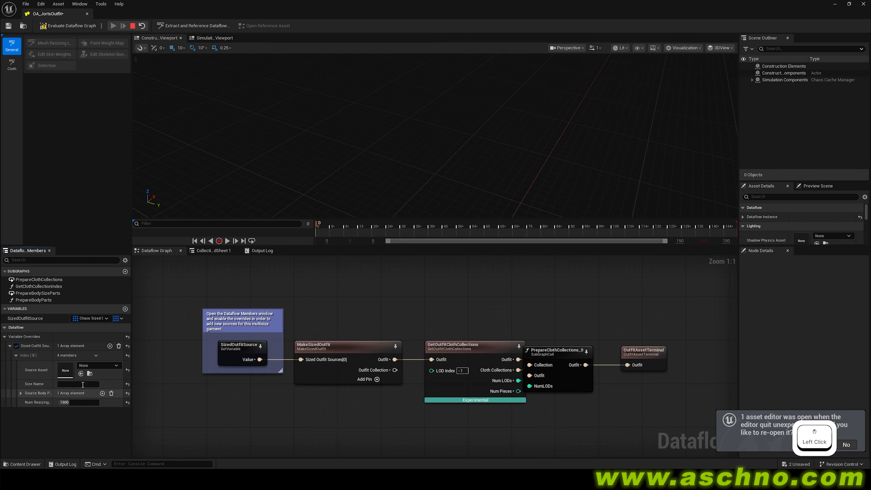
pyautogui.click(99, 365)
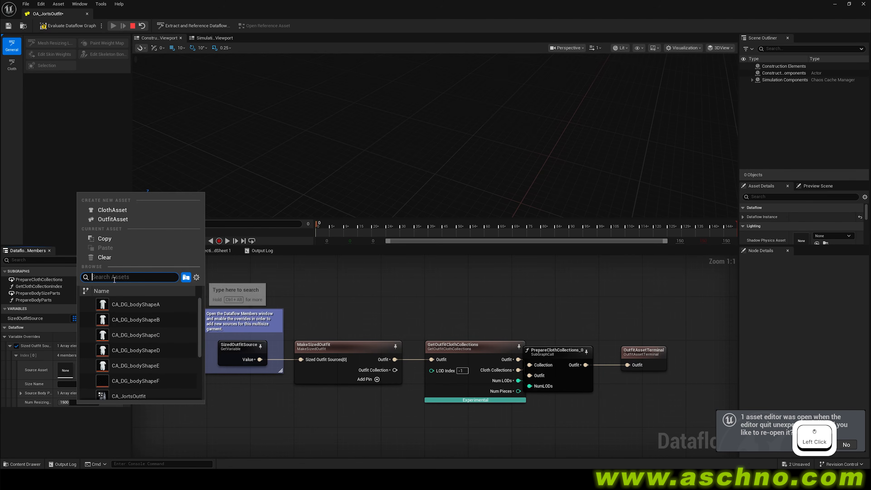
pyautogui.write('jorts')
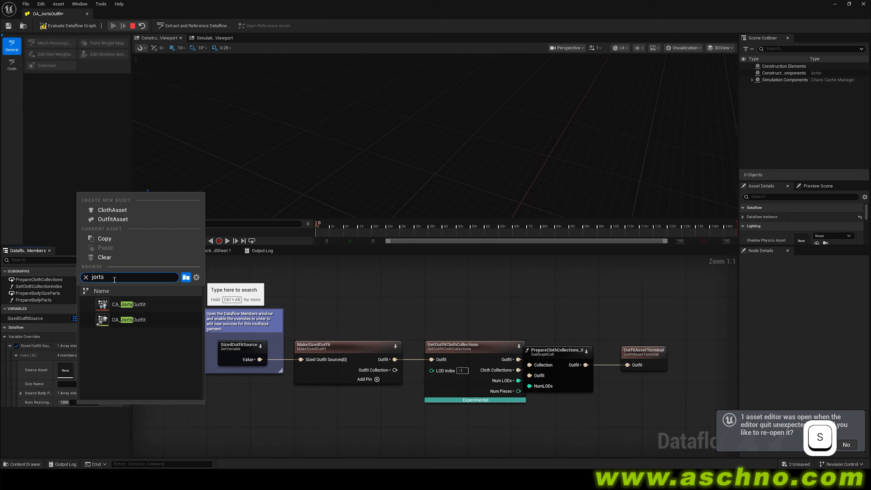
pyautogui.moveTo(157, 302)
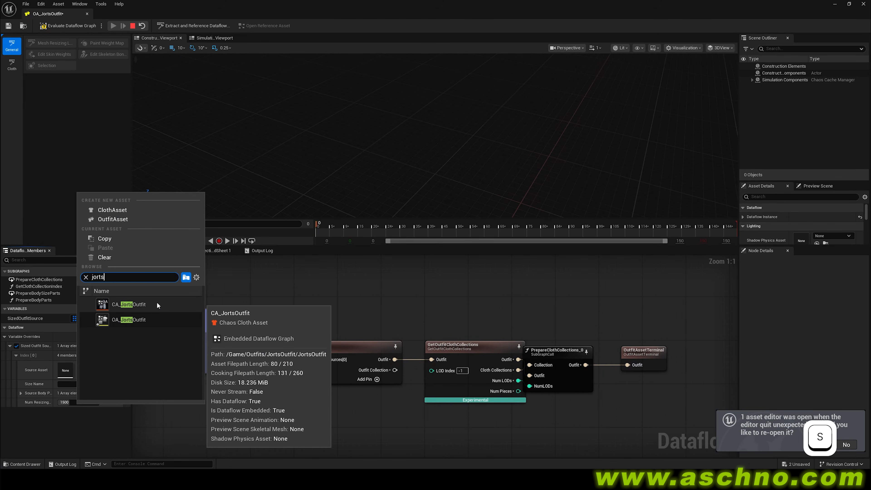
pyautogui.click(122, 304)
# Step: Set the sized outfit source's Size Name to medium and expand its Source Body Parts array
pyautogui.click(73, 384)
pyautogui.write('medium')
pyautogui.press('Return')
pyautogui.click(21, 394)
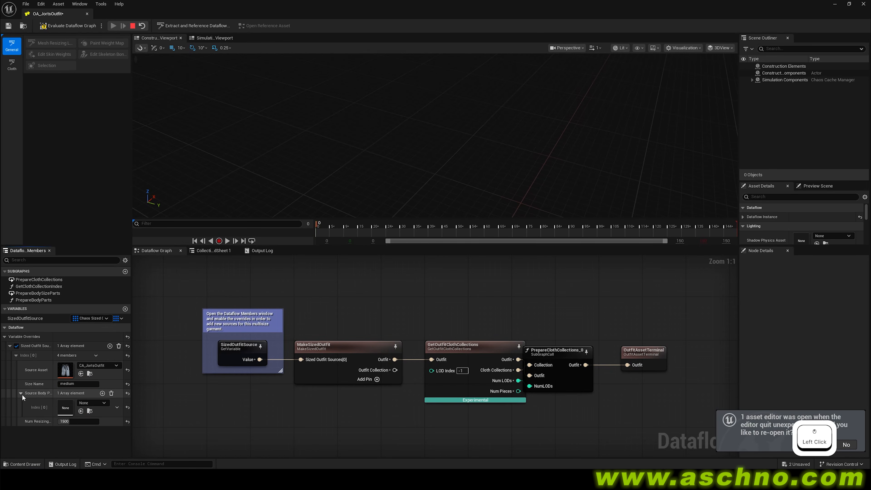
pyautogui.click(93, 404)
pyautogui.click(114, 309)
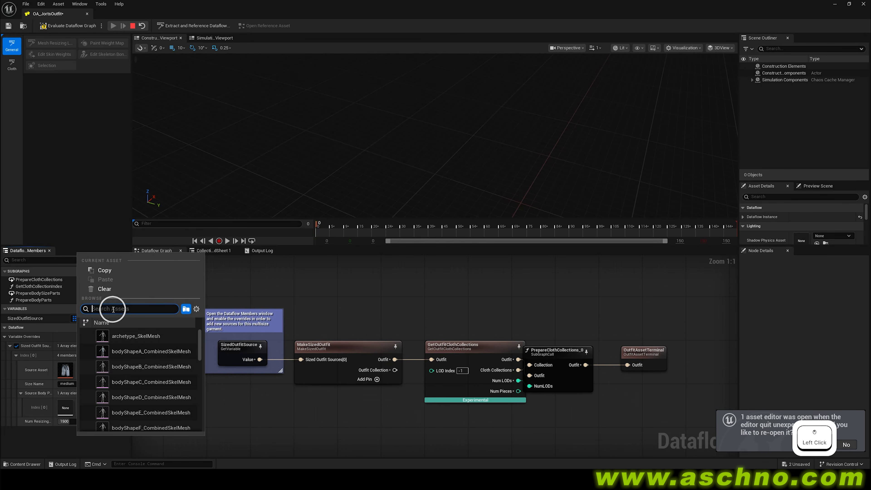
pyautogui.write('jorts')
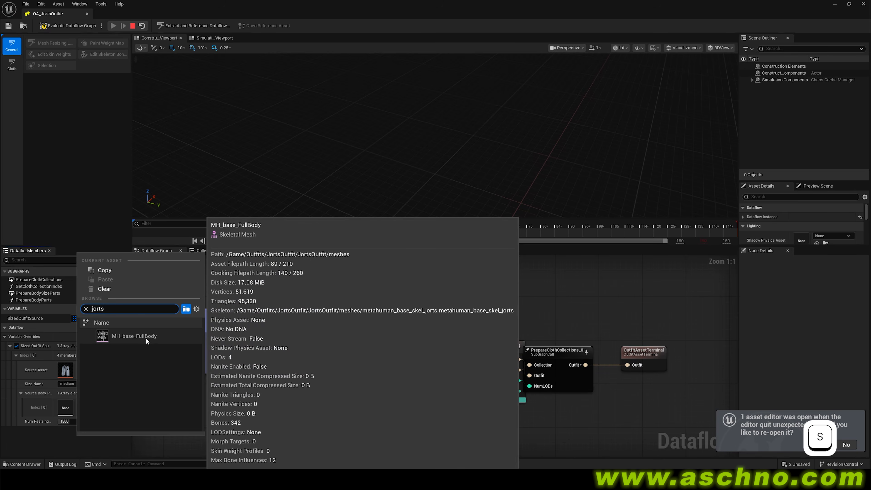
pyautogui.click(86, 309)
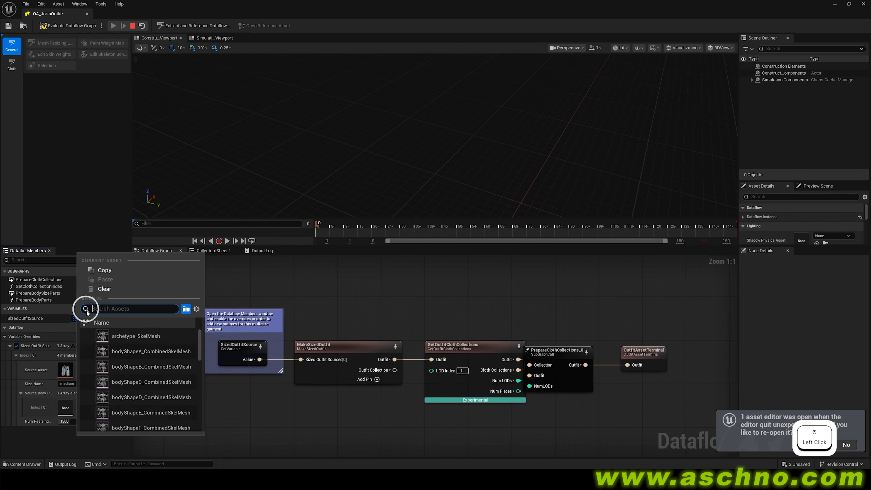
# Step: Assign the MH_base_FullBody skeletal mesh from the JortsOutfit meshes folder to the first Source Body Parts element
pyautogui.click(836, 4)
pyautogui.doubleClick(135, 339)
pyautogui.doubleClick(126, 331)
pyautogui.click(173, 337)
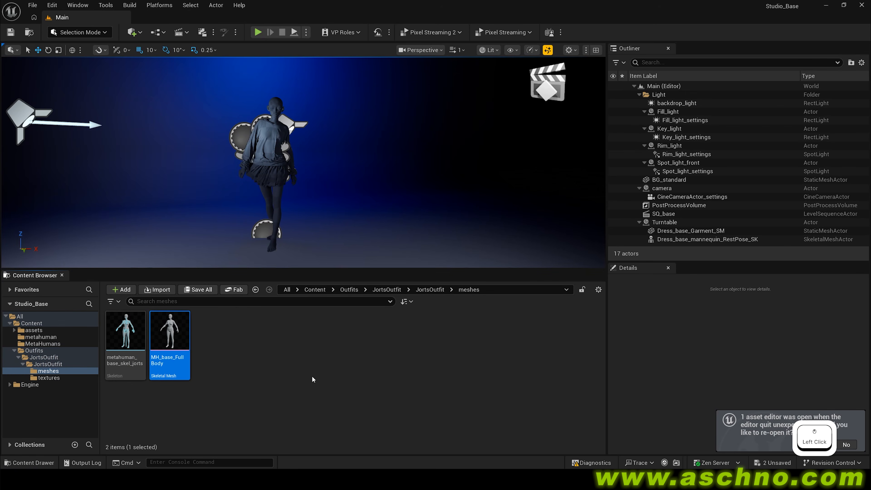
pyautogui.click(622, 478)
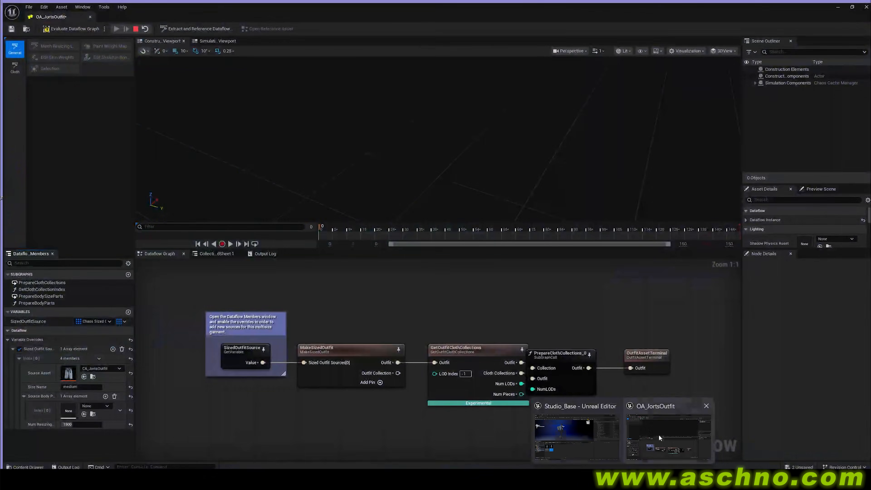
pyautogui.click(659, 434)
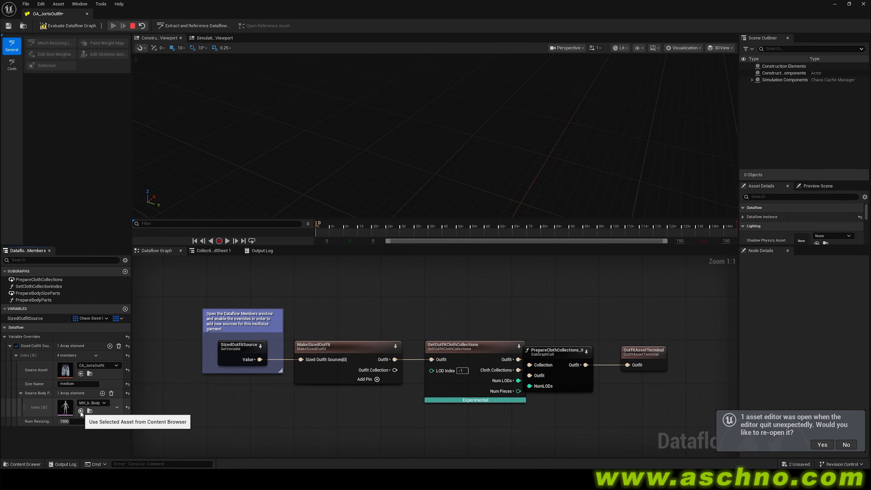
# Step: Switch the outfit's Dataflow to Automatic Graph Evaluation, save OA_JortsOutfit, and close its editor
pyautogui.click(101, 26)
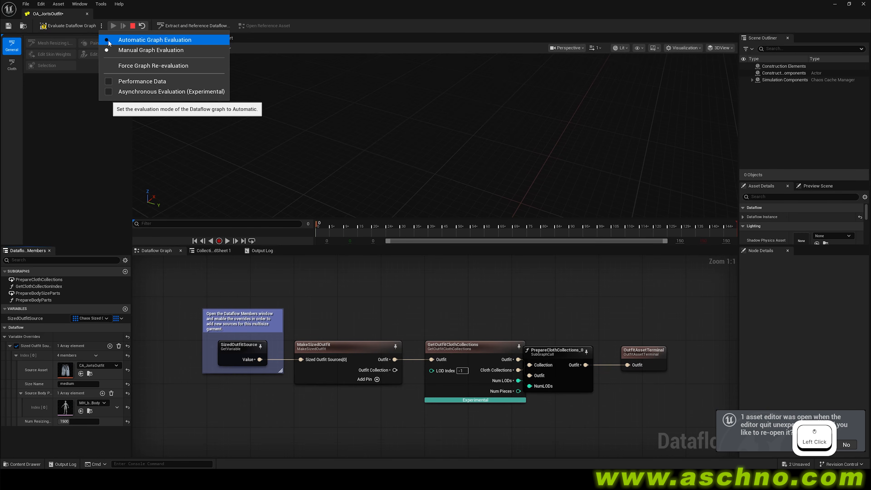
pyautogui.click(108, 43)
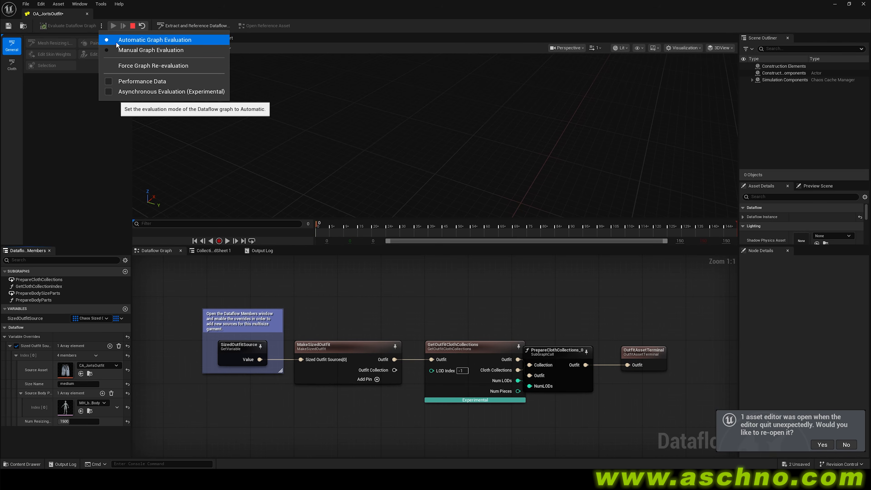
pyautogui.click(9, 27)
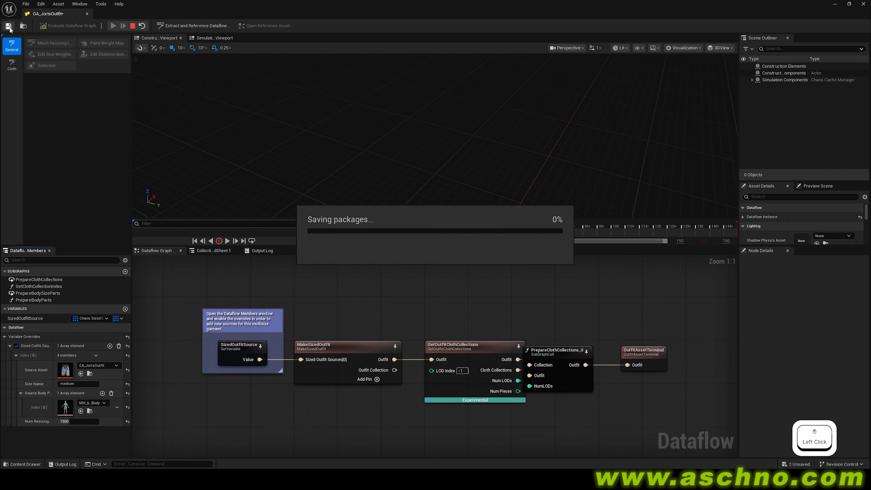
pyautogui.click(864, 4)
# Step: Open the MH_base MetaHuman Character from the Content/metahuman folder and move its editor window clear of the asset browser
pyautogui.click(314, 290)
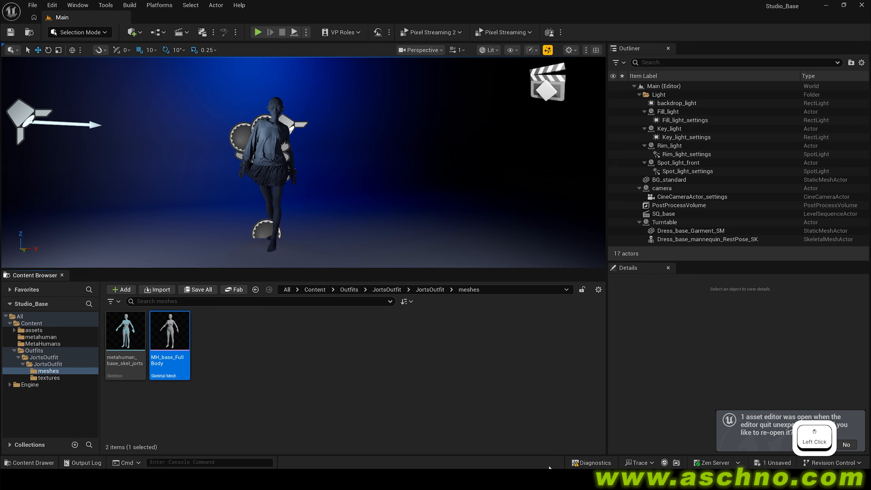
pyautogui.doubleClick(212, 337)
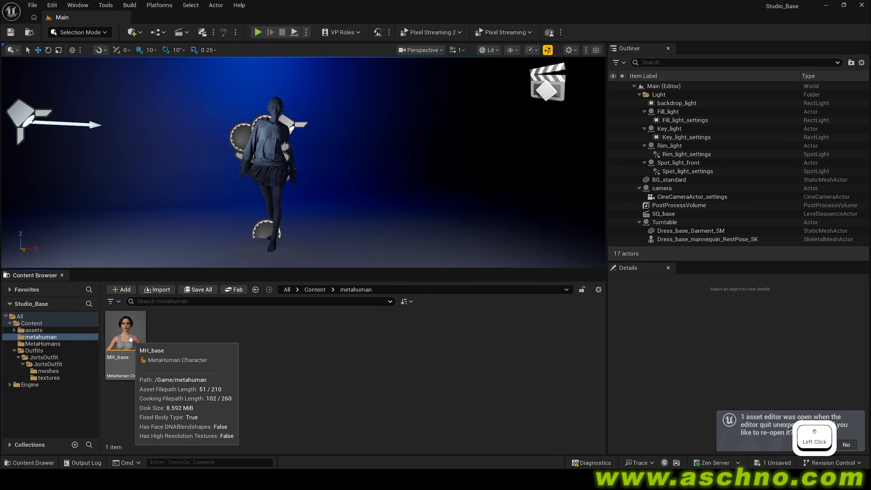
pyautogui.doubleClick(131, 339)
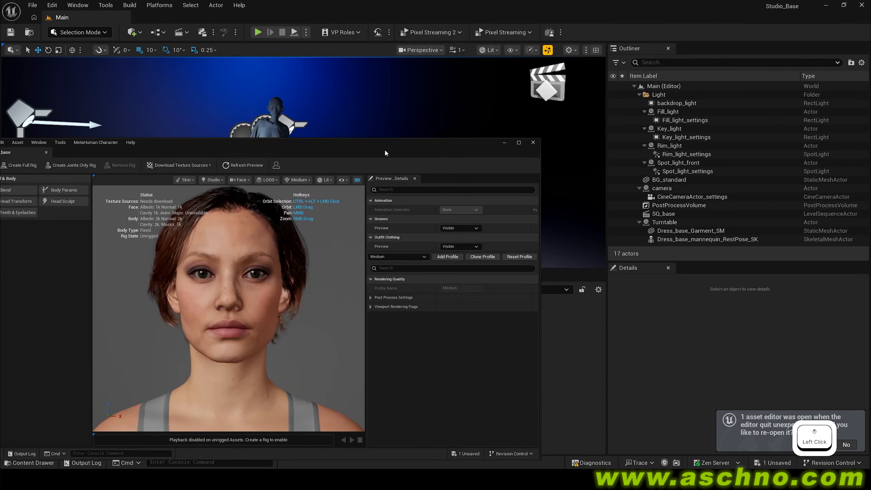
pyautogui.moveTo(385, 154); pyautogui.dragTo(548, 121)
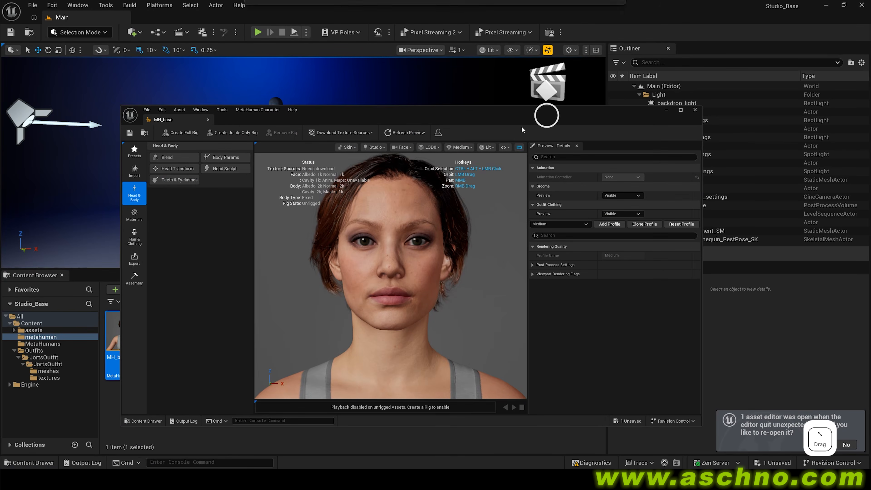
# Step: Add OA_JortsOutfit from Outfits/JortsOutfit to the Outfit Clothing presets in MH_base's Hair & Clothing section
pyautogui.click(135, 239)
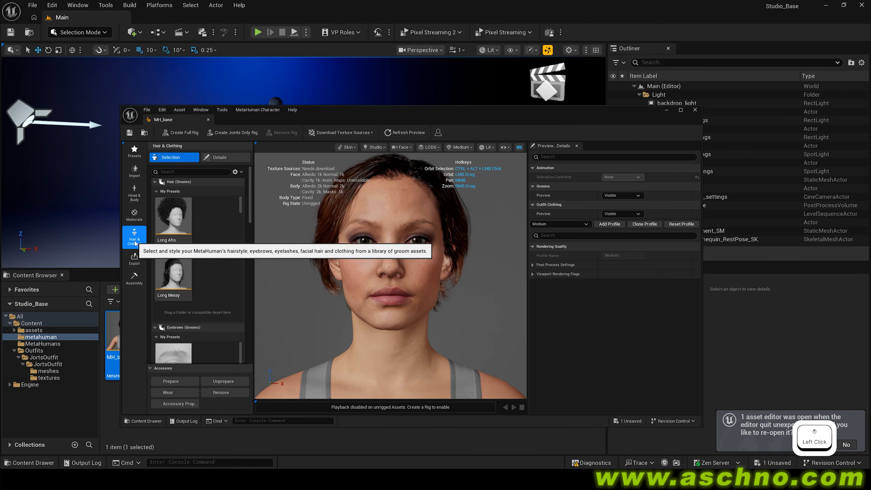
pyautogui.moveTo(251, 222); pyautogui.dragTo(255, 364)
pyautogui.doubleClick(255, 334)
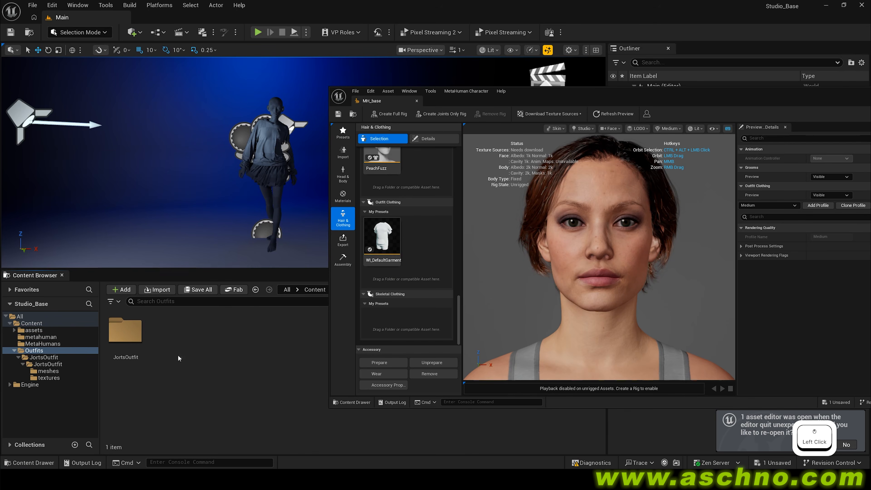
pyautogui.doubleClick(129, 338)
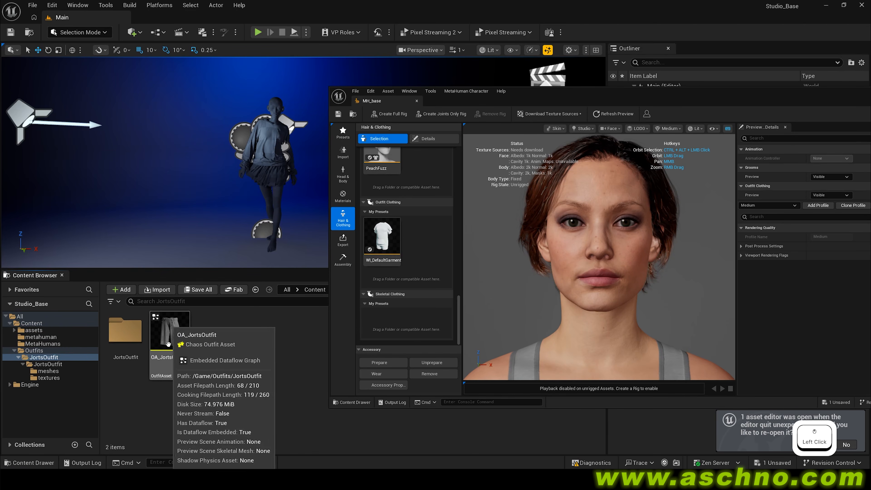
pyautogui.moveTo(169, 380); pyautogui.dragTo(428, 235)
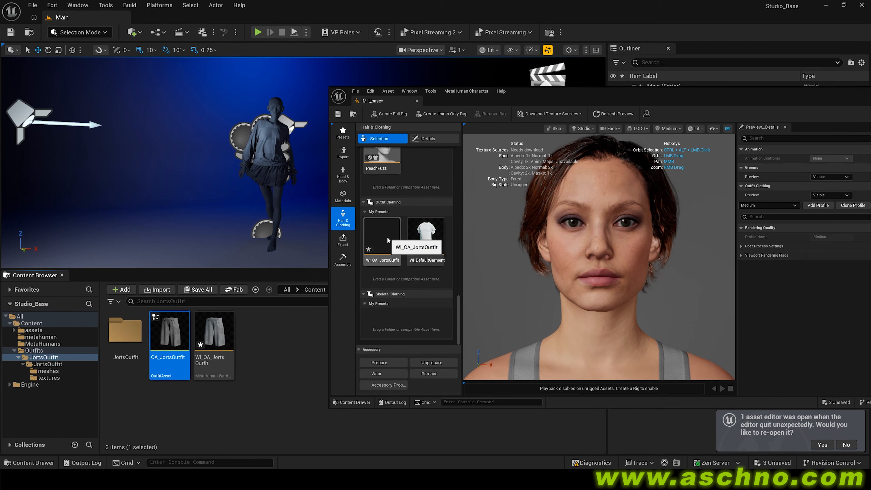
# Step: Open the accessory properties of WI_OA_JortsOutfit and expand its Body Hidden Face Map Texture settings
pyautogui.click(380, 240)
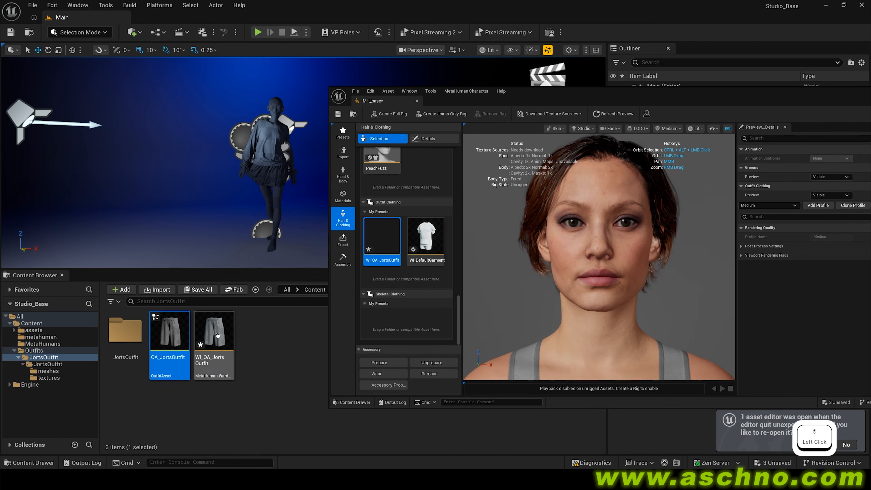
pyautogui.click(386, 385)
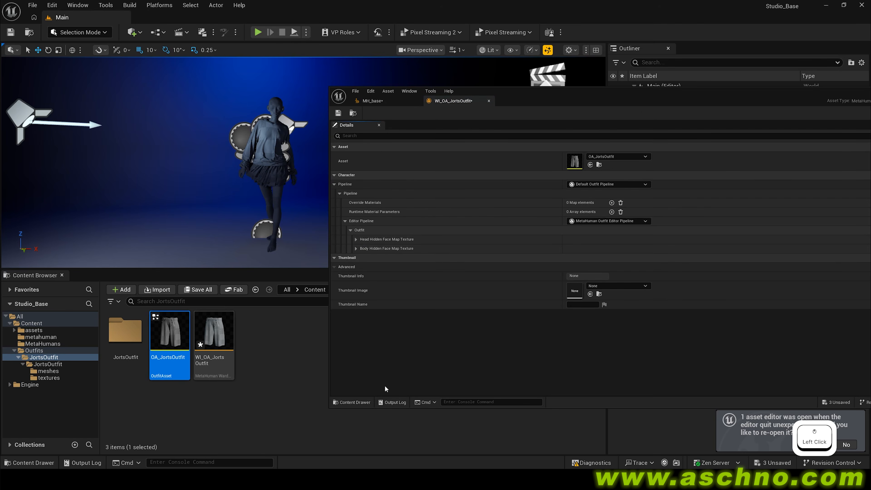
pyautogui.doubleClick(605, 113)
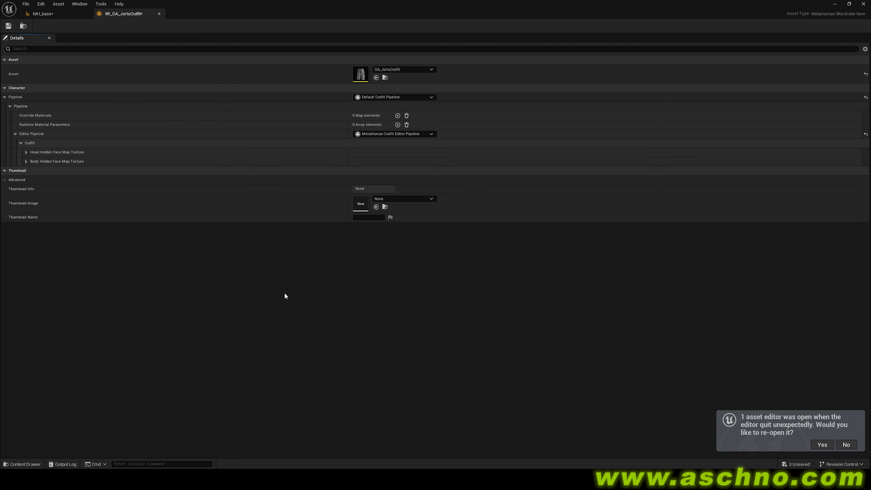
pyautogui.keyDown('ctrl'); pyautogui.scroll(2, 284, 293); pyautogui.keyUp('ctrl')
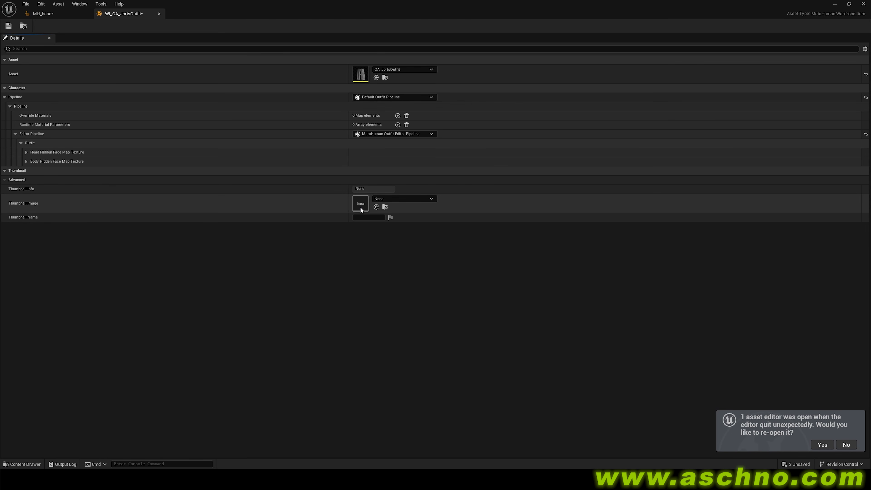
pyautogui.click(26, 161)
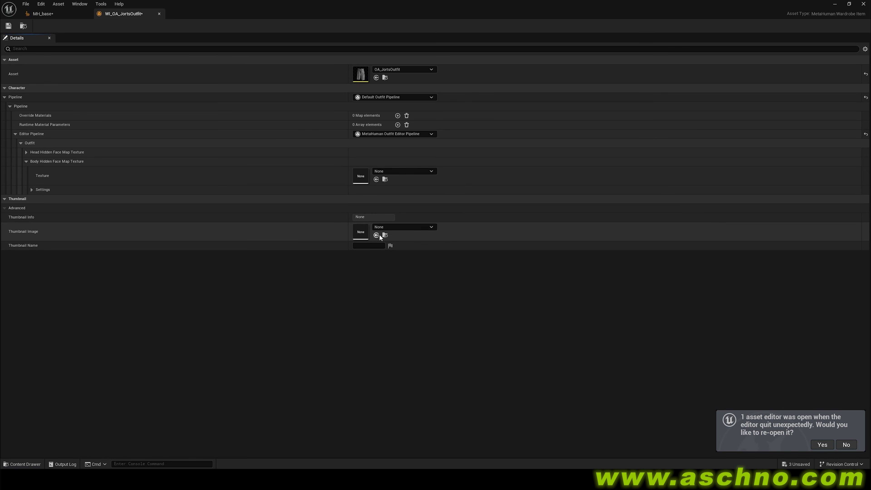
# Step: Set the wardrobe item's Thumbnail Name to Jorts, save it, and return to the MH_base character
pyautogui.click(365, 245)
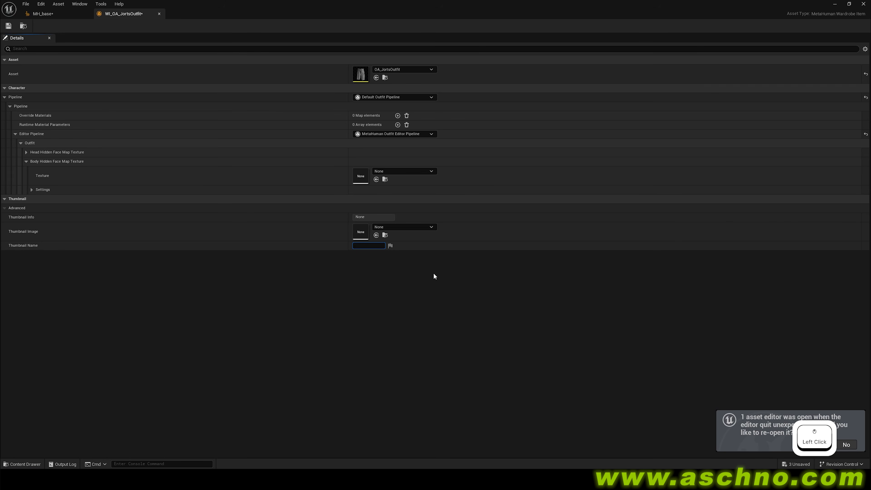
pyautogui.press('shift')
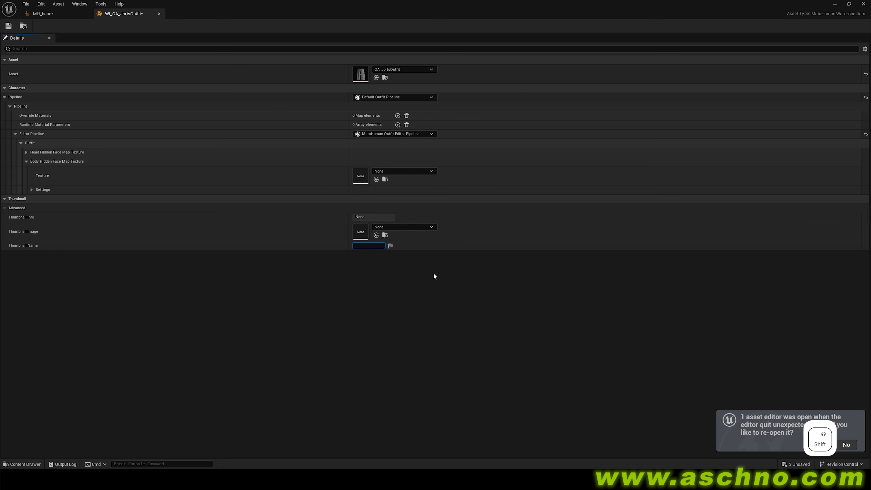
pyautogui.write('Jorts')
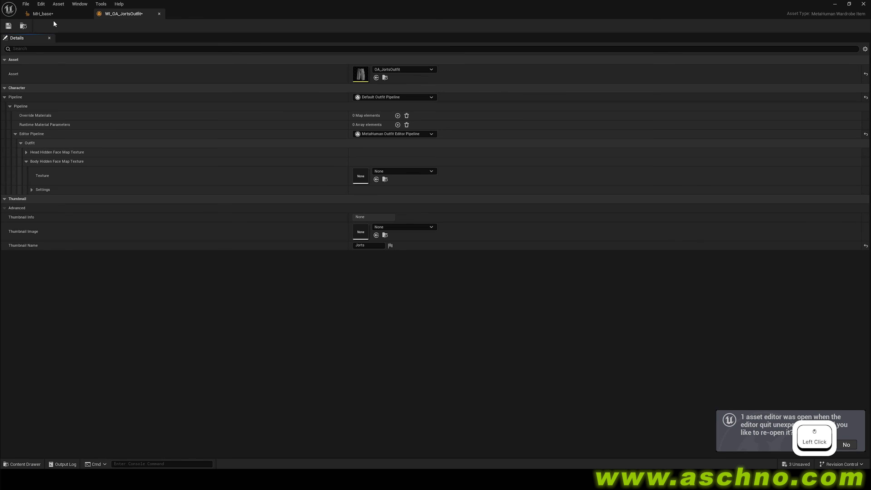
pyautogui.click(9, 26)
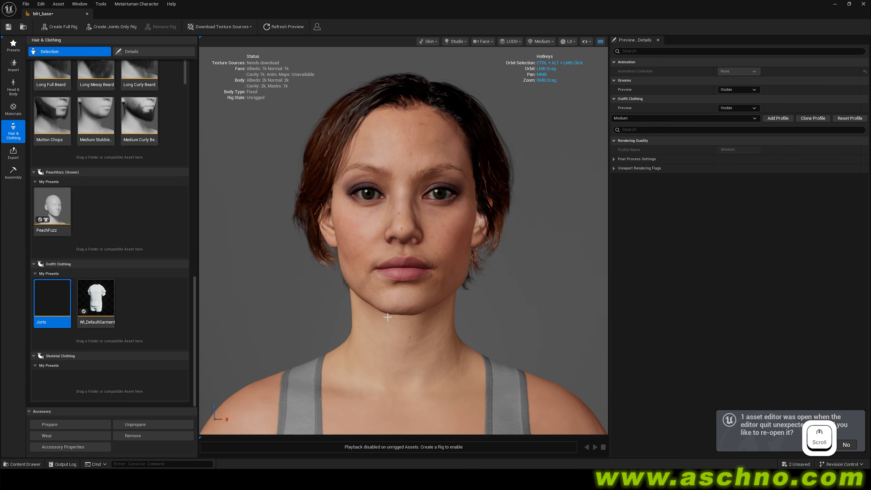
# Step: Switch the camera framing to Body, put the Jorts outfit on the MetaHuman, and inspect its fit
pyautogui.scroll(-1, 387, 316)
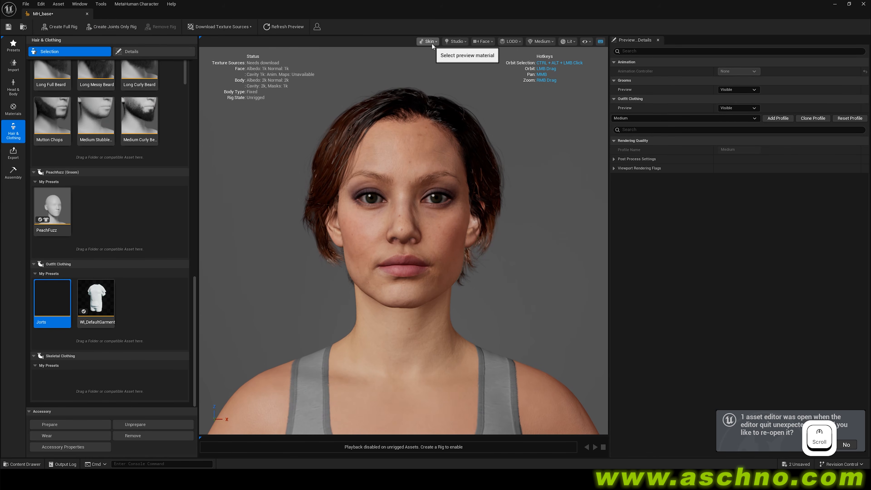
pyautogui.click(483, 42)
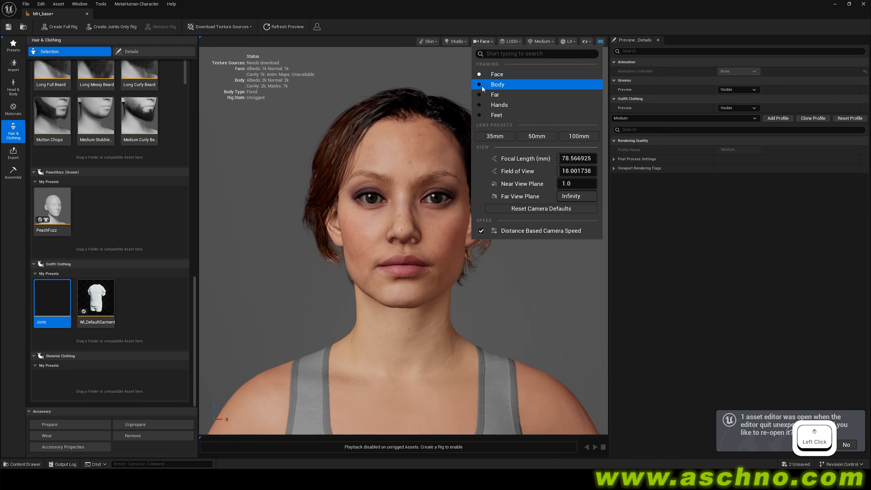
pyautogui.click(491, 84)
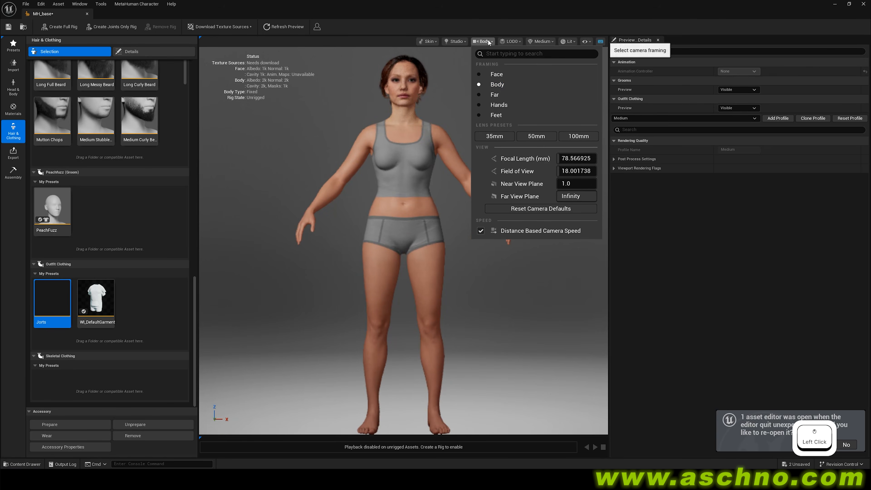
pyautogui.click(229, 370)
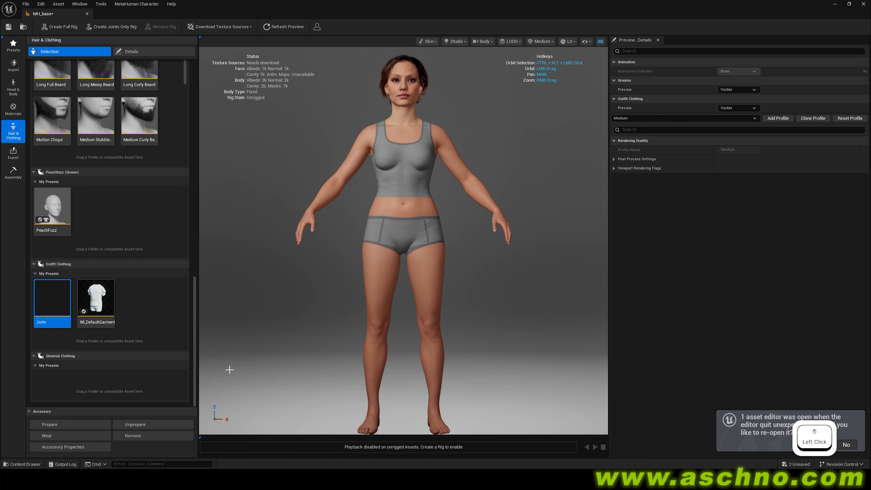
pyautogui.click(55, 292)
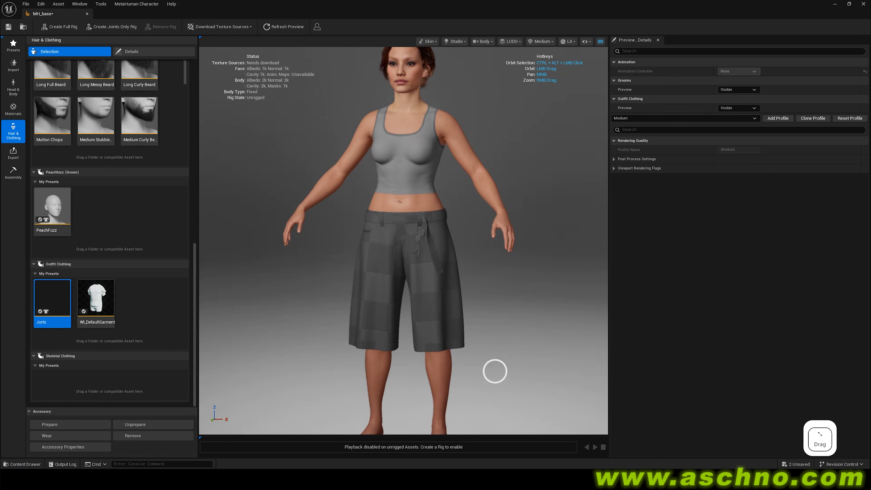
pyautogui.moveTo(494, 365); pyautogui.dragTo(420, 395)
pyautogui.scroll(2, 404, 341)
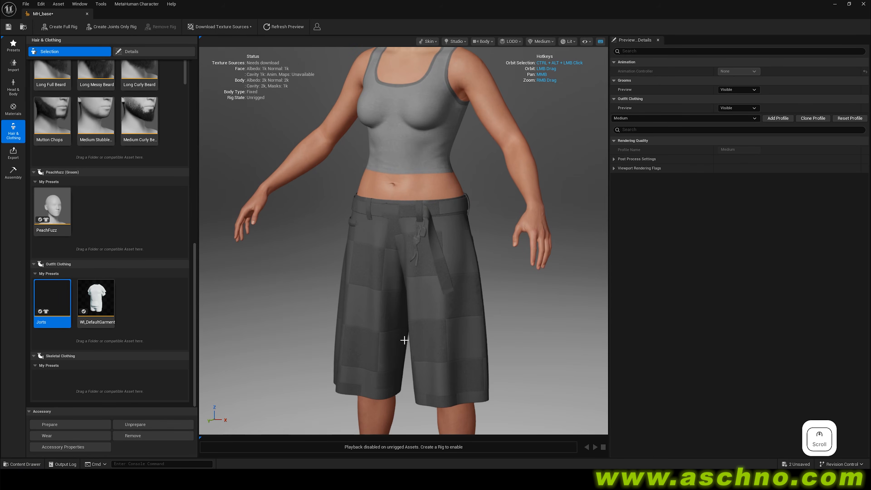
pyautogui.scroll(-3, 404, 340)
pyautogui.moveTo(375, 337); pyautogui.dragTo(362, 335)
# Step: Return to the main editor and select CA_JortsOutfit in the nested Outfits/JortsOutfit/JortsOutfit folder
pyautogui.click(834, 5)
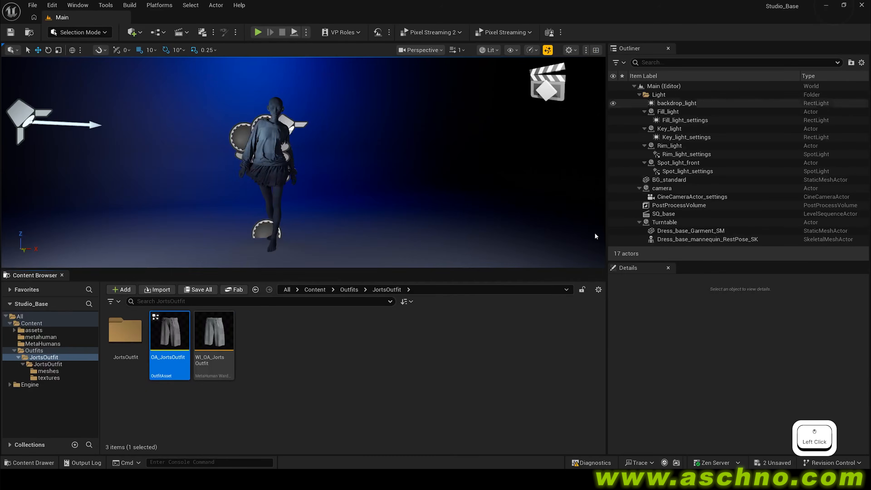
pyautogui.doubleClick(124, 330)
pyautogui.click(219, 334)
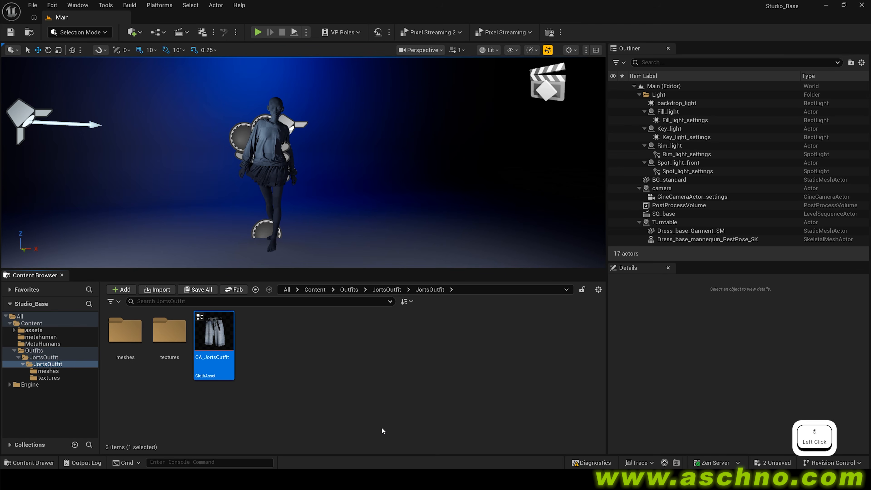
# Step: Open CA_JortsOutfit, load its USDImport and TransformPositions dataflow nodes, then save and close the cloth asset
pyautogui.doubleClick(214, 331)
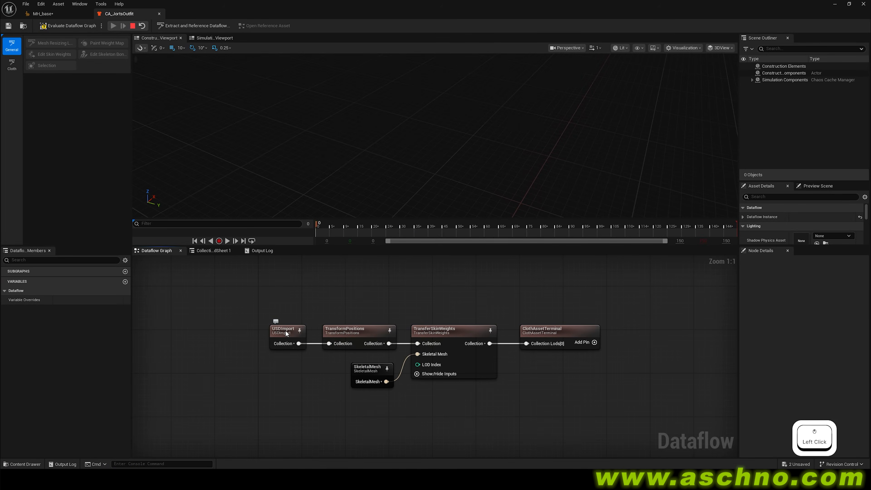
pyautogui.click(280, 329)
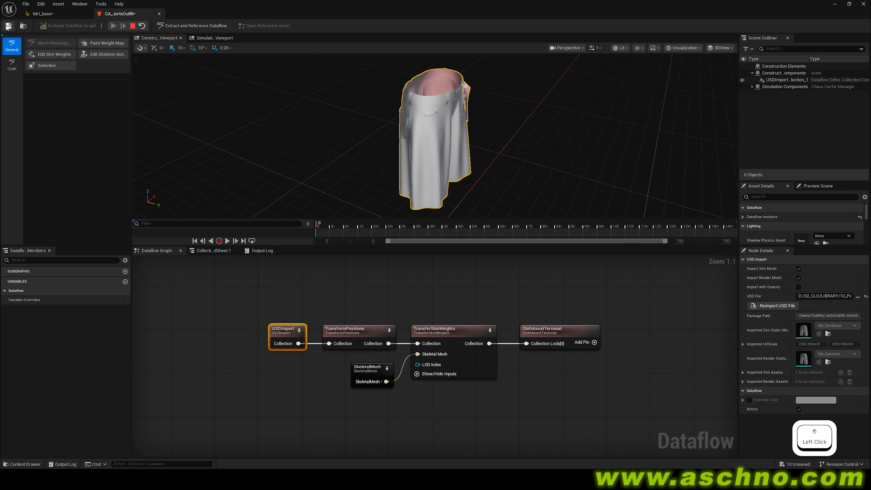
pyautogui.click(446, 330)
pyautogui.click(346, 331)
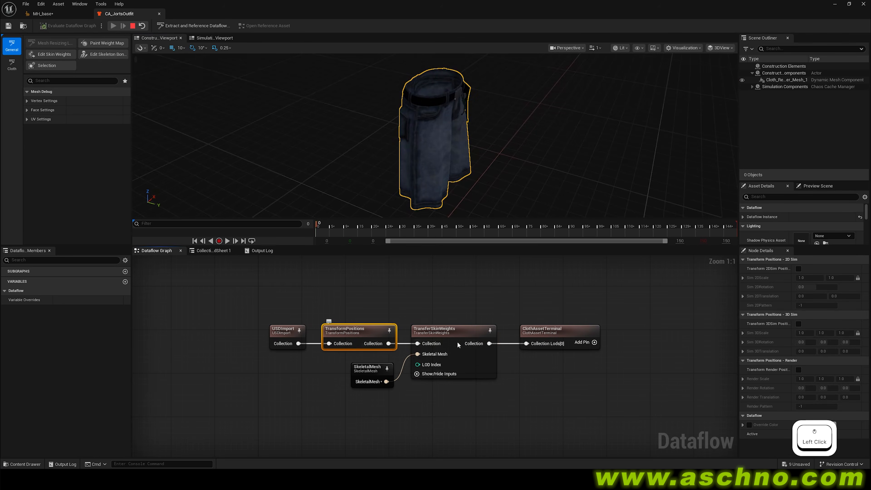
pyautogui.scroll(3, 456, 147)
pyautogui.scroll(-3, 456, 147)
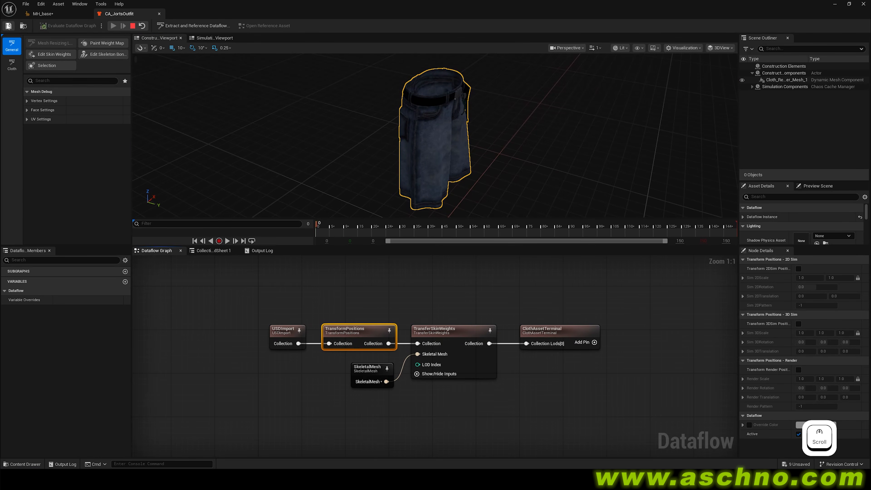
pyautogui.click(159, 14)
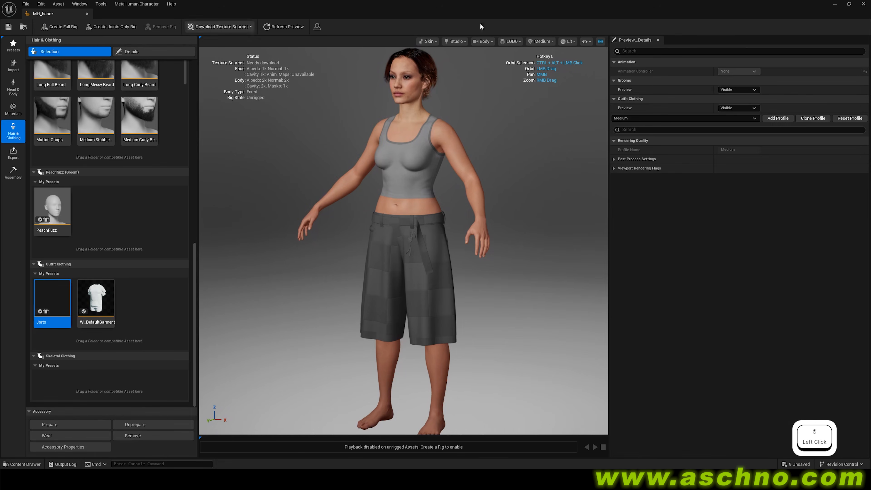
# Step: Put the Jorts outfit on the MetaHuman again and inspect the denim materials and fit
pyautogui.doubleClick(50, 297)
pyautogui.doubleClick(50, 298)
pyautogui.scroll(1, 458, 333)
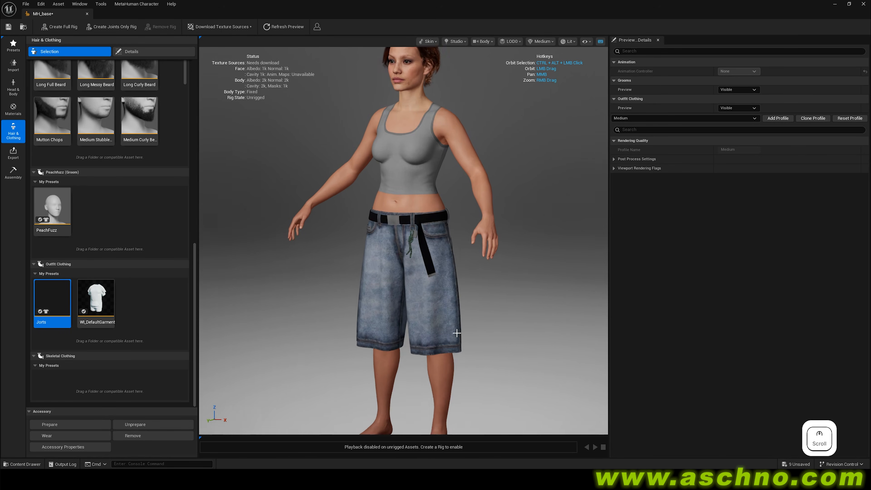
pyautogui.scroll(-2, 457, 335)
pyautogui.moveTo(383, 329); pyautogui.dragTo(327, 322)
pyautogui.scroll(5, 383, 330)
pyautogui.scroll(-3, 384, 330)
pyautogui.scroll(-2, 406, 365)
pyautogui.moveTo(406, 365); pyautogui.dragTo(428, 322, button='middle')
# Step: Open the Body Params in Head & Body and show the Fixed (Compatibility) body model presets
pyautogui.moveTo(196, 251); pyautogui.dragTo(196, 44)
pyautogui.click(13, 87)
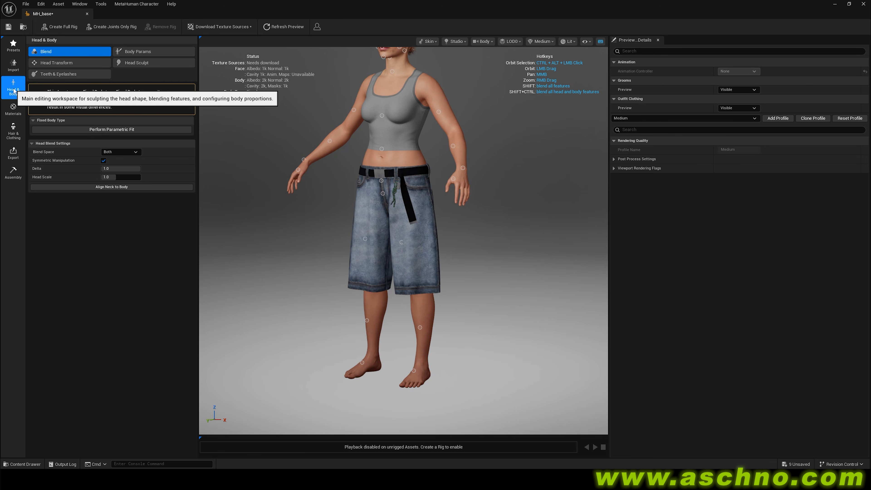
pyautogui.click(132, 56)
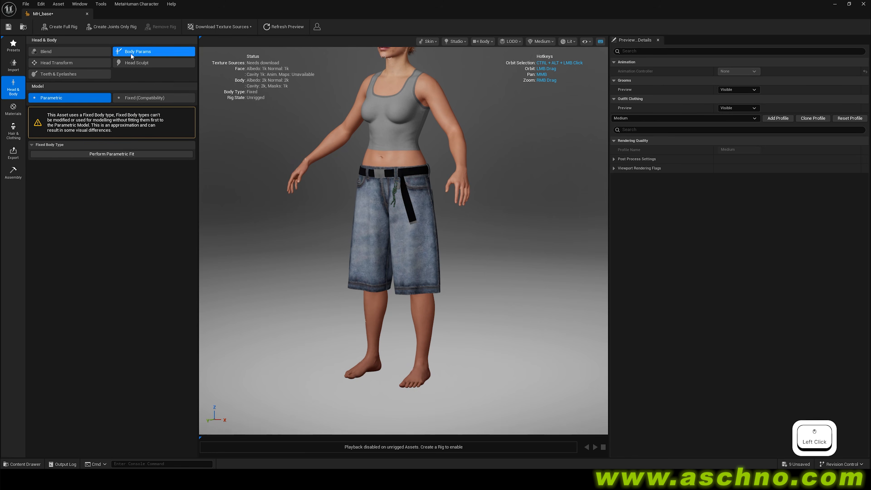
pyautogui.click(149, 98)
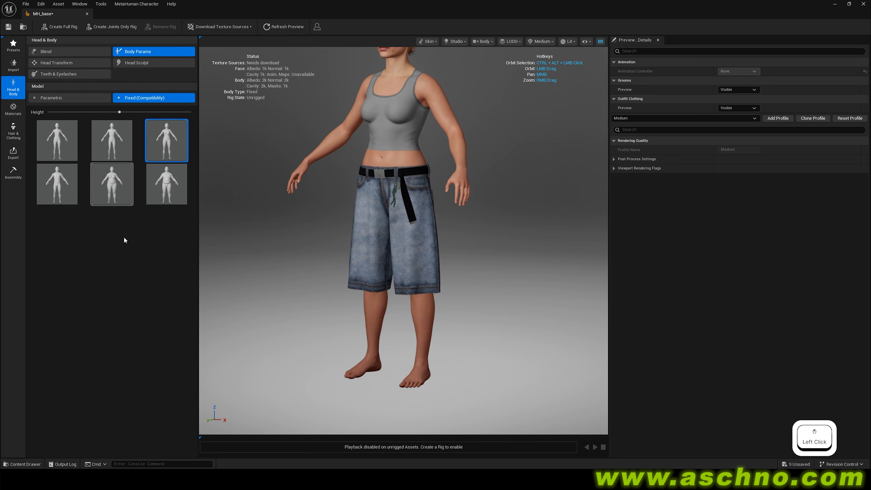
pyautogui.moveTo(198, 282); pyautogui.dragTo(180, 291)
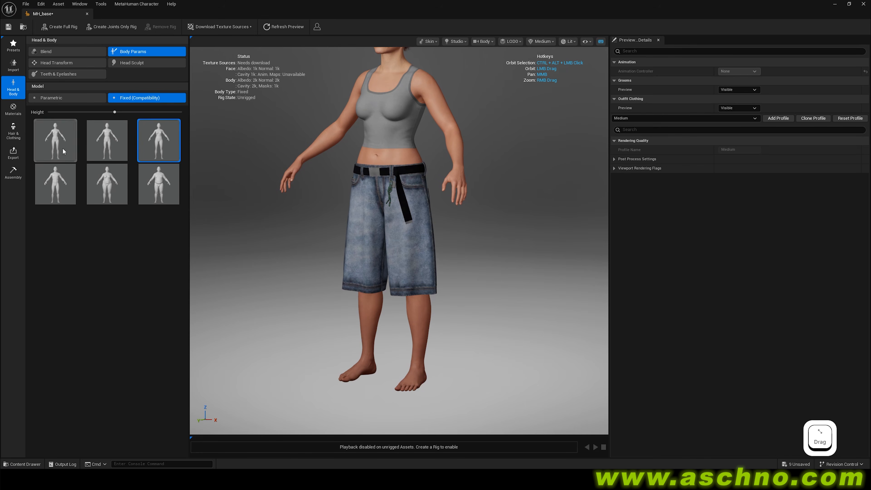
# Step: Apply the second body preset of the second row and inspect the jorts' fit from all around
pyautogui.click(102, 186)
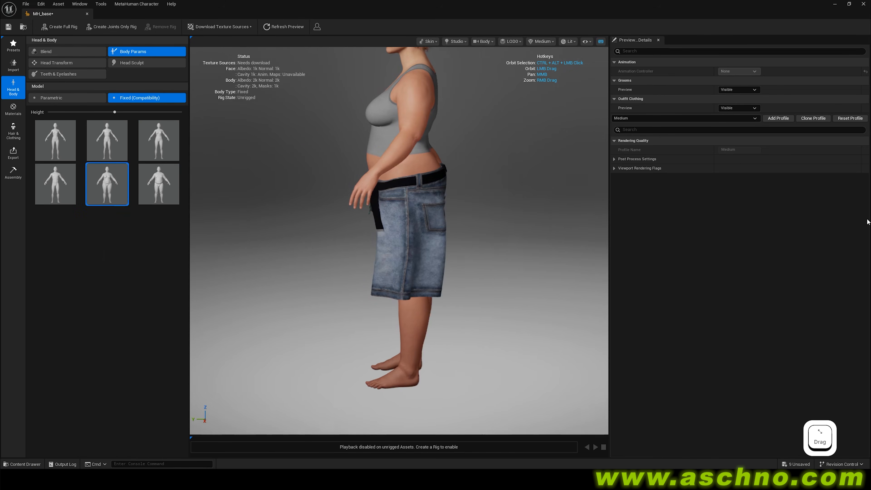
pyautogui.moveTo(528, 261); pyautogui.dragTo(563, 256)
pyautogui.moveTo(290, 270); pyautogui.dragTo(623, 250)
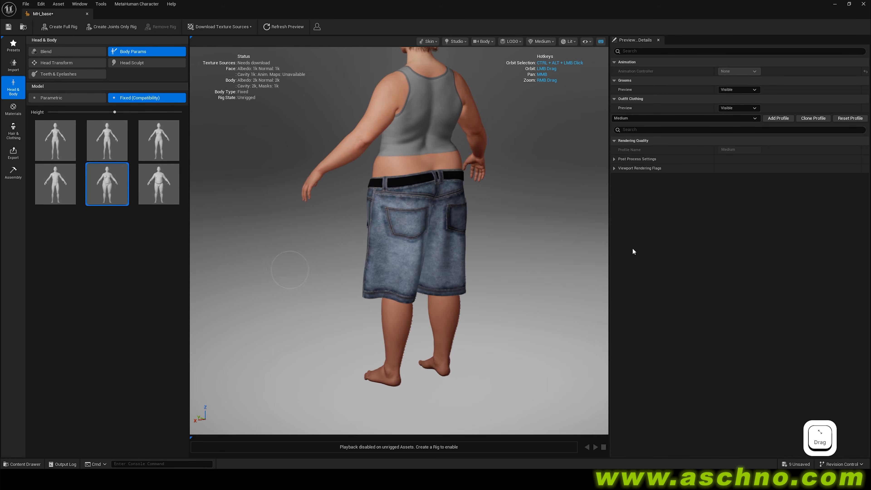
pyautogui.moveTo(557, 249); pyautogui.dragTo(866, 223)
pyautogui.moveTo(388, 256); pyautogui.dragTo(859, 214)
pyautogui.moveTo(261, 272)
pyautogui.mouseDown()
pyautogui.moveTo(543, 273)
pyautogui.moveTo(274, 269)
pyautogui.mouseUp()
# Step: Apply the first body preset of the first row and inspect how the jorts fit the slimmer body
pyautogui.click(62, 145)
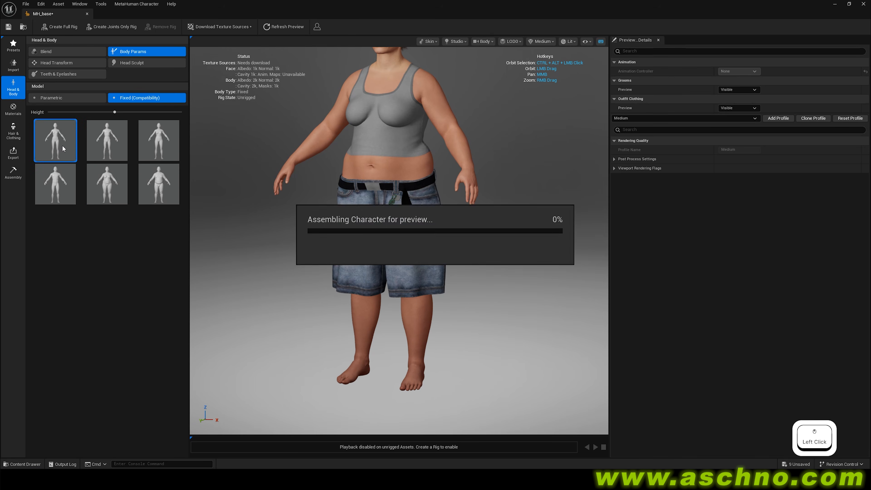
pyautogui.moveTo(489, 289); pyautogui.dragTo(184, 279)
pyautogui.moveTo(858, 216); pyautogui.dragTo(774, 212)
pyautogui.scroll(4, 457, 204)
pyautogui.moveTo(459, 198); pyautogui.dragTo(216, 169)
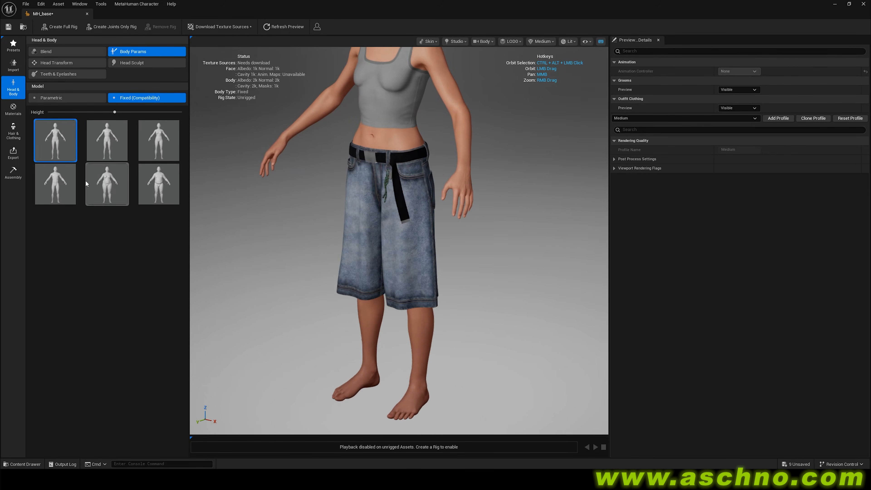
# Step: Apply the third body preset of the second row and inspect the jorts on the heavier body
pyautogui.click(153, 189)
pyautogui.moveTo(446, 208); pyautogui.dragTo(475, 209)
pyautogui.scroll(5, 384, 206)
pyautogui.moveTo(383, 134); pyautogui.dragTo(619, 143)
pyautogui.moveTo(322, 239); pyautogui.dragTo(570, 254)
pyautogui.moveTo(275, 269); pyautogui.dragTo(523, 264)
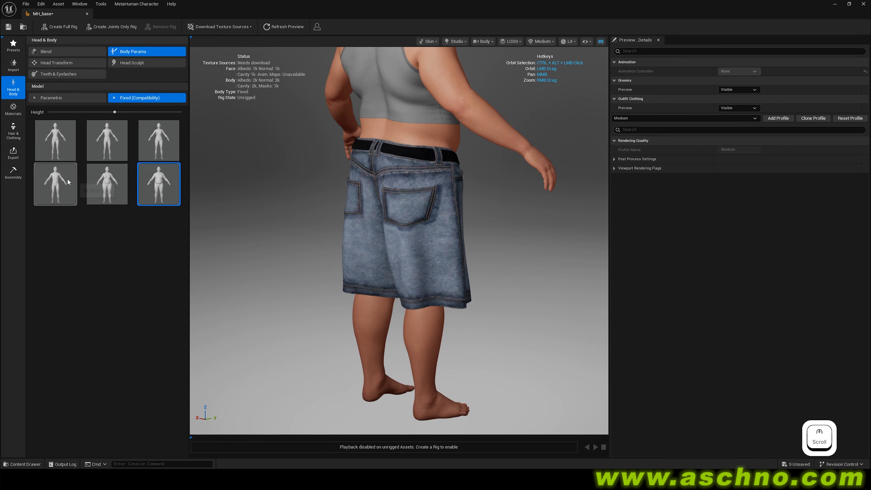
# Step: Apply the first body preset of the second row and inspect the jorts' fit from the front
pyautogui.click(67, 179)
pyautogui.moveTo(487, 241); pyautogui.dragTo(417, 229)
pyautogui.scroll(-4, 416, 230)
pyautogui.moveTo(539, 230); pyautogui.dragTo(480, 229)
pyautogui.scroll(2, 419, 263)
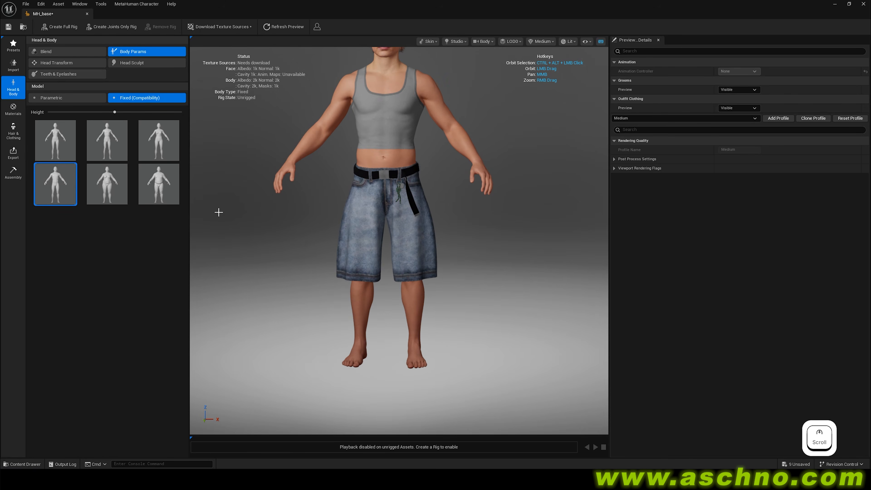
# Step: Set the body height to its maximum, apply the first preset of the first row, and check the jorts
pyautogui.moveTo(114, 112); pyautogui.dragTo(181, 112)
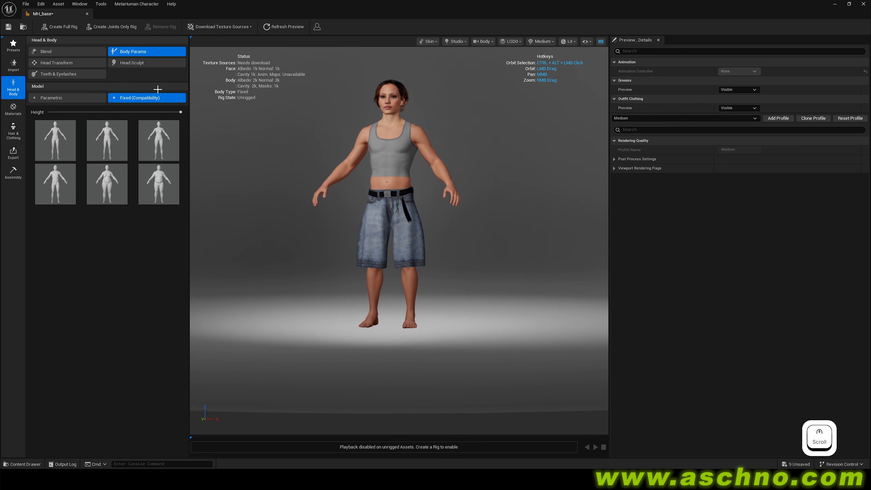
pyautogui.click(62, 150)
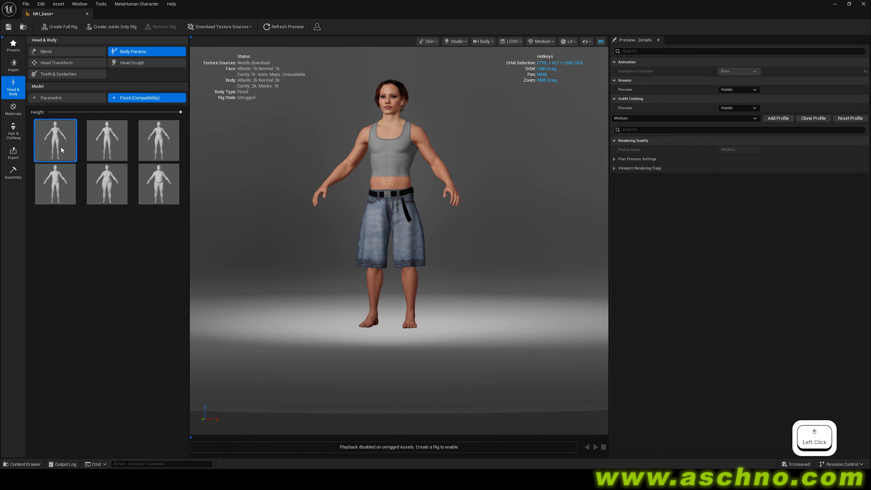
pyautogui.scroll(4, 415, 187)
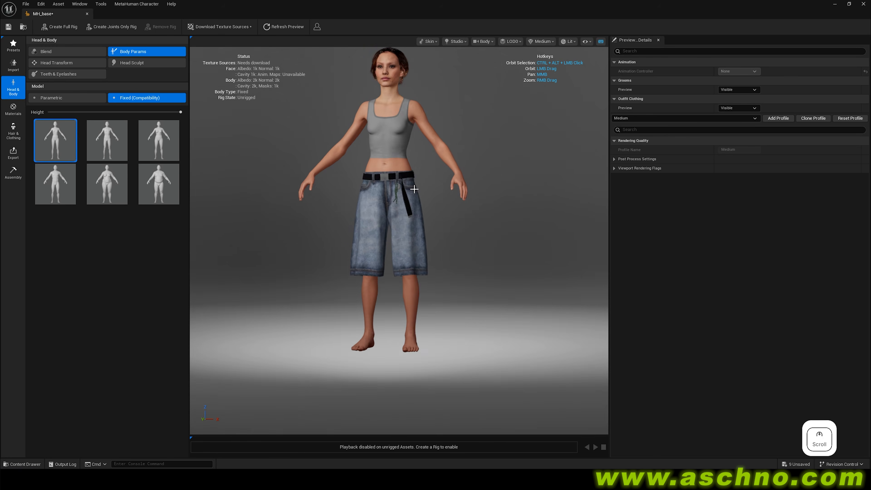
pyautogui.scroll(-2, 350, 199)
pyautogui.moveTo(351, 201); pyautogui.dragTo(342, 230)
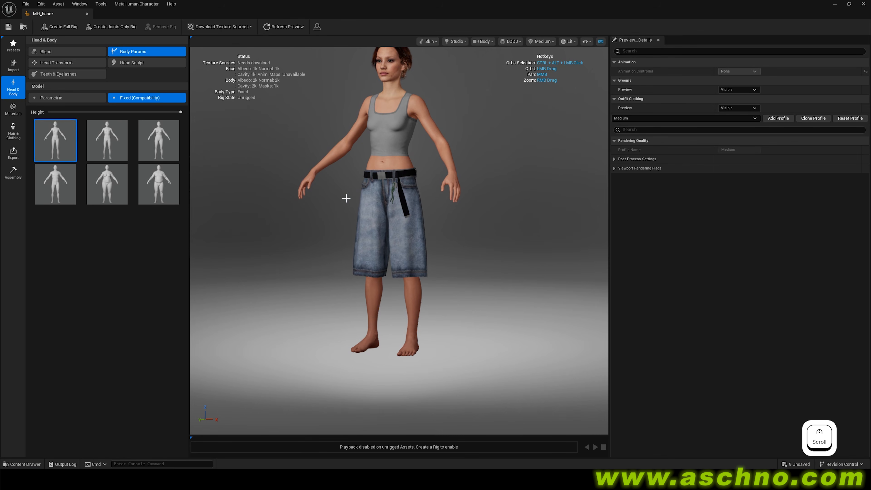
# Step: Create the full rig for the MetaHuman and download its face and body texture sources
pyautogui.click(52, 27)
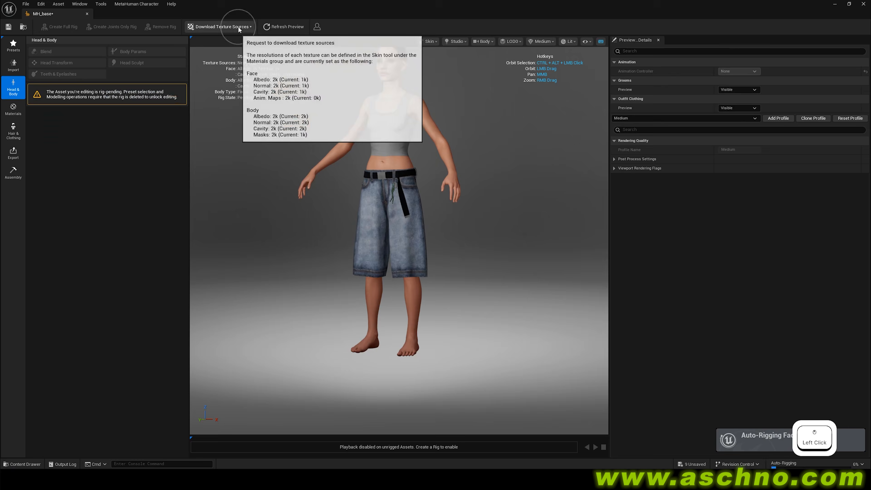
pyautogui.click(224, 28)
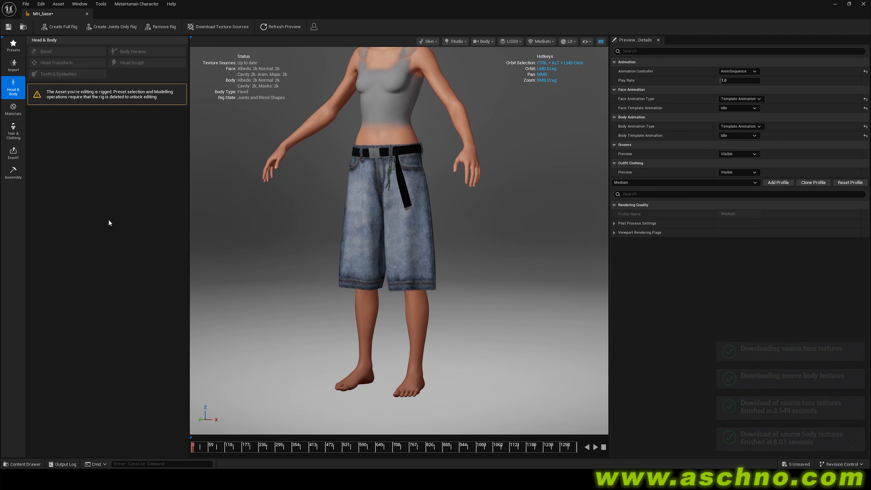
# Step: Assemble the MH_base character with the UE Cine (Complete) assembly and baked materials
pyautogui.click(13, 176)
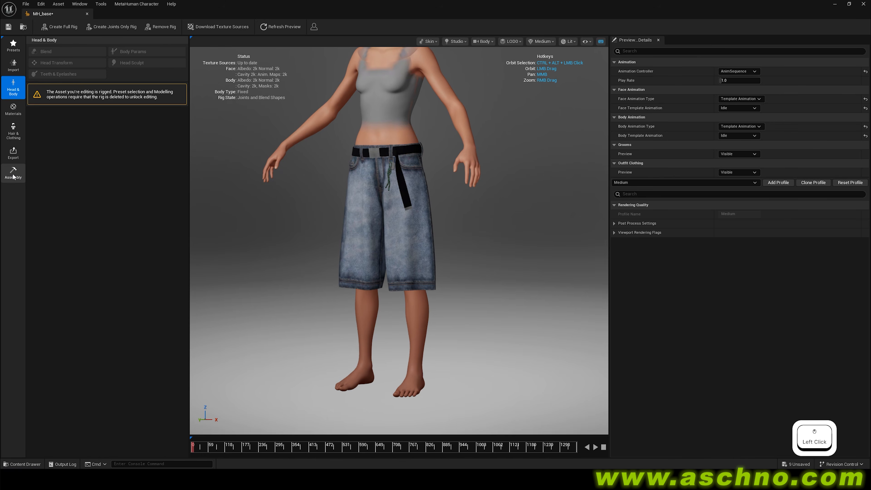
pyautogui.click(122, 449)
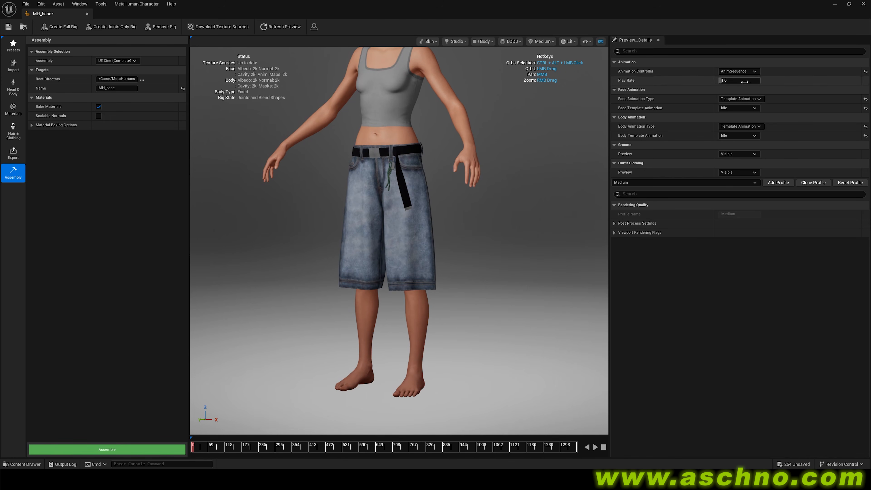
# Step: Set the Body Template Animation to BodyROM, play it, and inspect how the jorts deform at several points
pyautogui.click(737, 135)
pyautogui.click(734, 146)
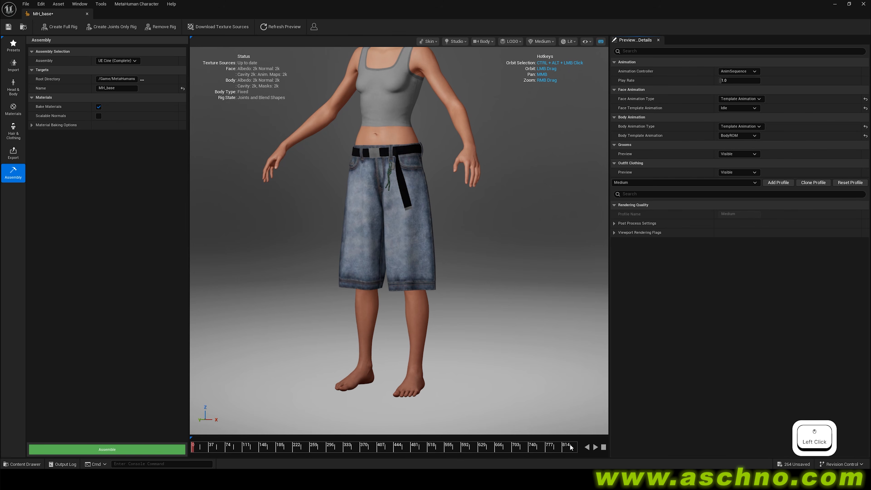
pyautogui.click(596, 447)
pyautogui.scroll(-2, 415, 279)
pyautogui.moveTo(416, 280); pyautogui.dragTo(346, 286, button='right')
pyautogui.moveTo(415, 279)
pyautogui.mouseDown()
pyautogui.moveTo(428, 239)
pyautogui.moveTo(436, 259)
pyautogui.moveTo(425, 285)
pyautogui.mouseUp()
pyautogui.click(738, 136)
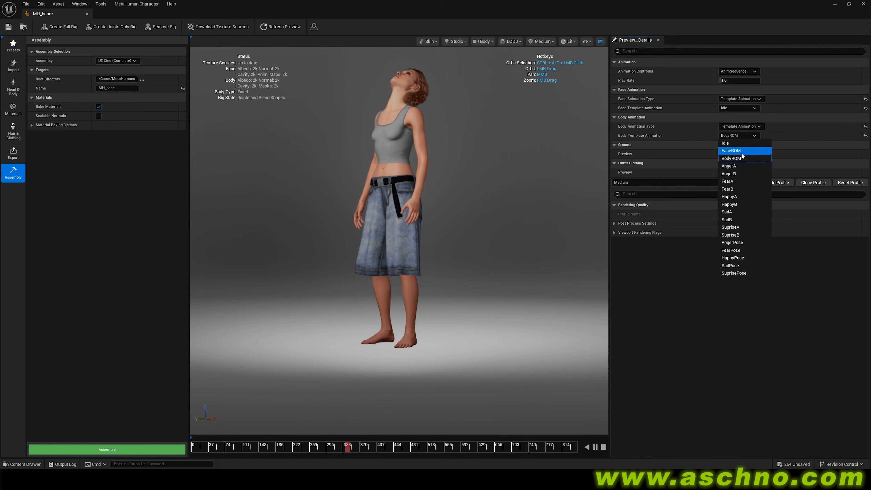
pyautogui.moveTo(405, 443); pyautogui.dragTo(502, 442)
# Step: Set the Body Template Animation to Idle and inspect the moving jorts from several angles
pyautogui.click(738, 135)
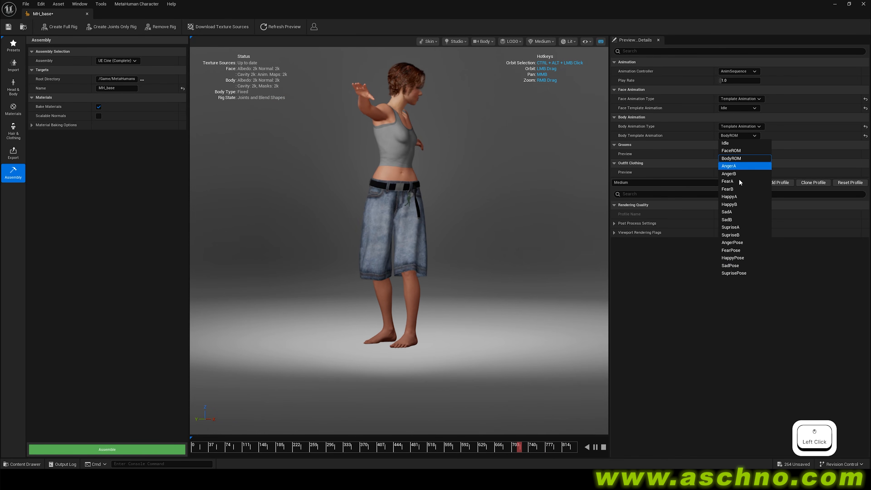
pyautogui.click(738, 258)
pyautogui.moveTo(306, 292); pyautogui.dragTo(556, 297)
pyautogui.scroll(3, 326, 249)
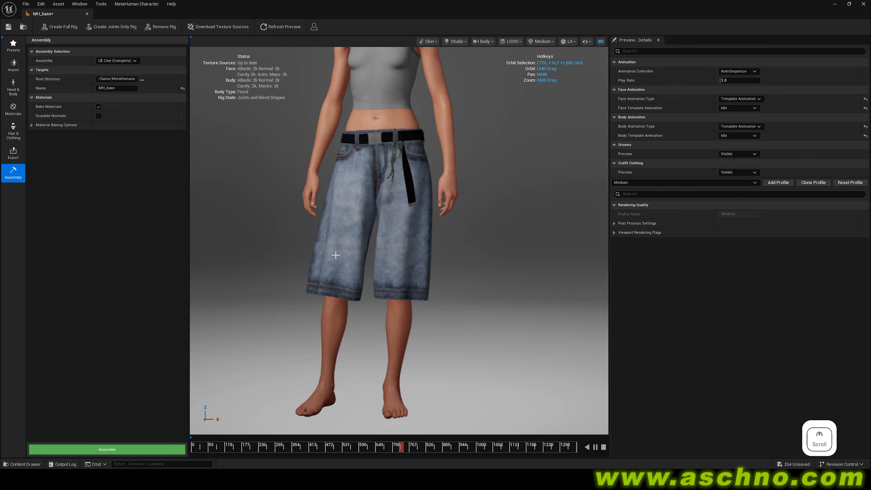
pyautogui.scroll(-1, 359, 278)
pyautogui.scroll(-2, 379, 295)
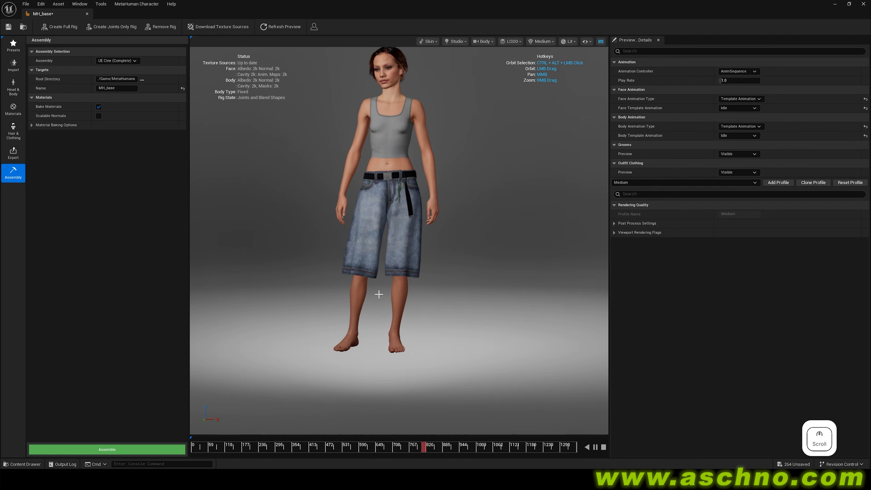
pyautogui.moveTo(475, 249); pyautogui.dragTo(324, 238)
pyautogui.scroll(3, 412, 276)
pyautogui.moveTo(405, 278); pyautogui.dragTo(712, 272)
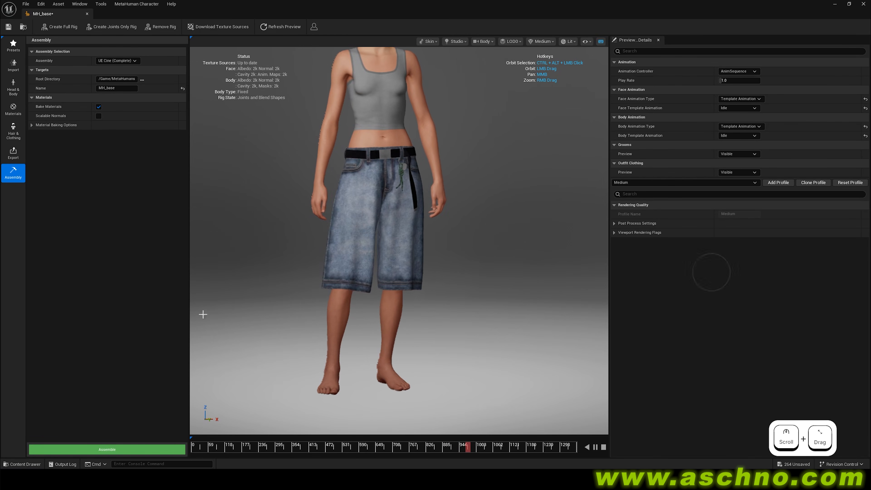
pyautogui.moveTo(288, 301)
pyautogui.mouseDown()
pyautogui.moveTo(479, 305)
pyautogui.moveTo(274, 310)
pyautogui.moveTo(344, 309)
pyautogui.moveTo(298, 306)
pyautogui.mouseUp()
# Step: Save the MH_base character and close its editor
pyautogui.click(9, 27)
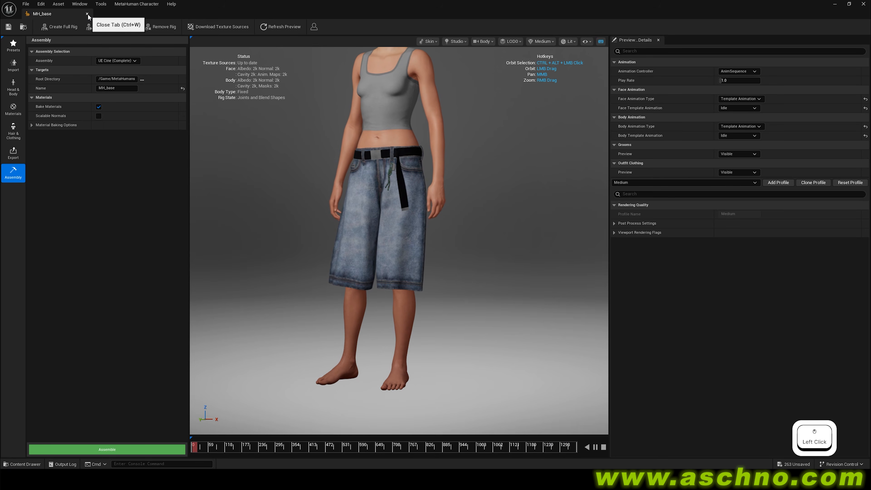
pyautogui.click(88, 14)
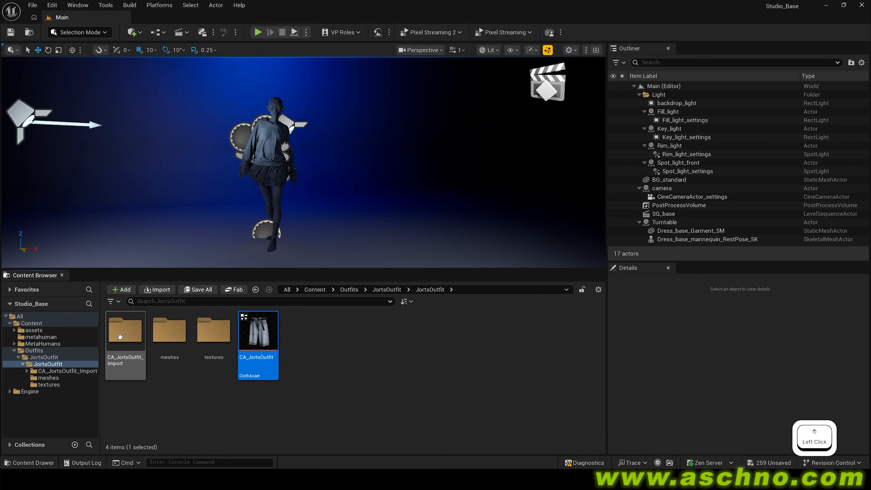
# Step: Open the assembled BP_MH_base blueprint from the Content/MetaHumans/MH_base folder
pyautogui.click(323, 291)
pyautogui.doubleClick(214, 331)
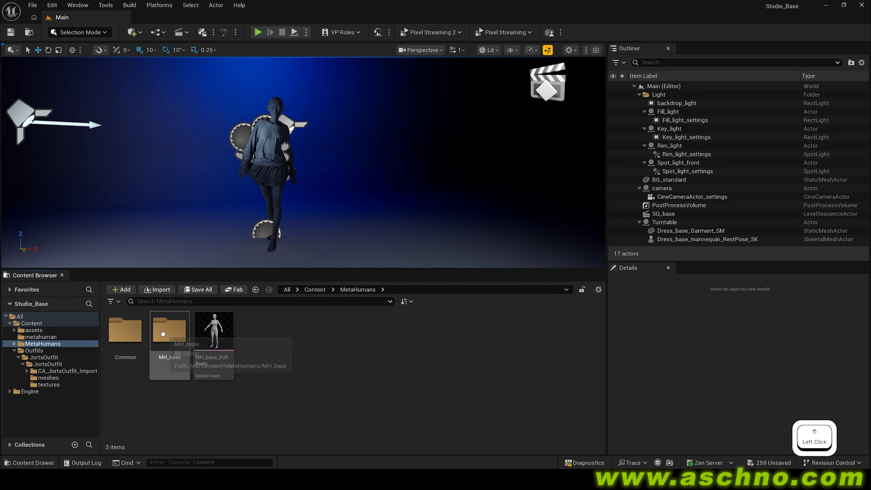
pyautogui.doubleClick(169, 331)
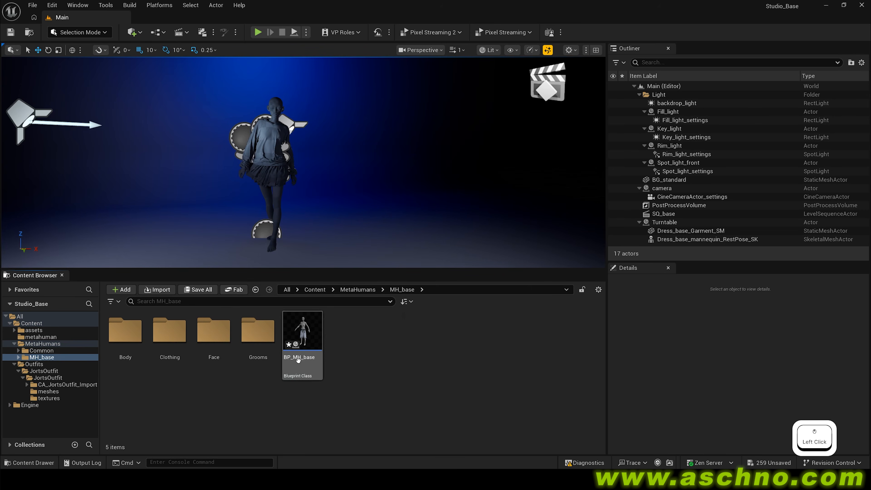
pyautogui.doubleClick(303, 340)
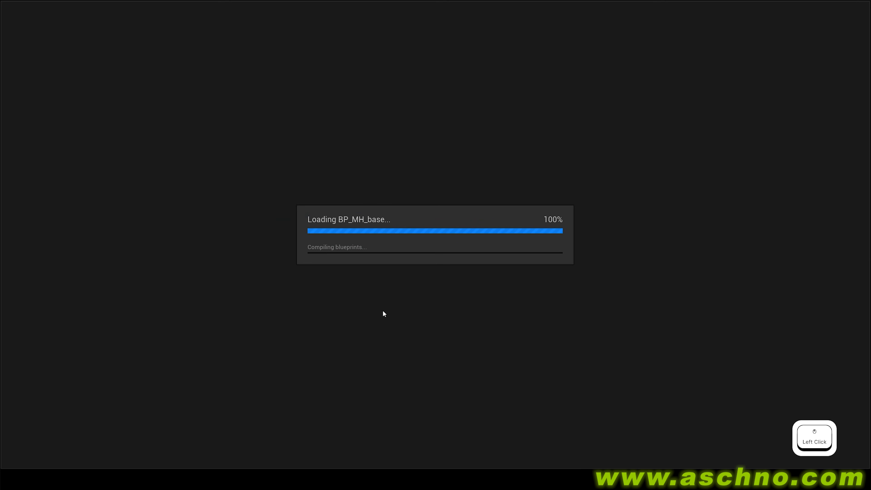
# Step: Inspect the dressed character in the blueprint viewport, select its jorts SkeletalMesh component, and return to the level editor
pyautogui.scroll(5, 413, 205)
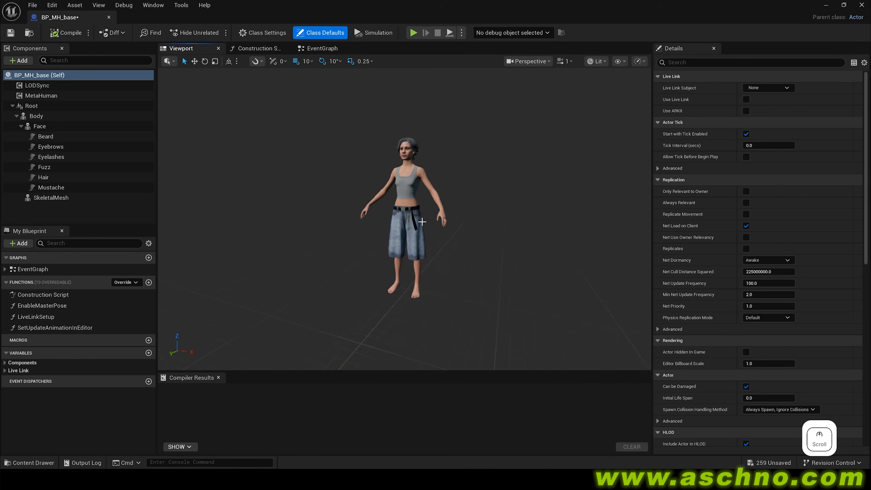
pyautogui.click(435, 258)
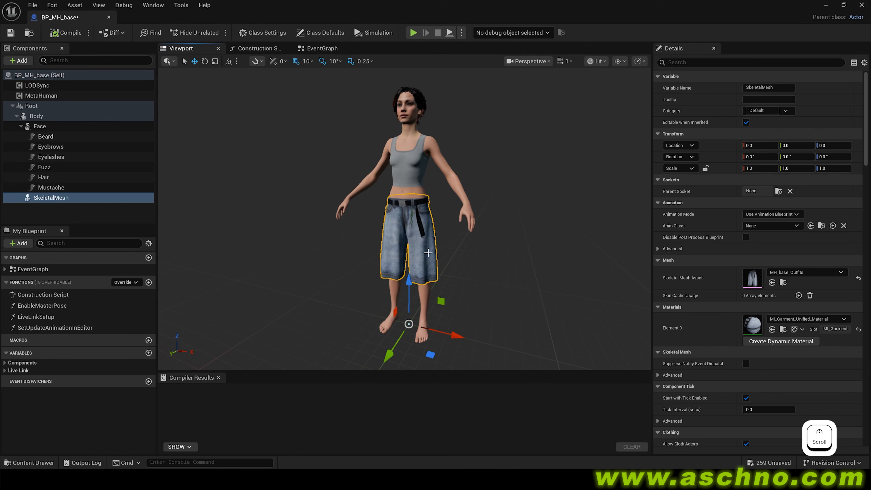
pyautogui.scroll(-1, 400, 270)
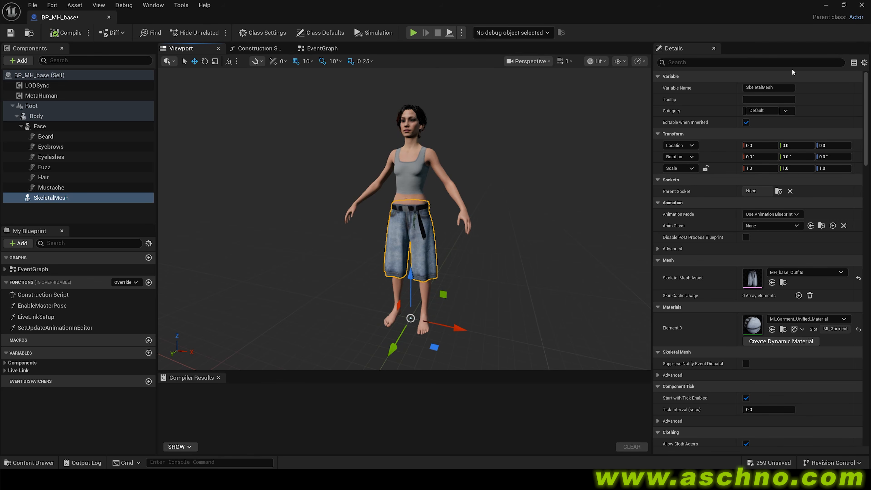
pyautogui.click(832, 7)
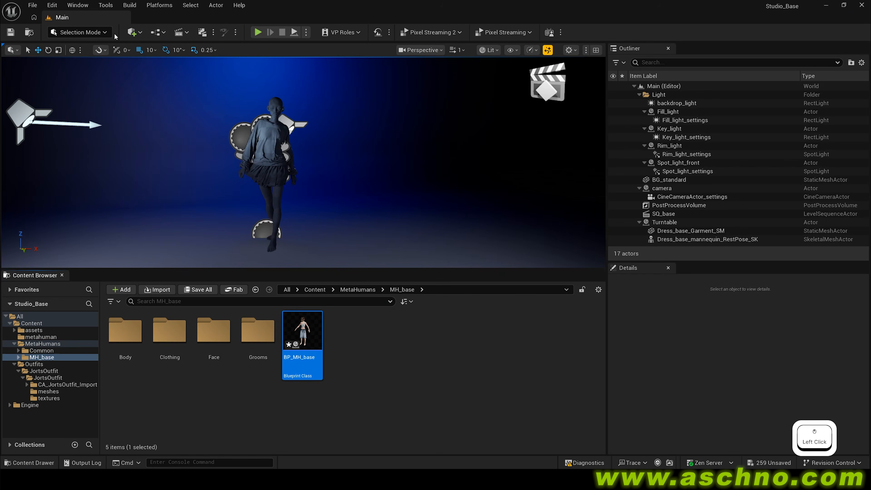
# Step: Open MetaHuman Manager, select OA_JortsOutfit under the outfit clothing, and run verification, saving the unsaved assets
pyautogui.click(78, 6)
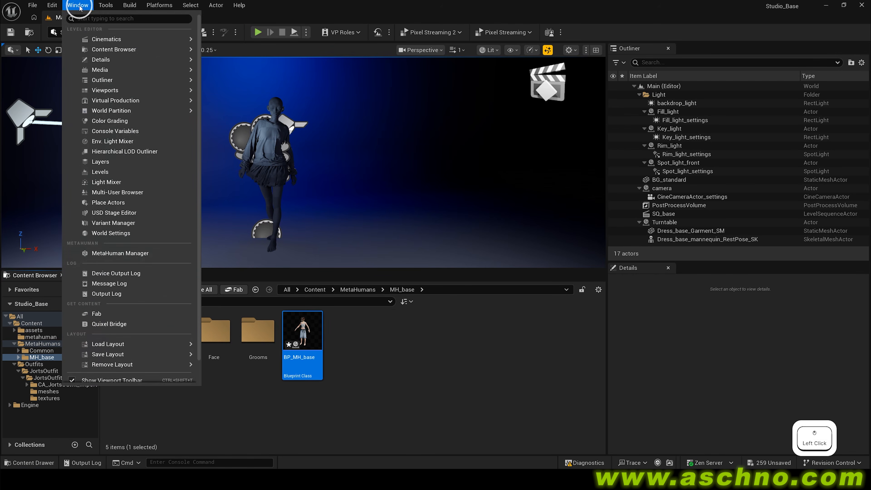
pyautogui.click(139, 253)
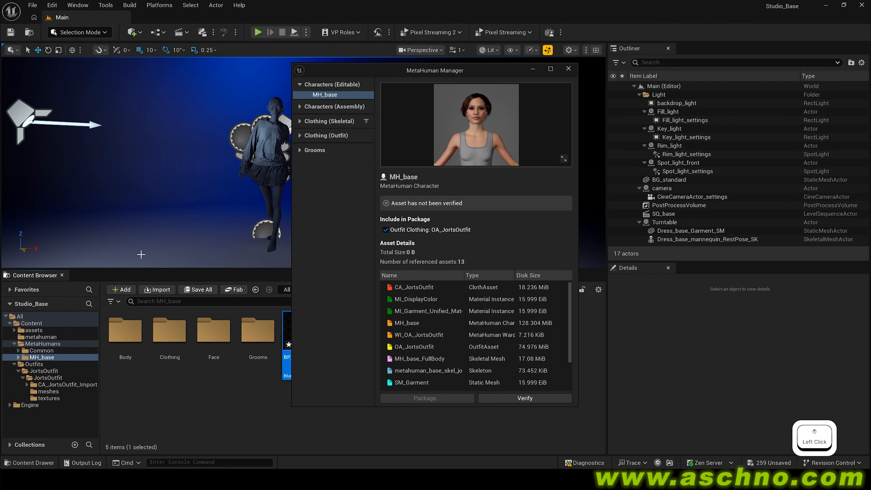
pyautogui.click(300, 137)
pyautogui.click(333, 139)
pyautogui.click(525, 399)
pyautogui.click(502, 335)
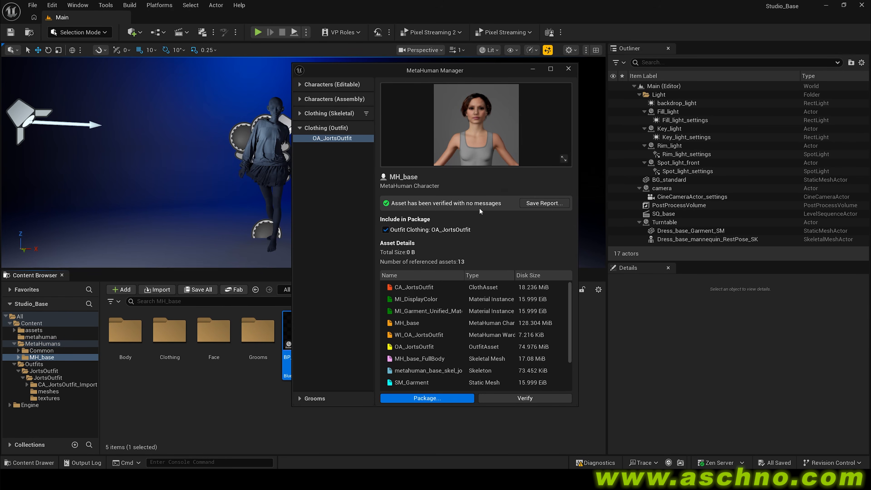
# Step: Package the verified asset as JortsOutfit.mhpkg in the 06_Jorts/07_finals folder and check the file in File Explorer
pyautogui.click(434, 399)
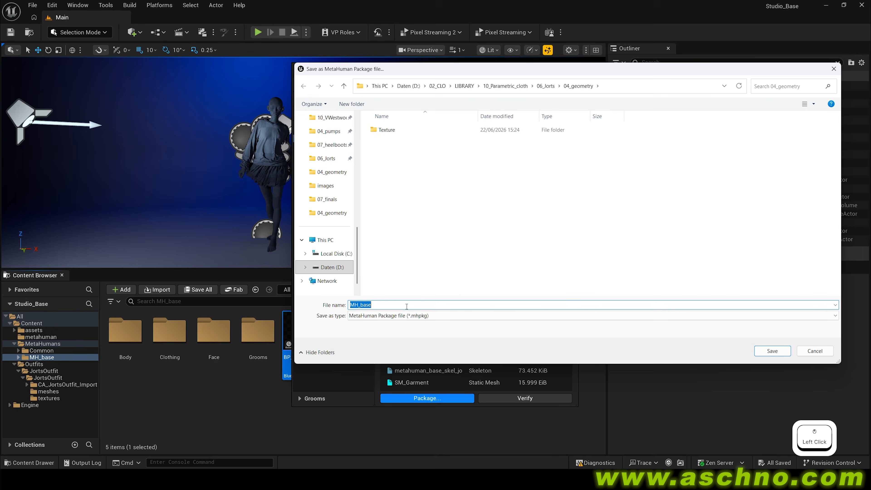
pyautogui.click(545, 86)
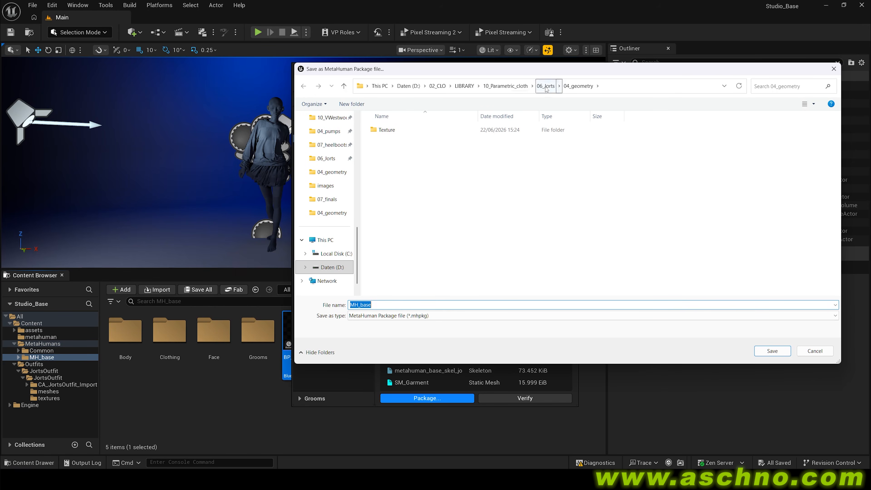
pyautogui.click(413, 206)
pyautogui.doubleClick(413, 206)
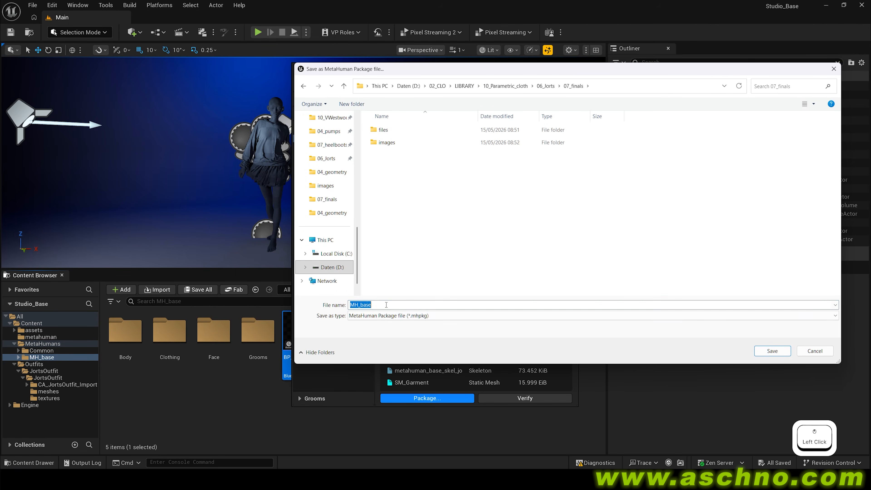
pyautogui.write('Jo')
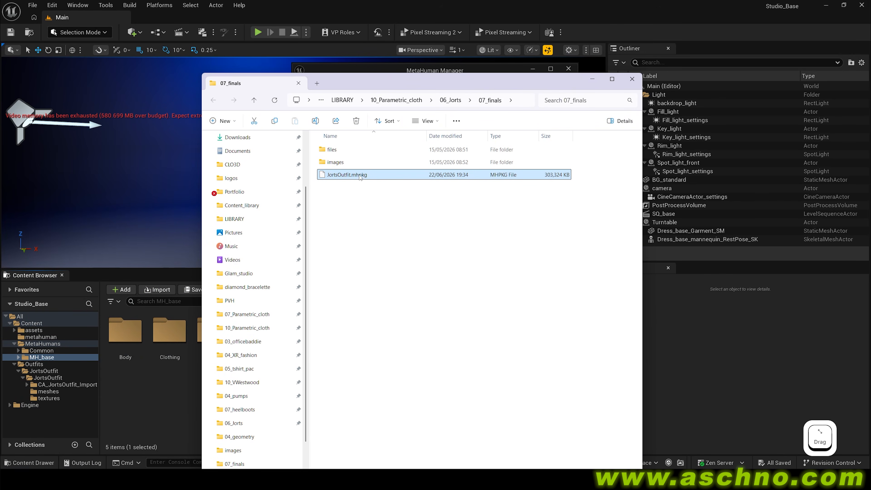
pyautogui.moveTo(459, 83); pyautogui.dragTo(630, 63)
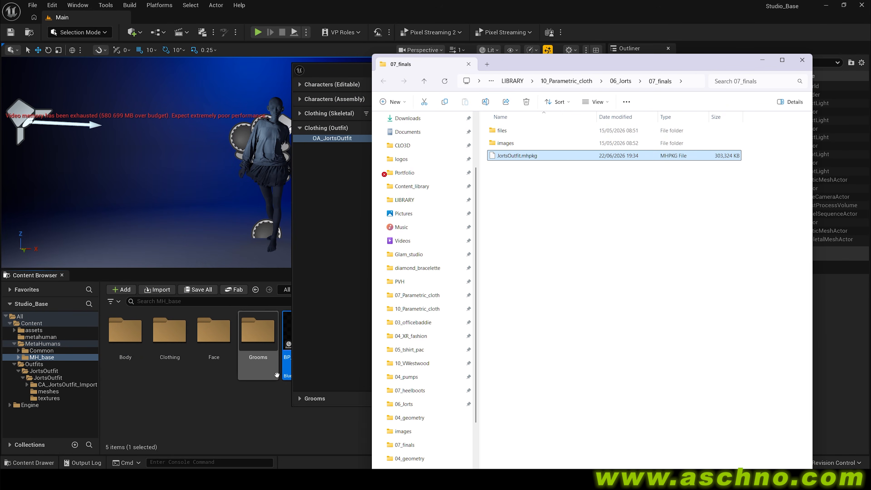
pyautogui.click(766, 62)
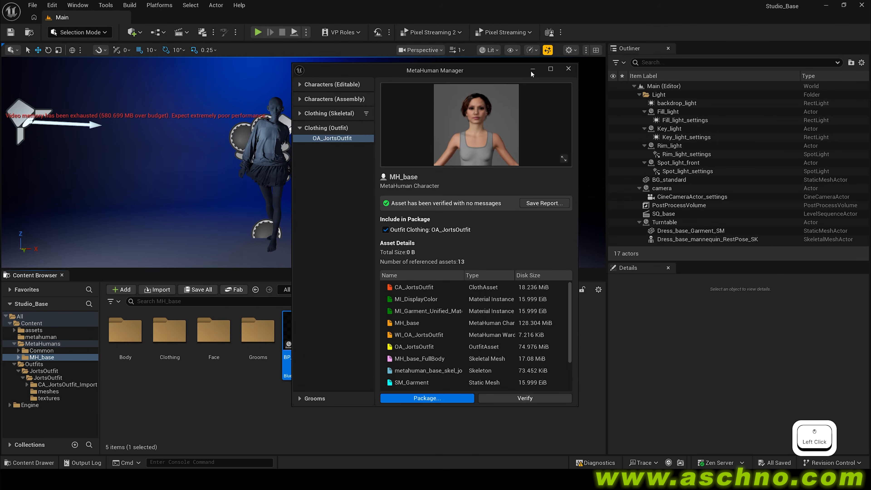